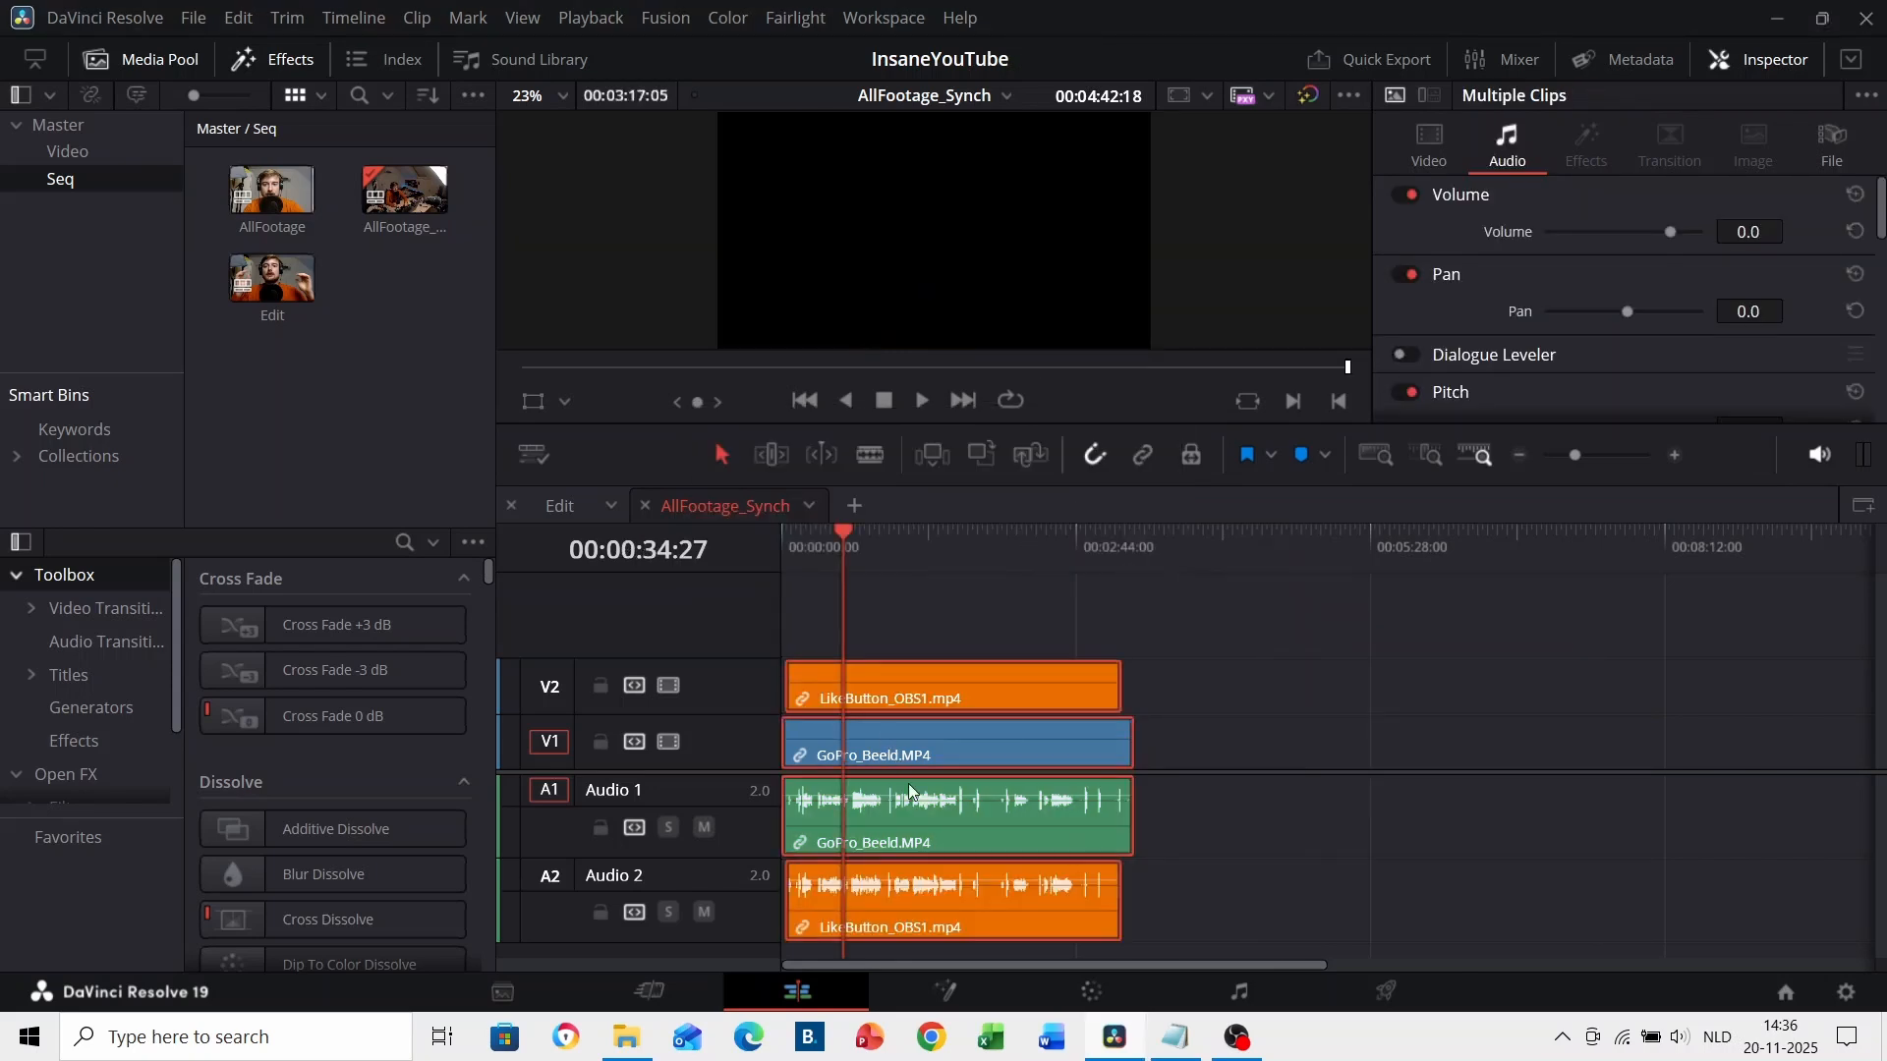
# - Move the LikeButton_OBS1.mp4 clip up from track V1 to V2, with its audio on Audio 2
pyautogui.scroll(3, 952, 828)
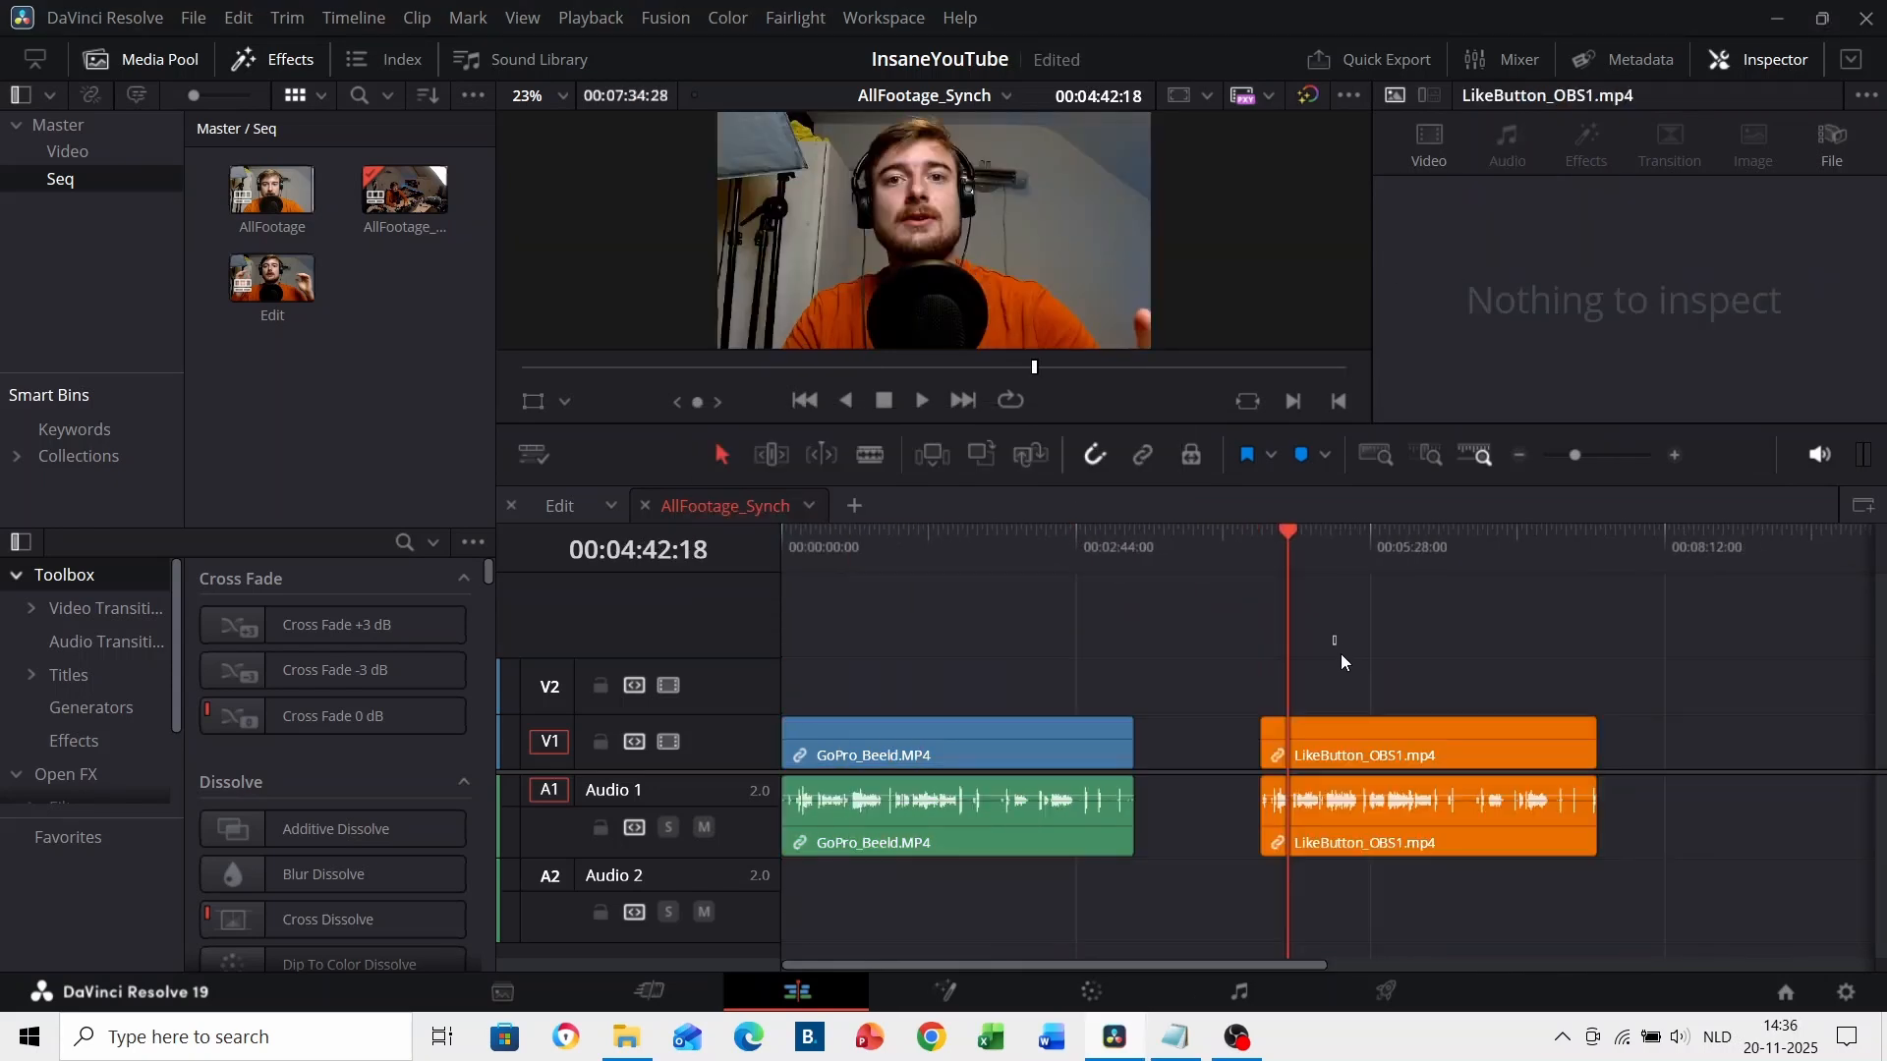
pyautogui.click(1384, 757)
pyautogui.moveTo(1384, 758); pyautogui.dragTo(1377, 701)
# - Auto-align the GoPro_Beeld.MP4 and LikeButton_OBS1.mp4 clips by waveform, using track number 1
pyautogui.moveTo(881, 621); pyautogui.dragTo(1387, 910)
pyautogui.rightClick(1341, 672)
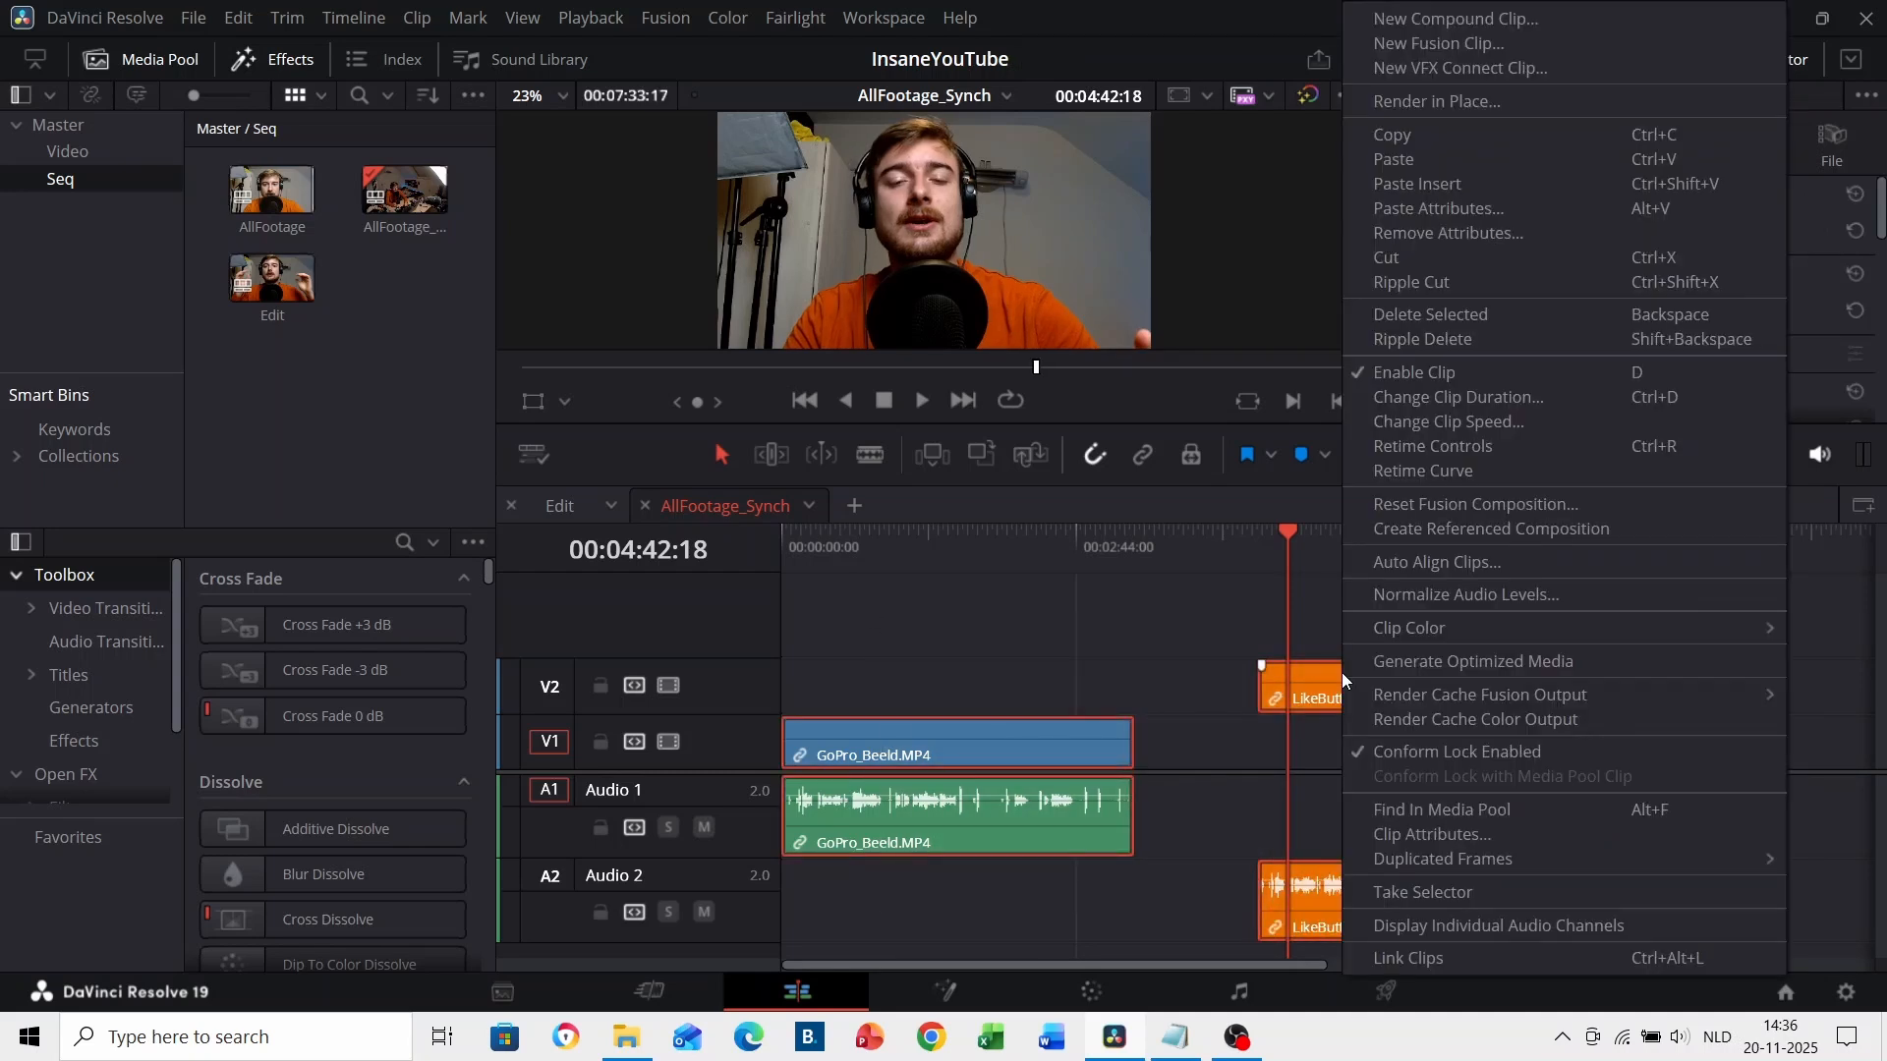
pyautogui.click(1523, 557)
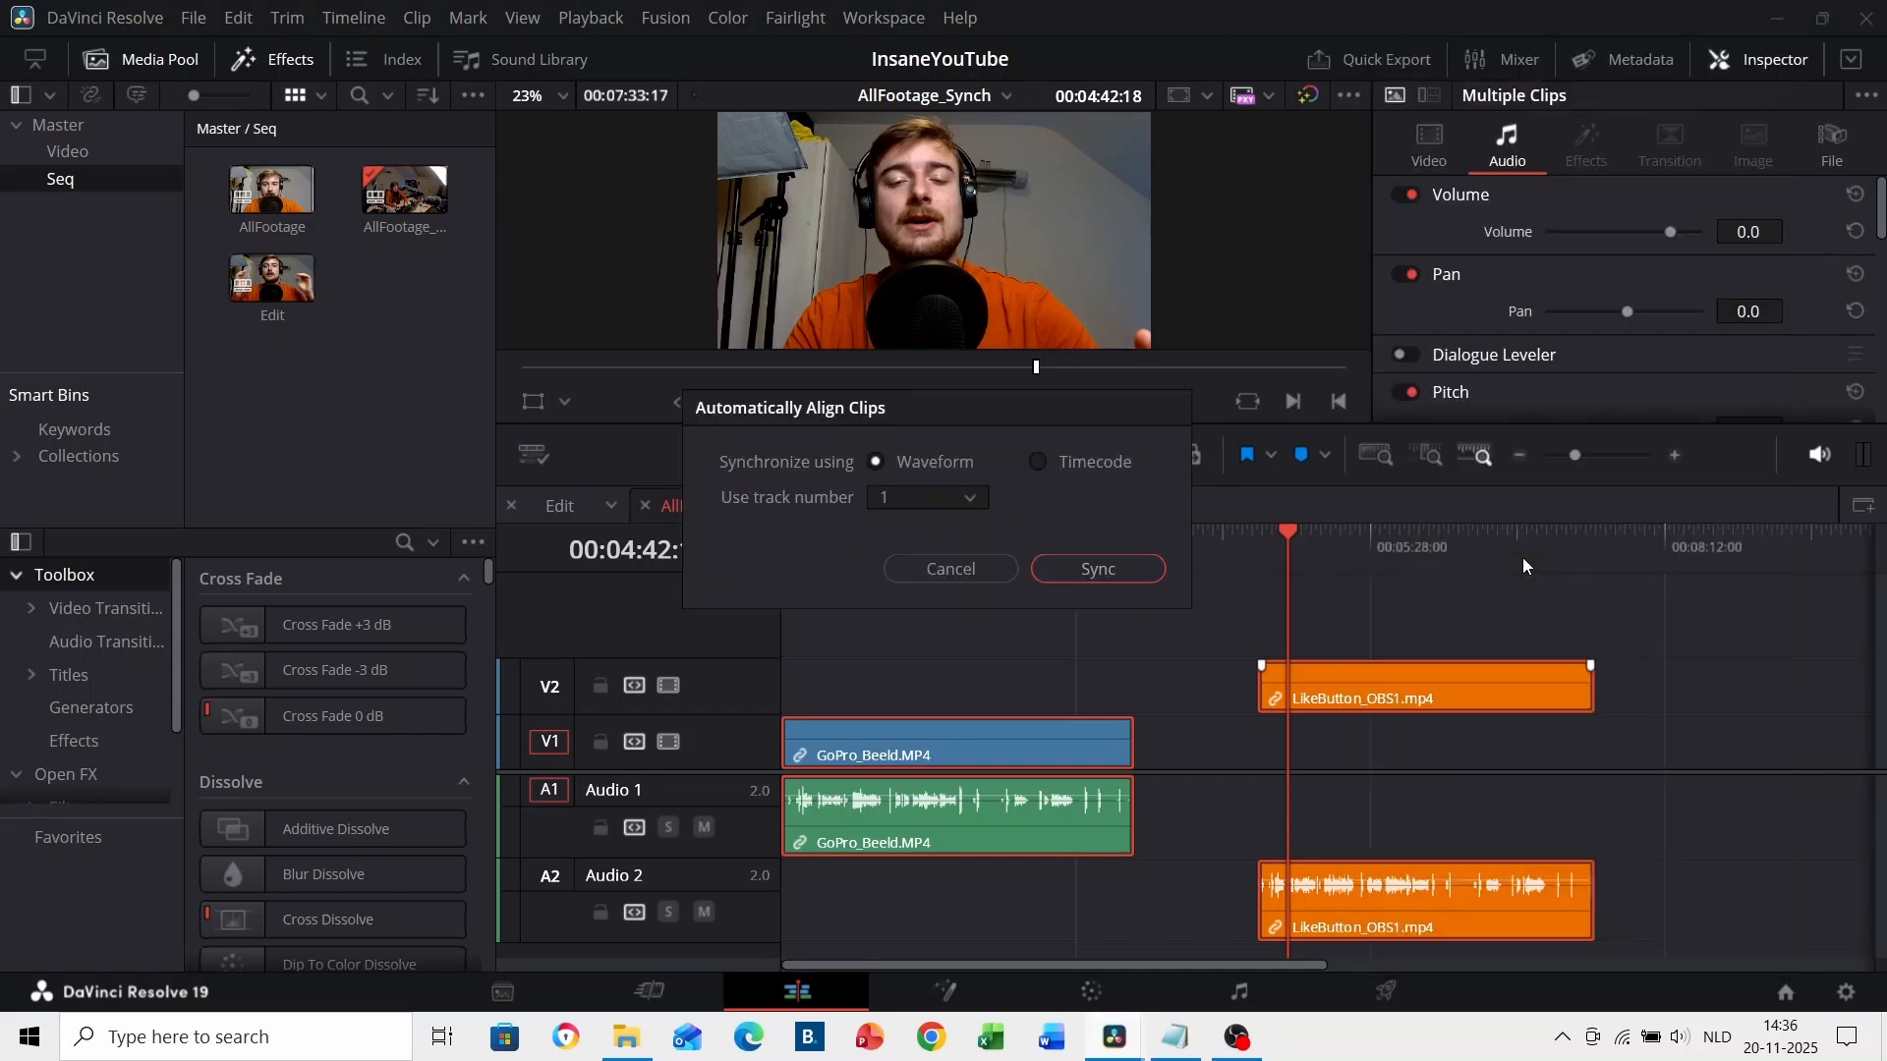
pyautogui.click(1115, 570)
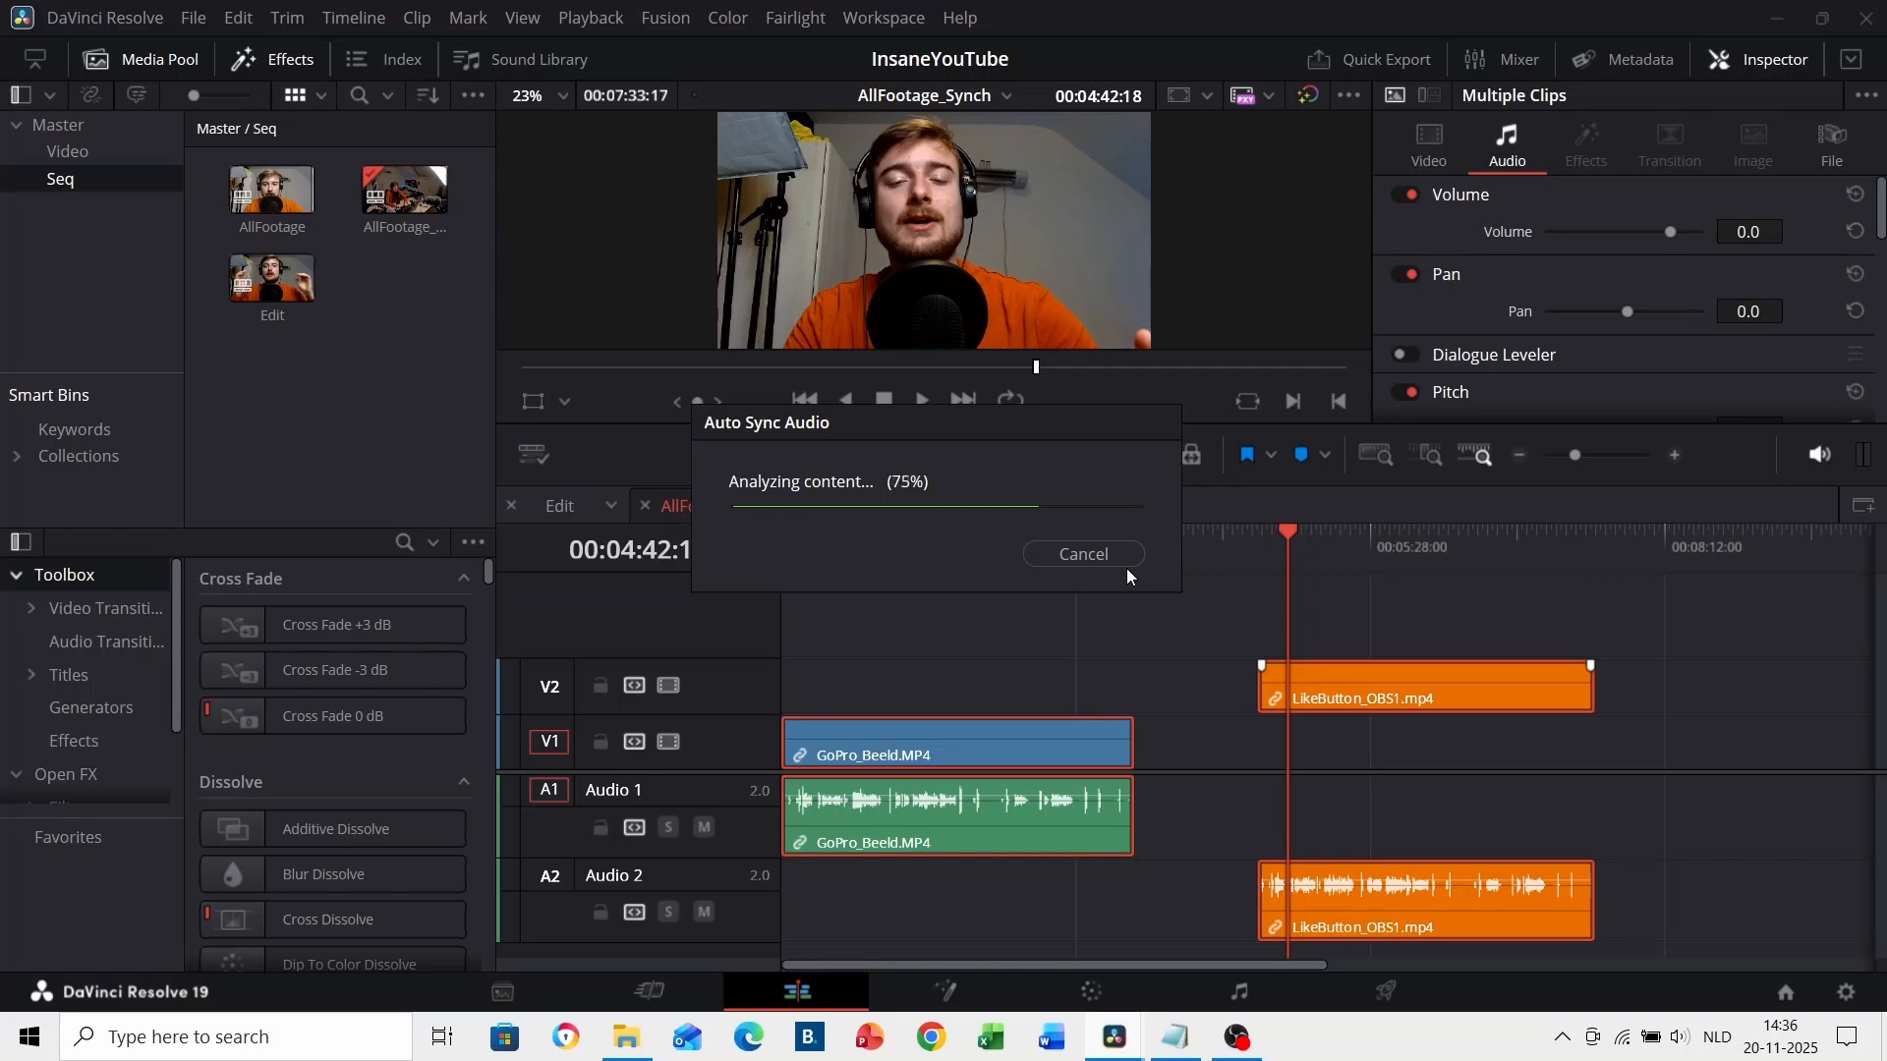
# - Delete the GoPro_Beeld.MP4 audio on Audio 1 and move the LikeButton_OBS1.mp4 audio up in its place
pyautogui.click(845, 557)
pyautogui.scroll(3, 917, 803)
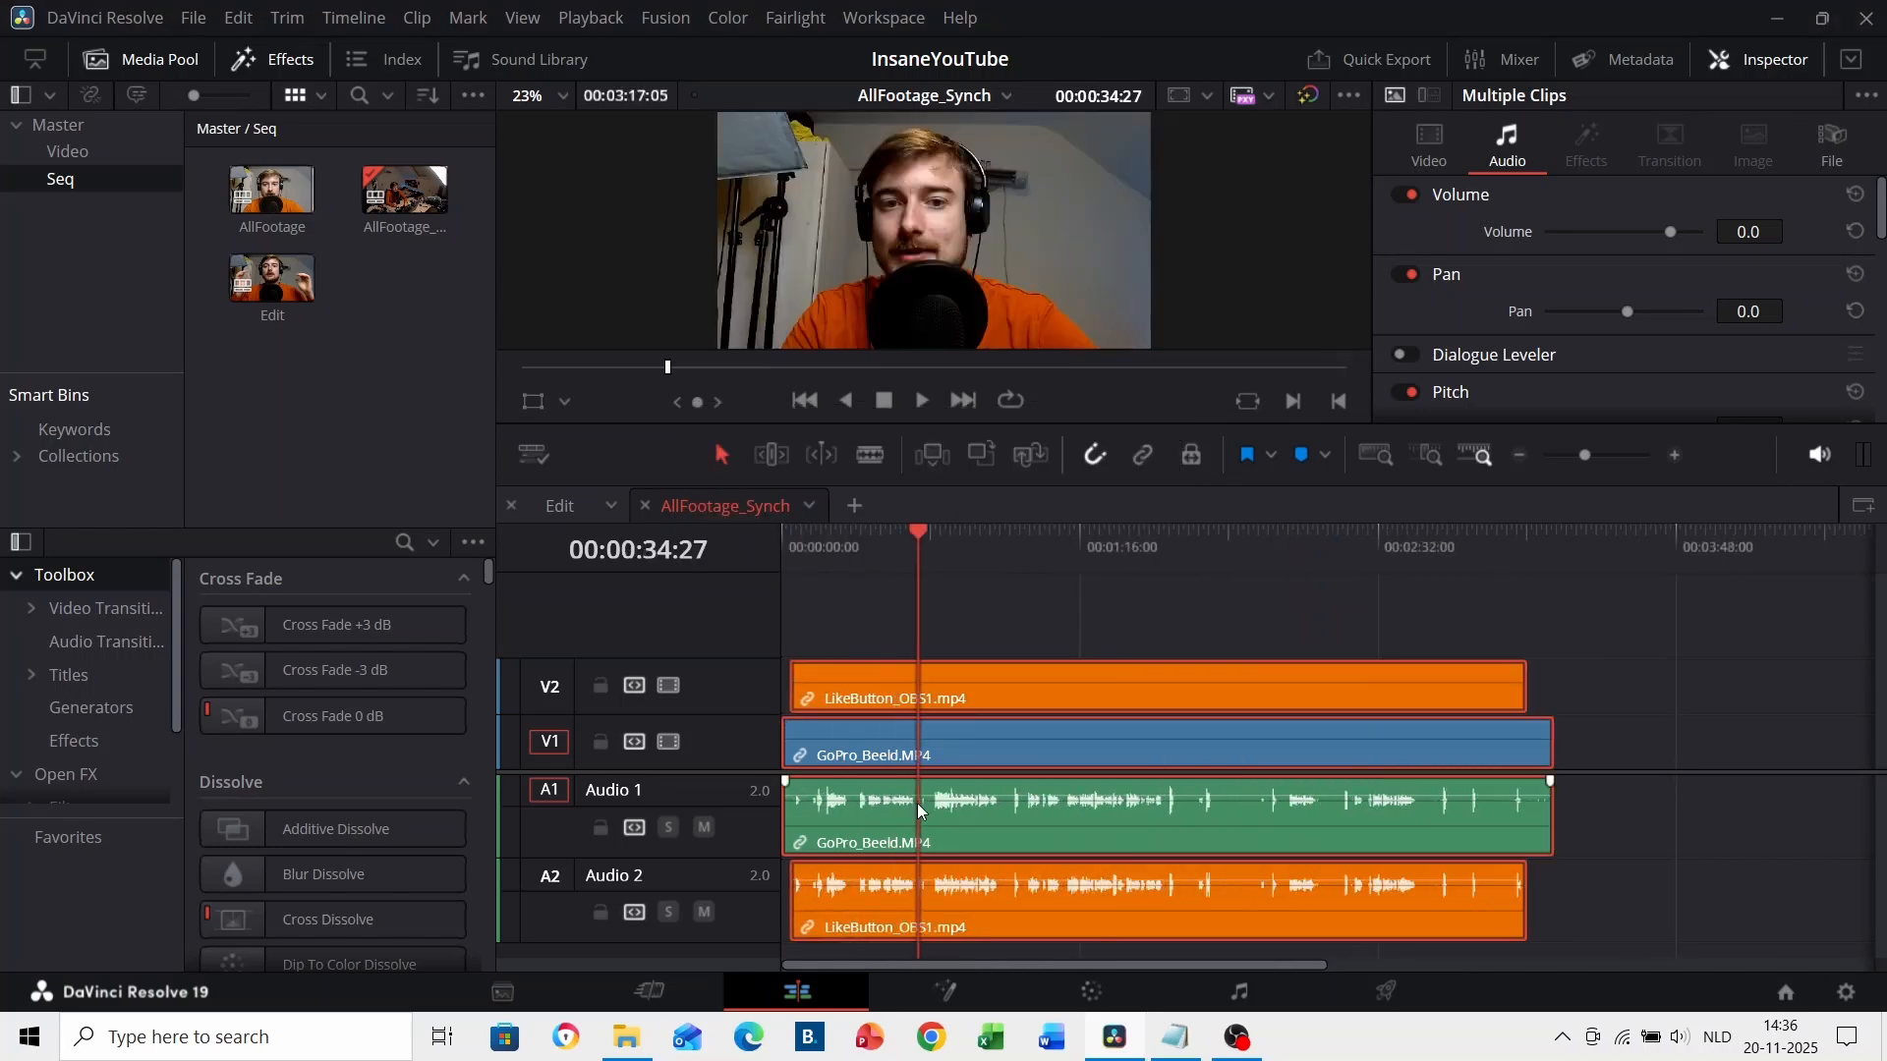
pyautogui.scroll(5, 953, 828)
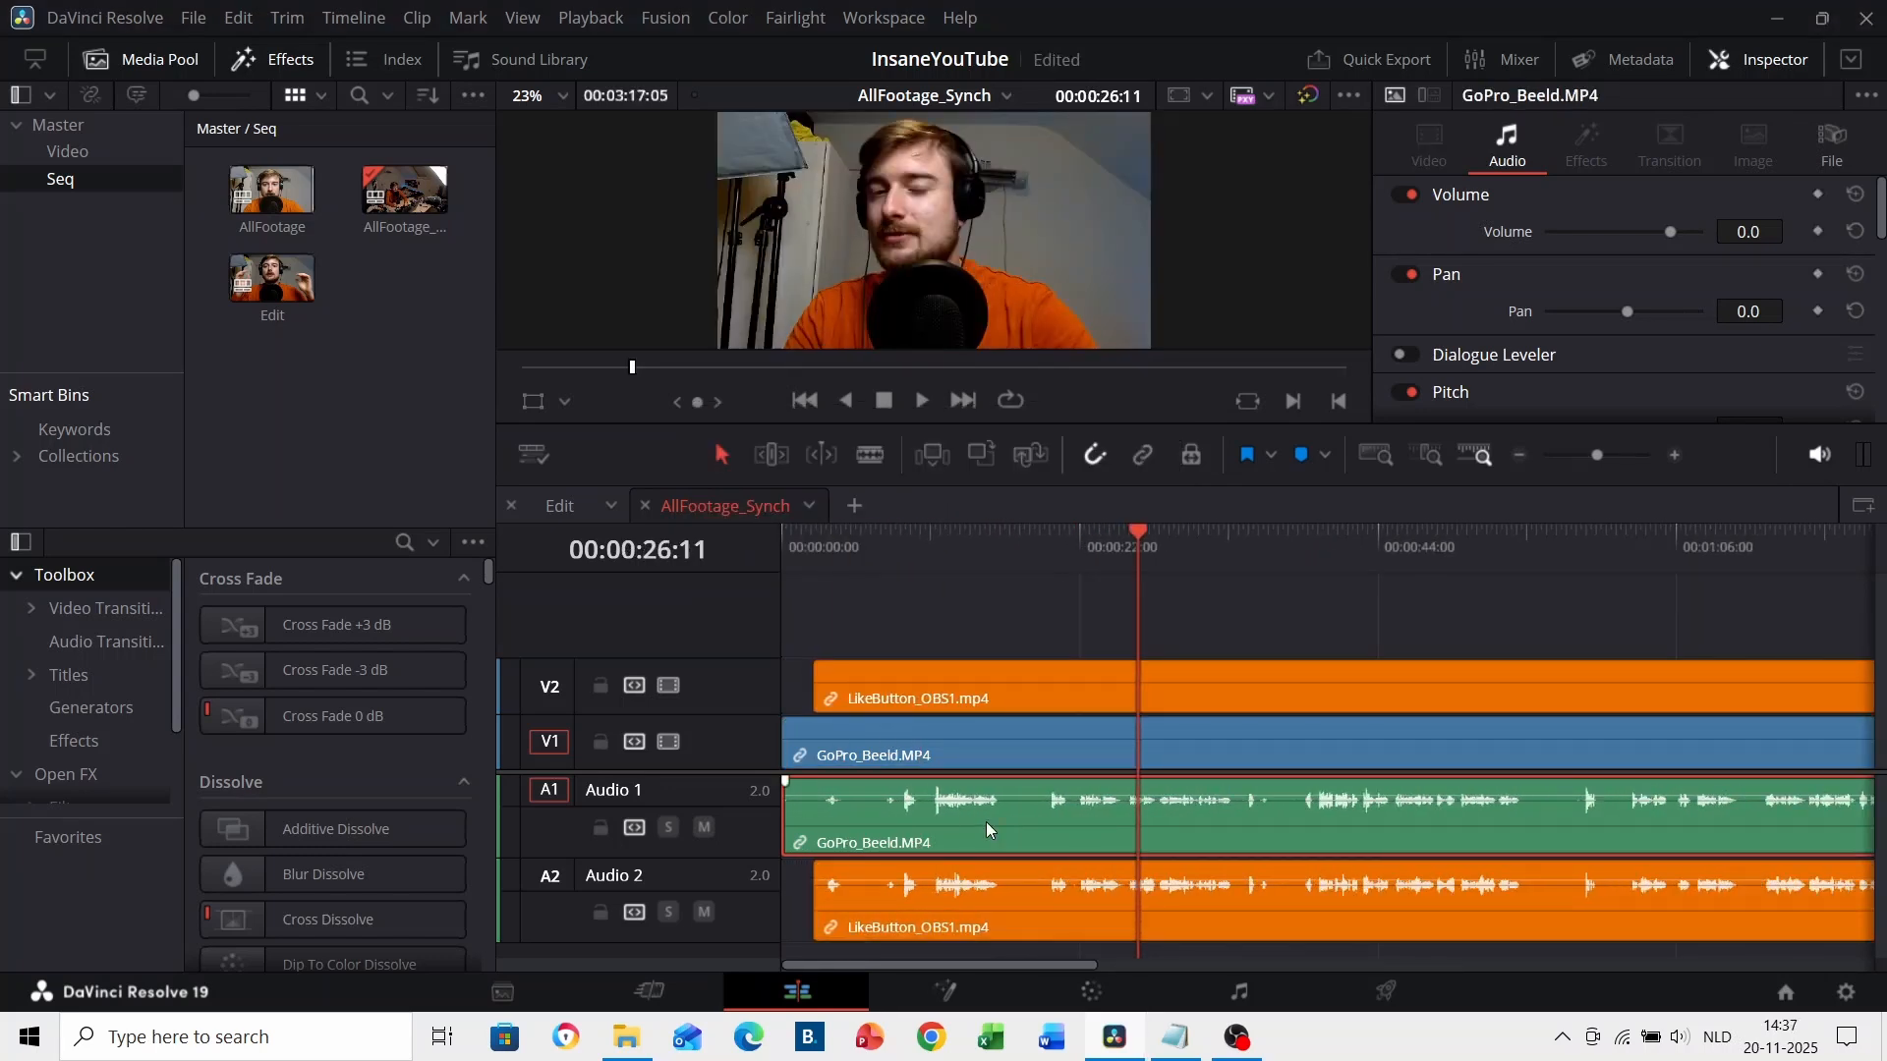
pyautogui.press('Delete')
pyautogui.click(1016, 914)
pyautogui.moveTo(1017, 916); pyautogui.dragTo(1006, 846)
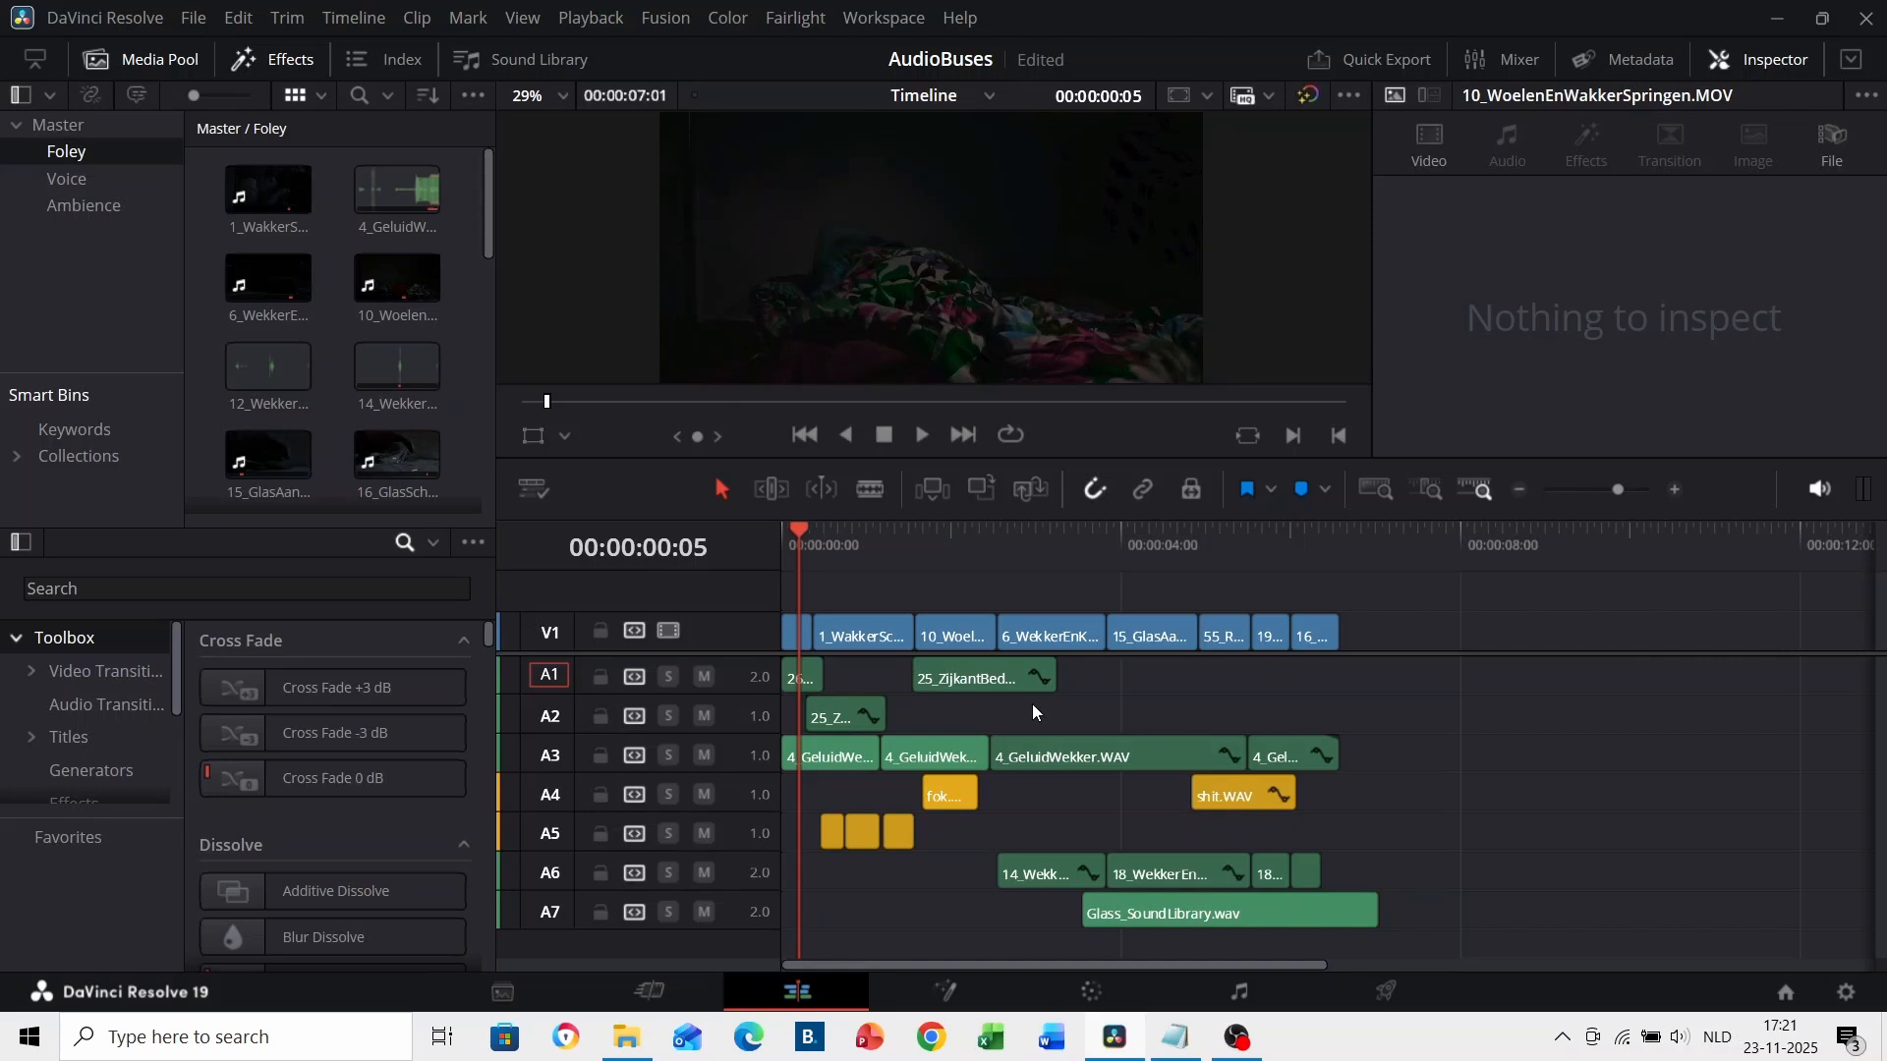
# - Switch the AudioBuses project to the Fairlight page and widen the Mixer to fit all seven audio tracks
pyautogui.click(1229, 980)
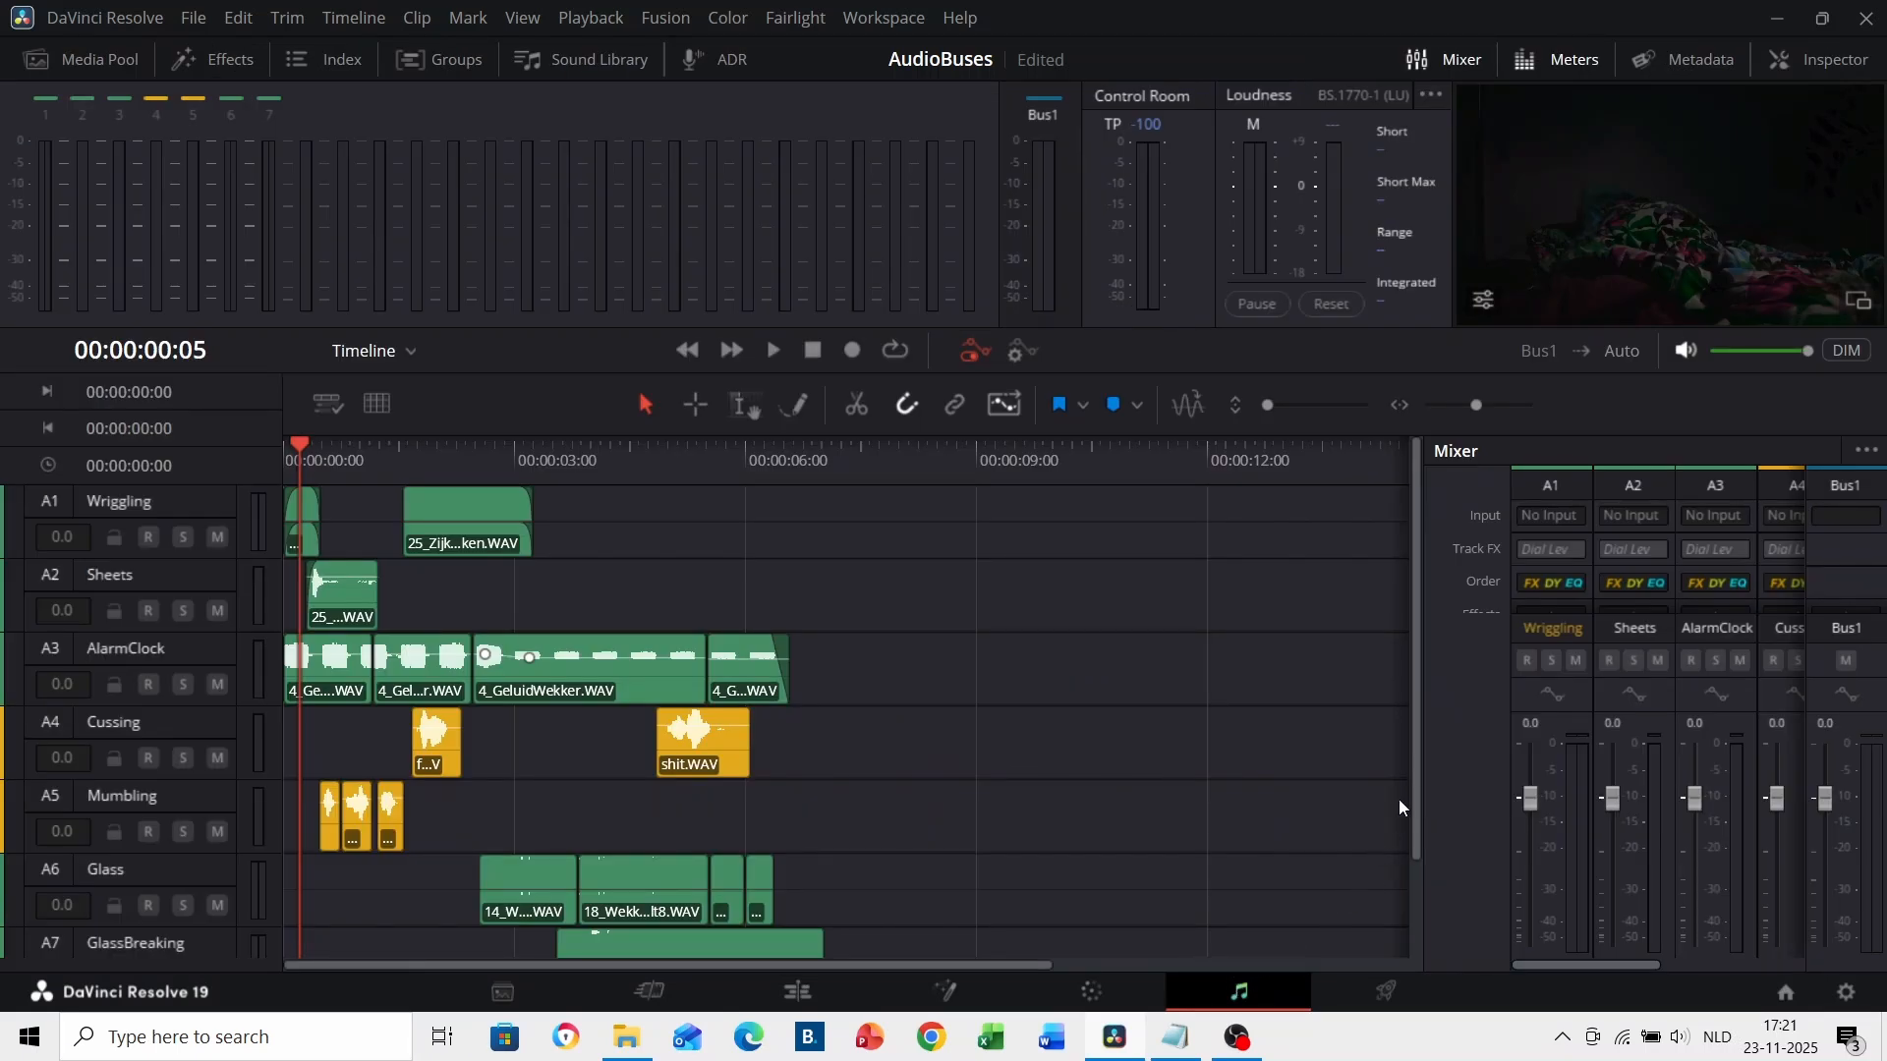
pyautogui.moveTo(1421, 782); pyautogui.dragTo(1110, 782)
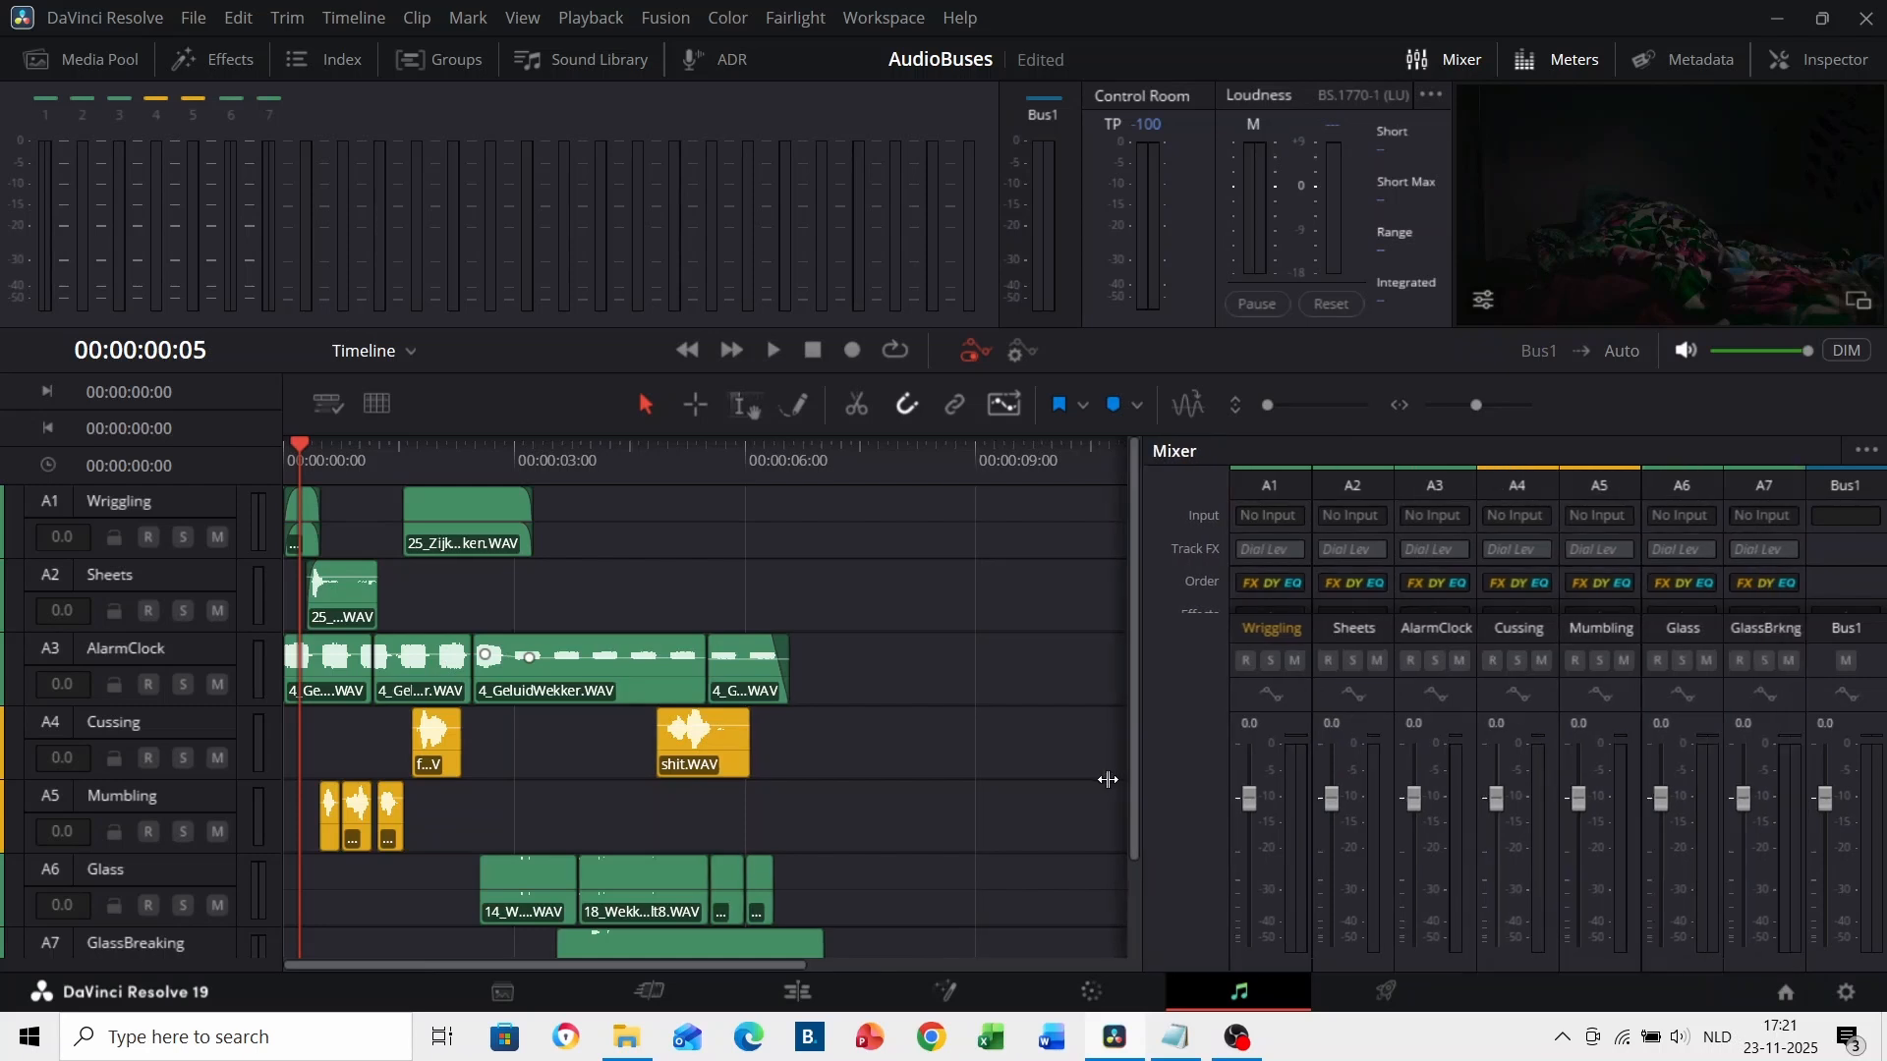
pyautogui.moveTo(1332, 798); pyautogui.dragTo(1334, 840)
pyautogui.doubleClick(1335, 841)
# - Open the Bus Format settings and rename Bus1 to Total Mix
pyautogui.click(799, 19)
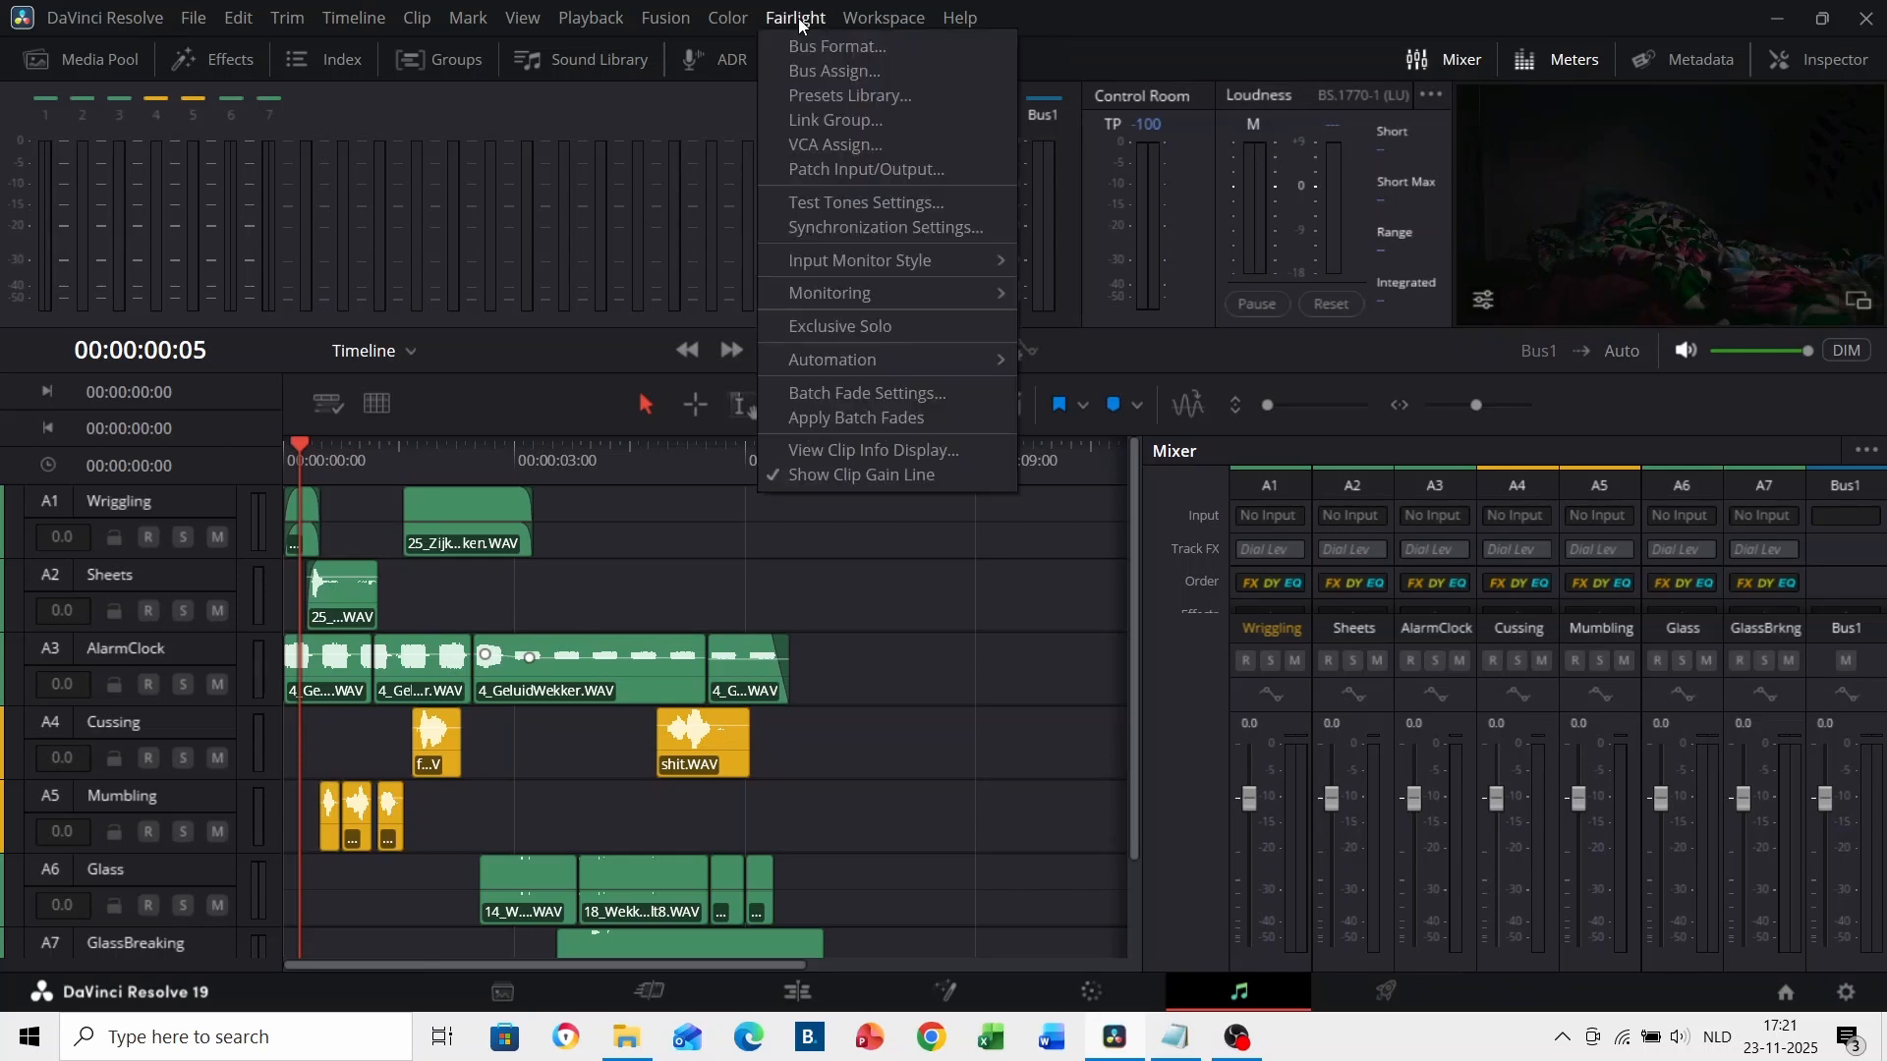
pyautogui.click(886, 45)
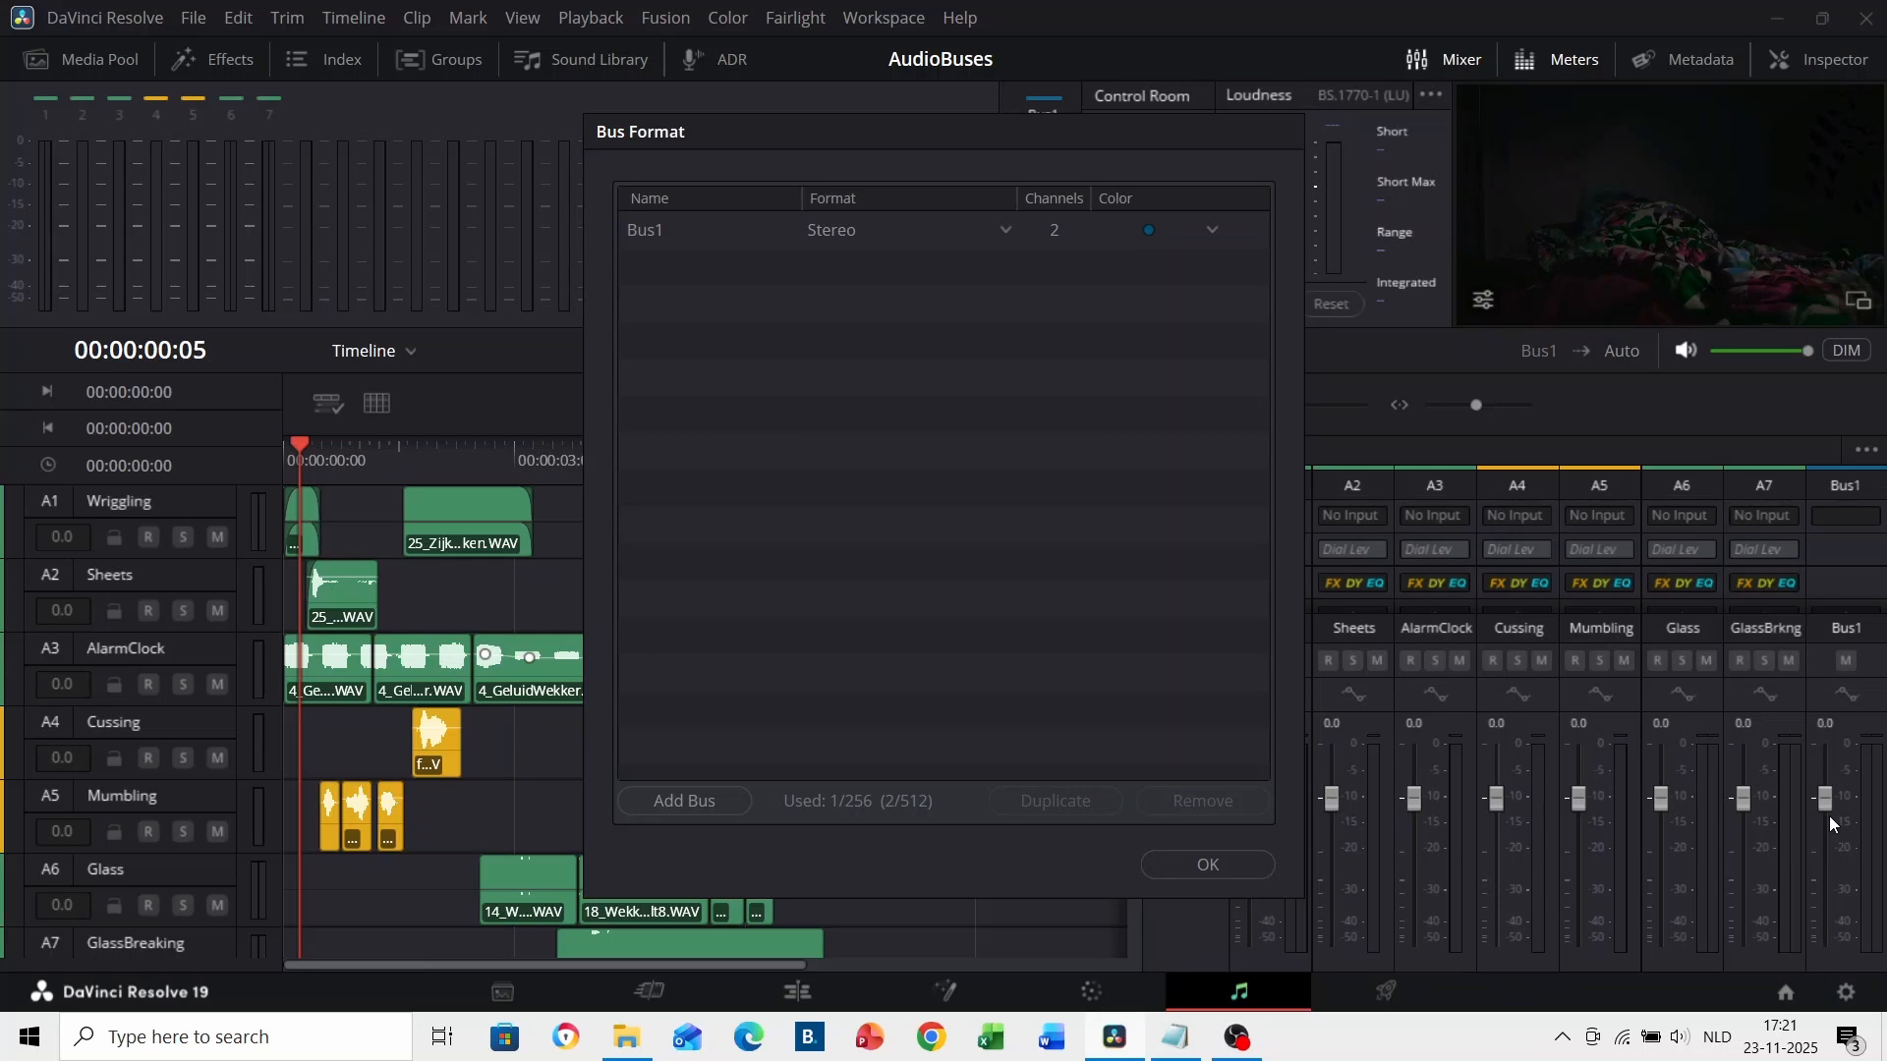
pyautogui.doubleClick(638, 232)
pyautogui.write('Total Mix')
pyautogui.press('Return')
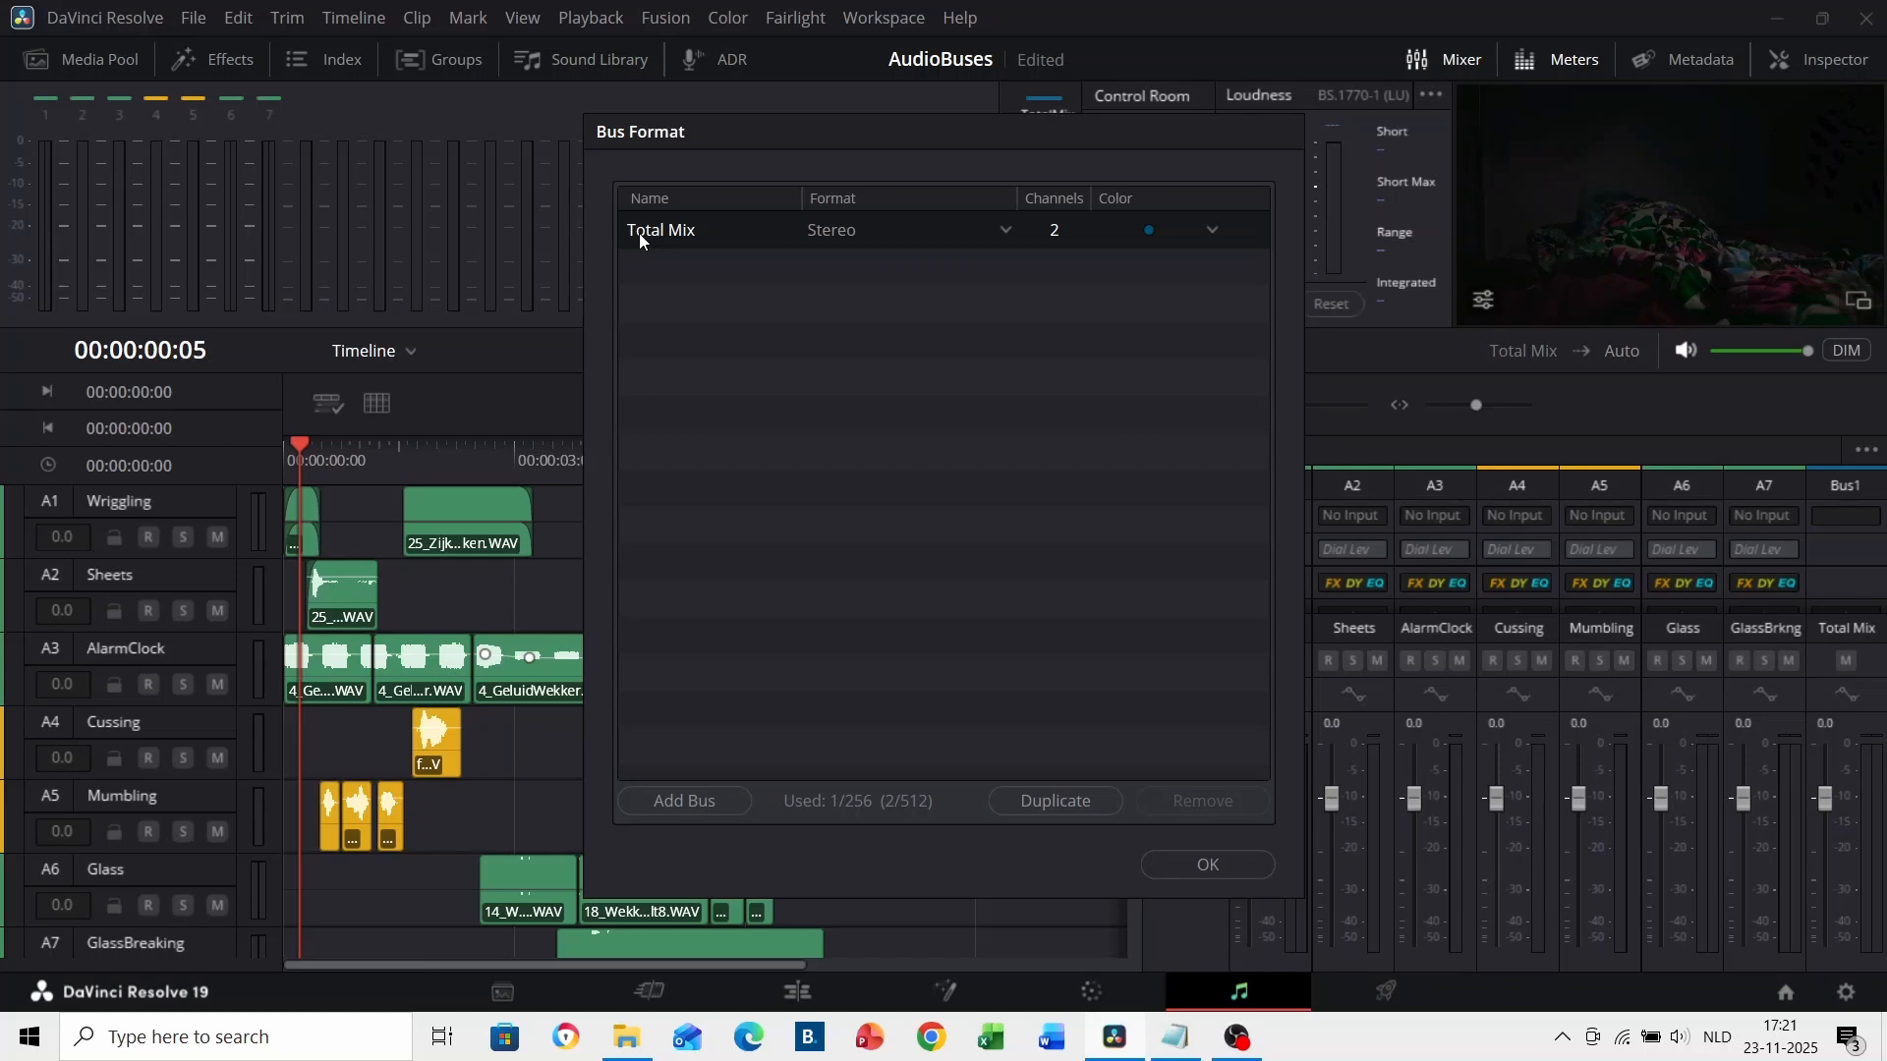
# - Add a second stereo bus named Voice and give it the color Yellow
pyautogui.click(685, 800)
pyautogui.doubleClick(659, 268)
pyautogui.write('Voice')
pyautogui.press('Return')
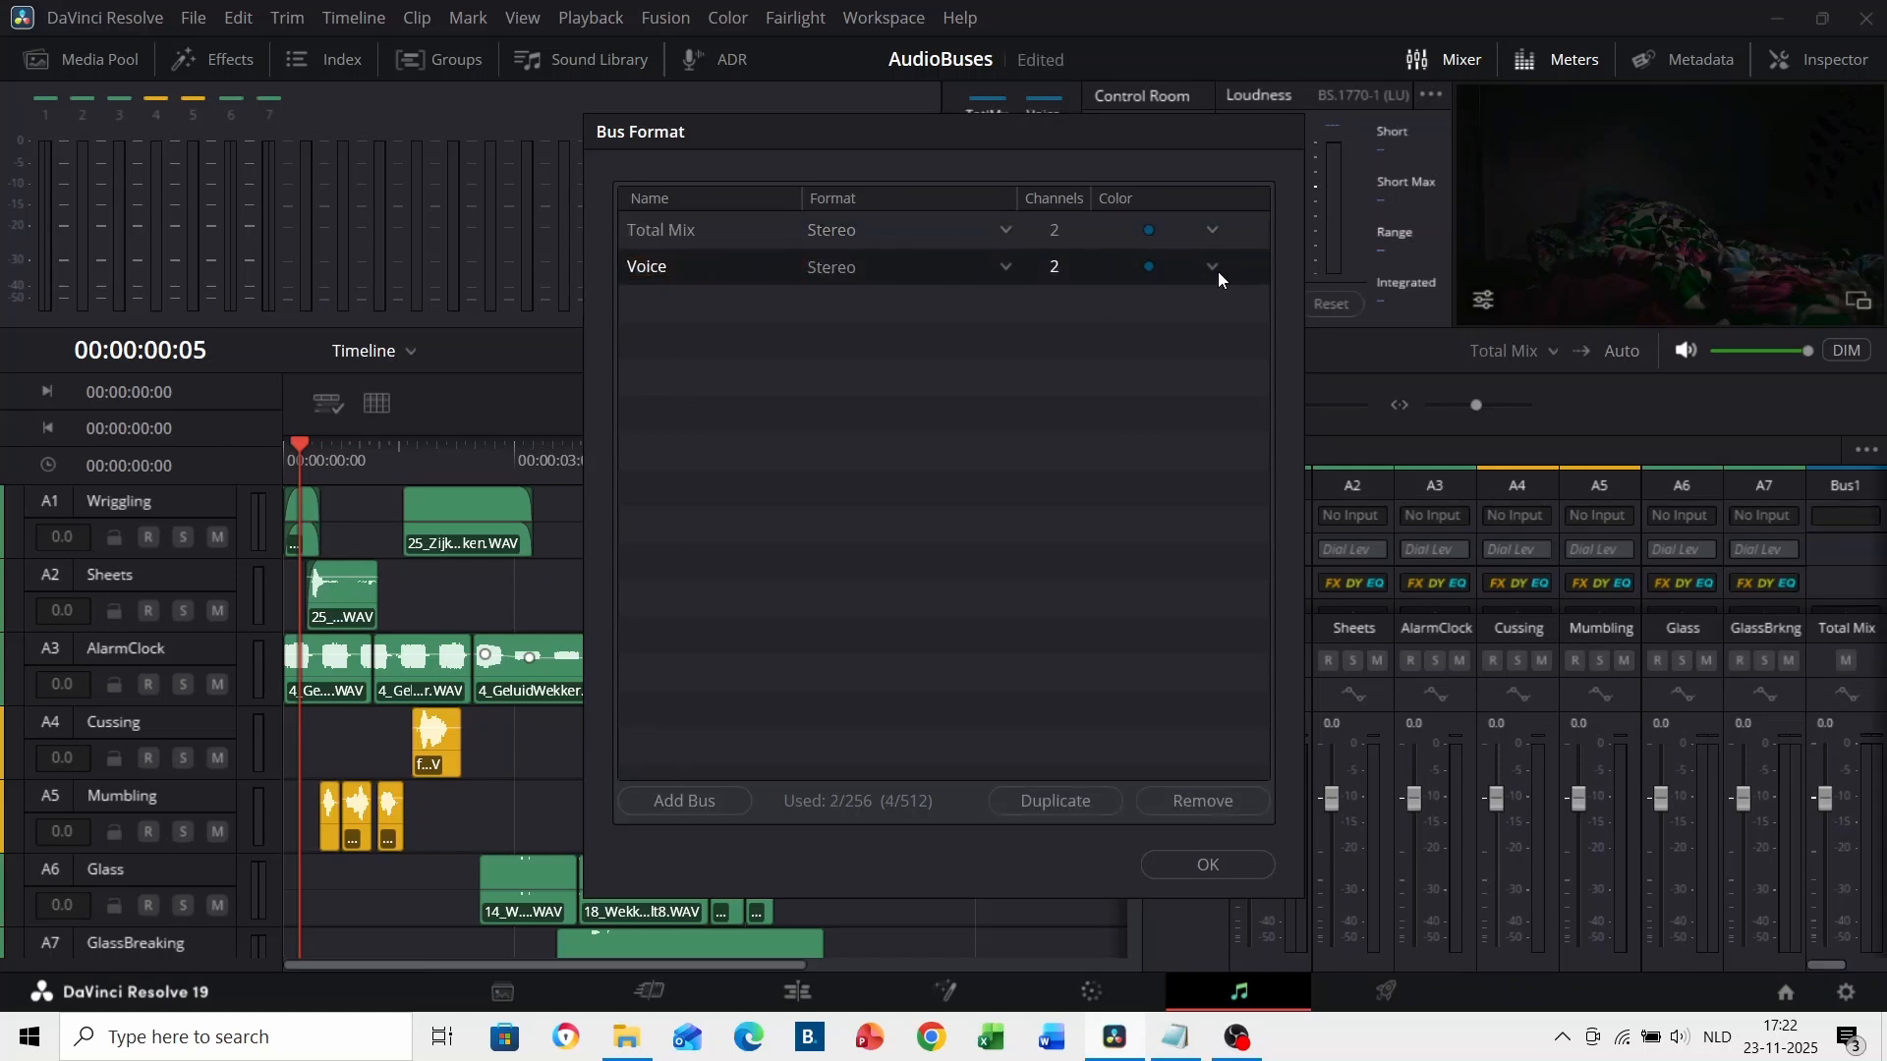
pyautogui.click(1216, 271)
pyautogui.click(1199, 394)
# - Add a third stereo bus named Foley, color it Green, and accept the bus format settings
pyautogui.click(685, 801)
pyautogui.doubleClick(655, 303)
pyautogui.write('Foley')
pyautogui.press('Return')
pyautogui.click(1212, 303)
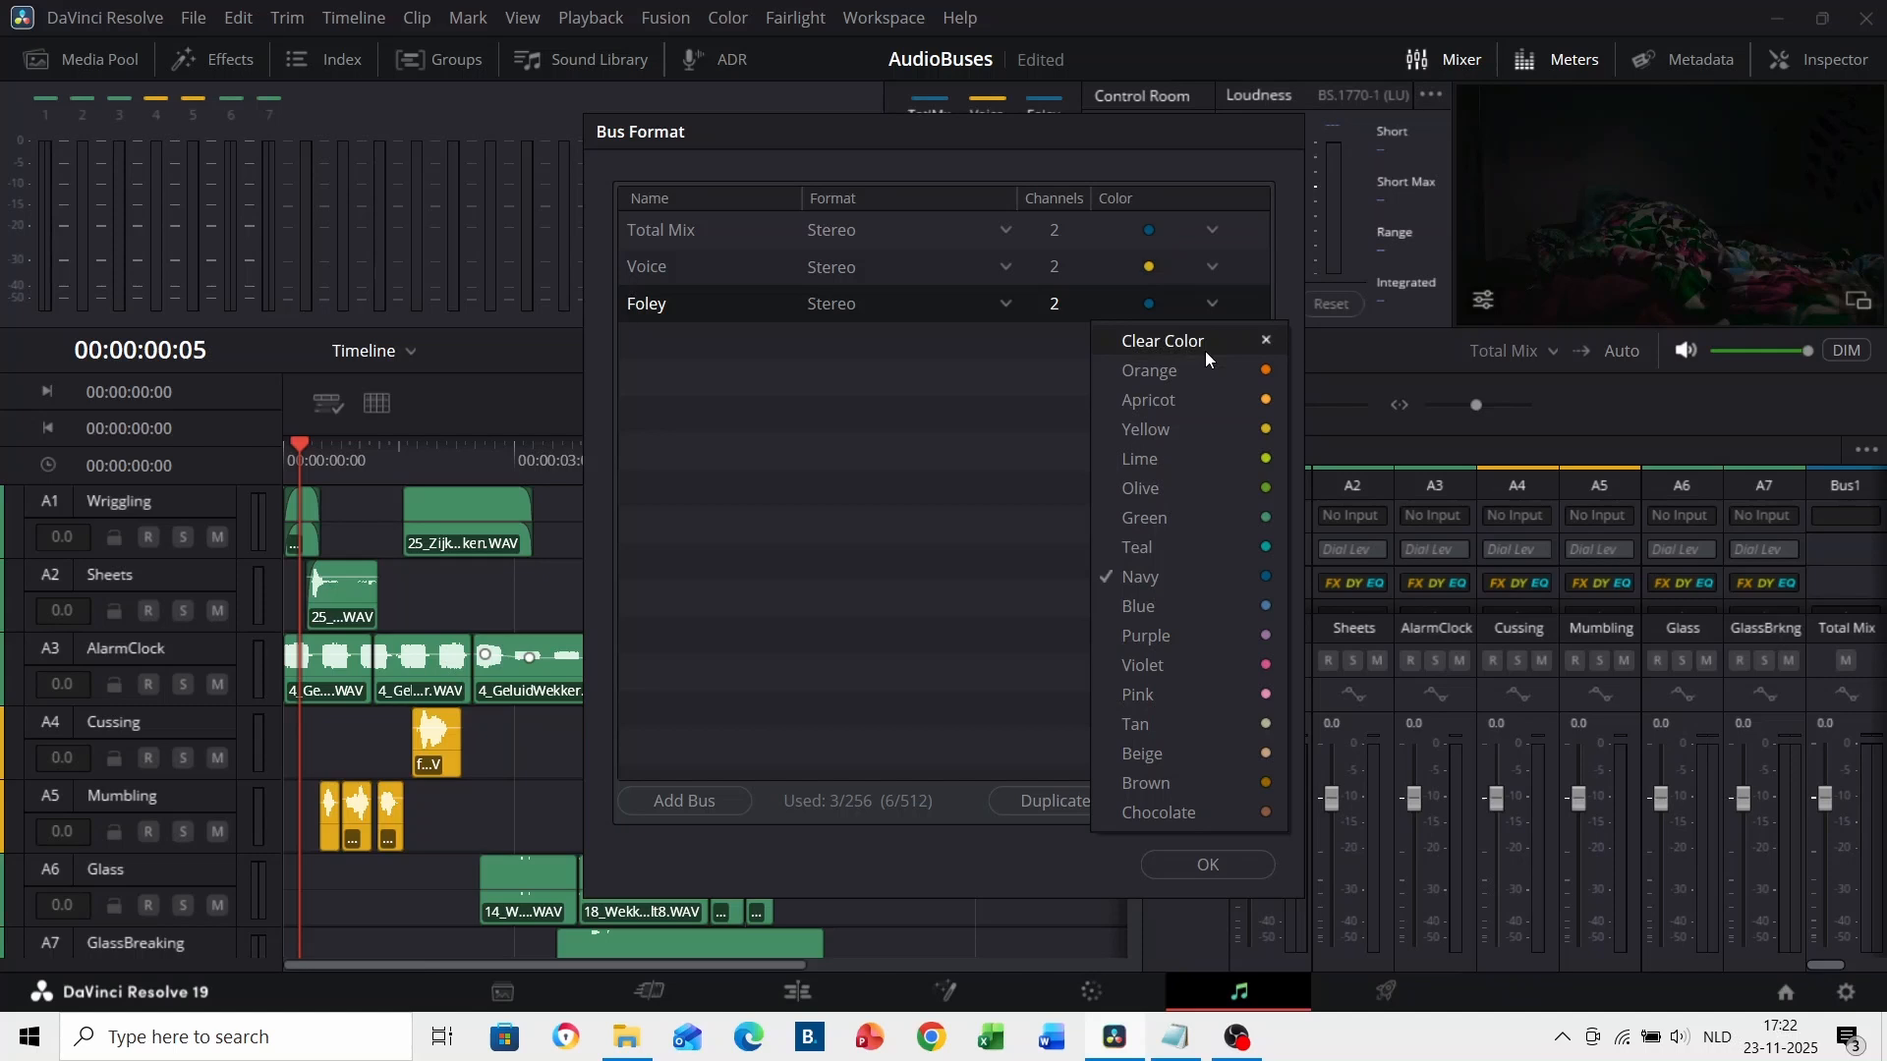
pyautogui.click(1193, 517)
pyautogui.click(1208, 864)
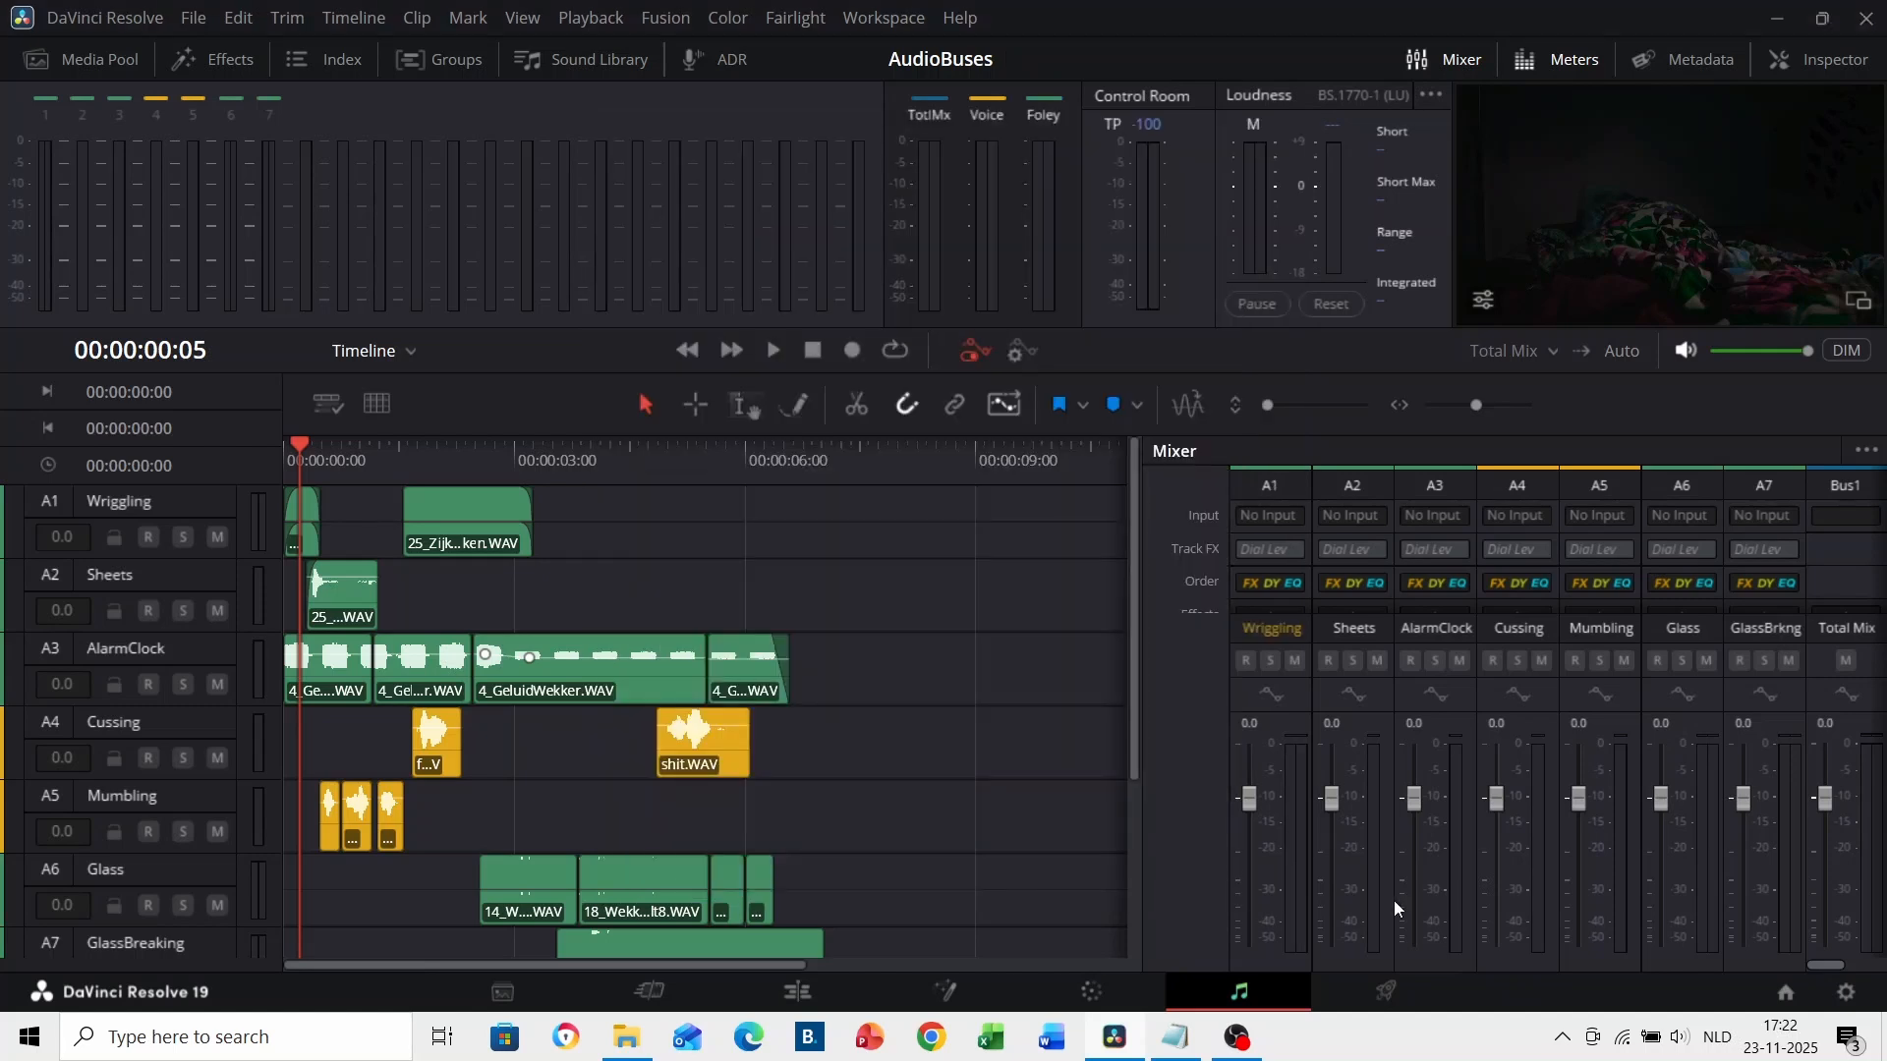
# - Widen the Mixer to fit all three buses beside the tracks and bring the Bus Outputs section into view
pyautogui.moveTo(1816, 966); pyautogui.dragTo(1857, 965)
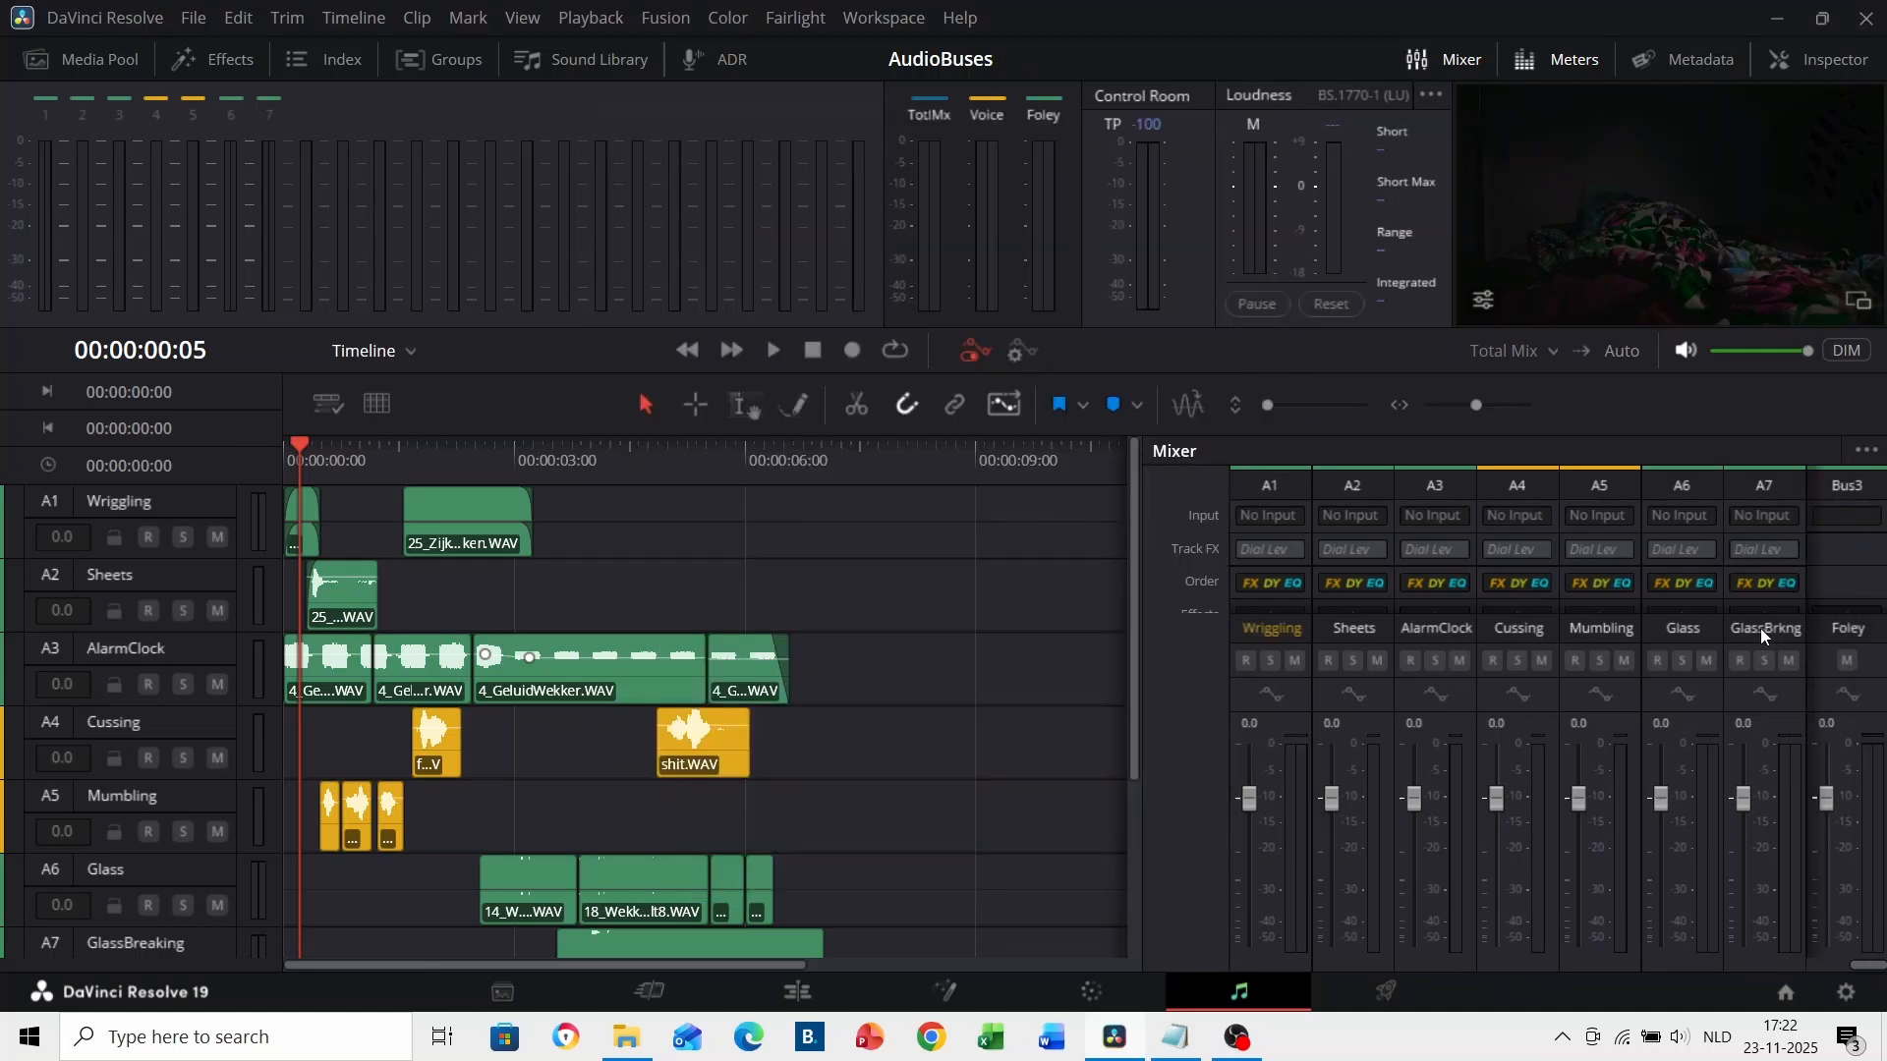
pyautogui.moveTo(1755, 601); pyautogui.dragTo(1615, 605)
pyautogui.moveTo(1140, 544); pyautogui.dragTo(897, 542)
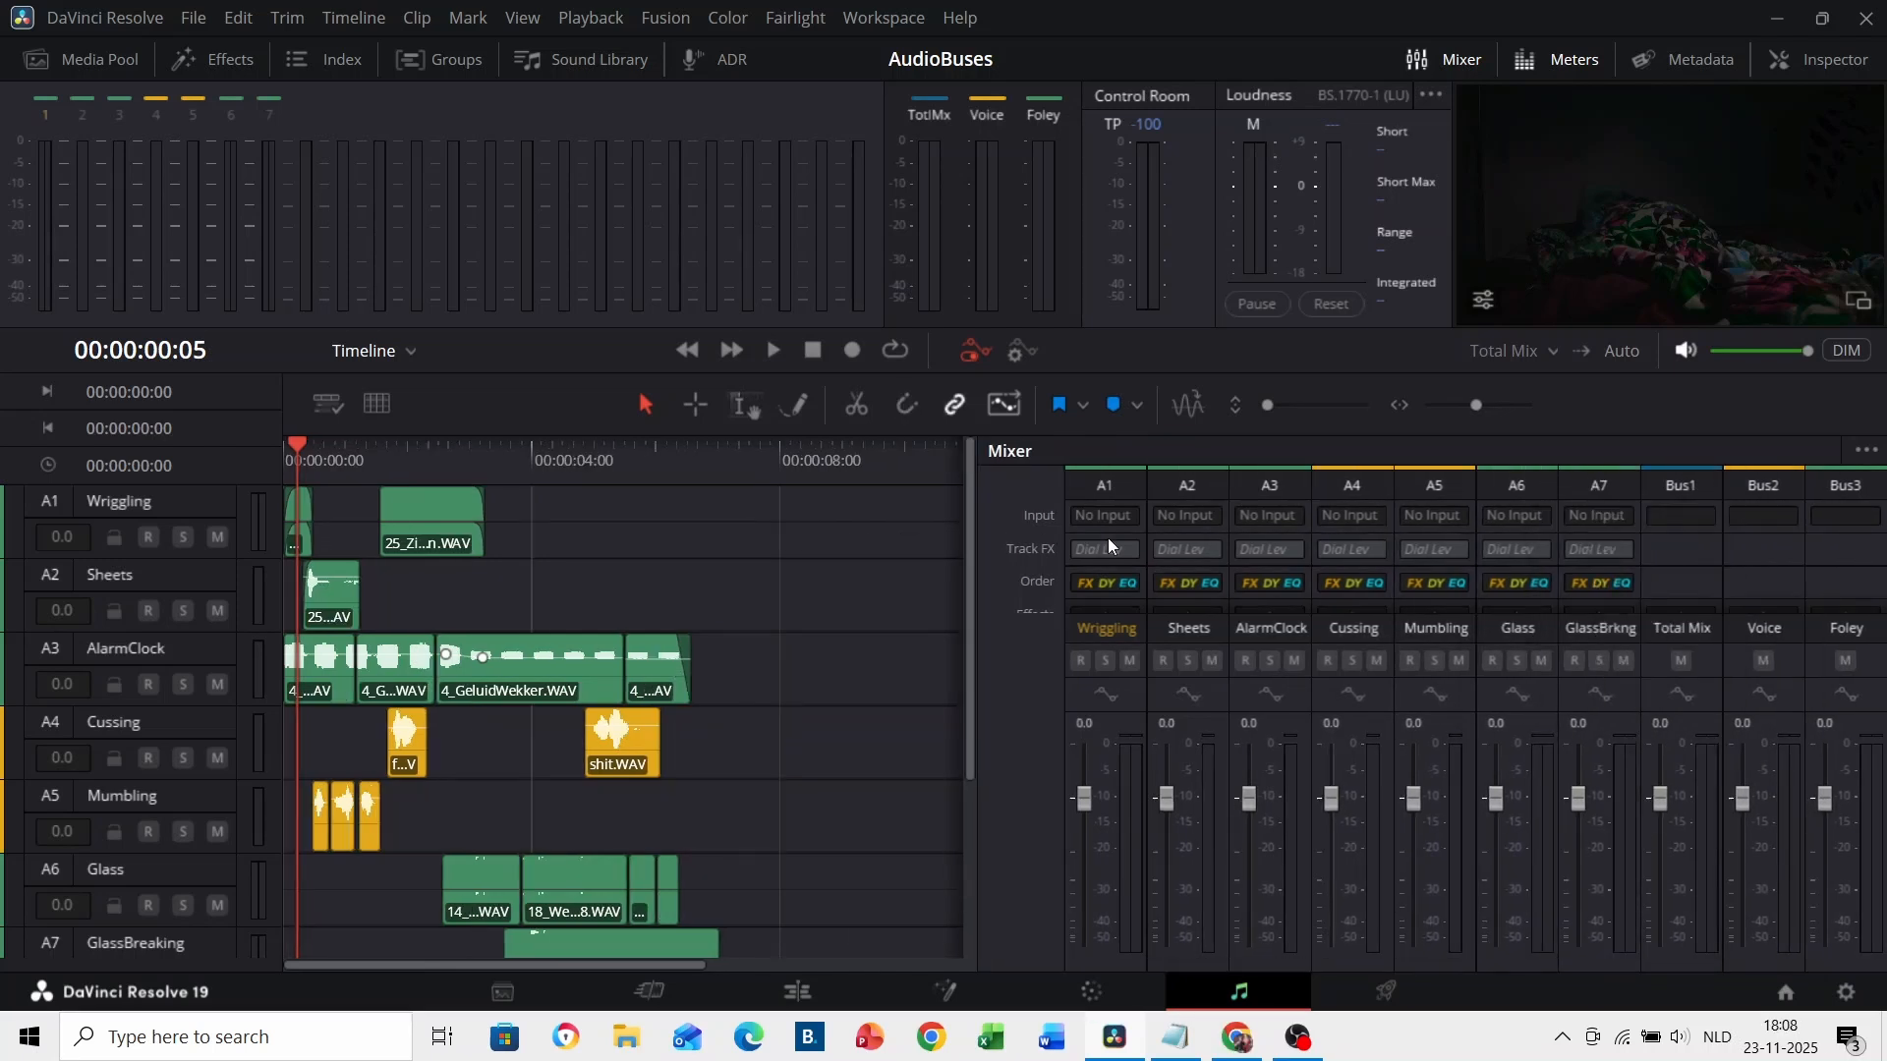
pyautogui.scroll(-5, 1107, 547)
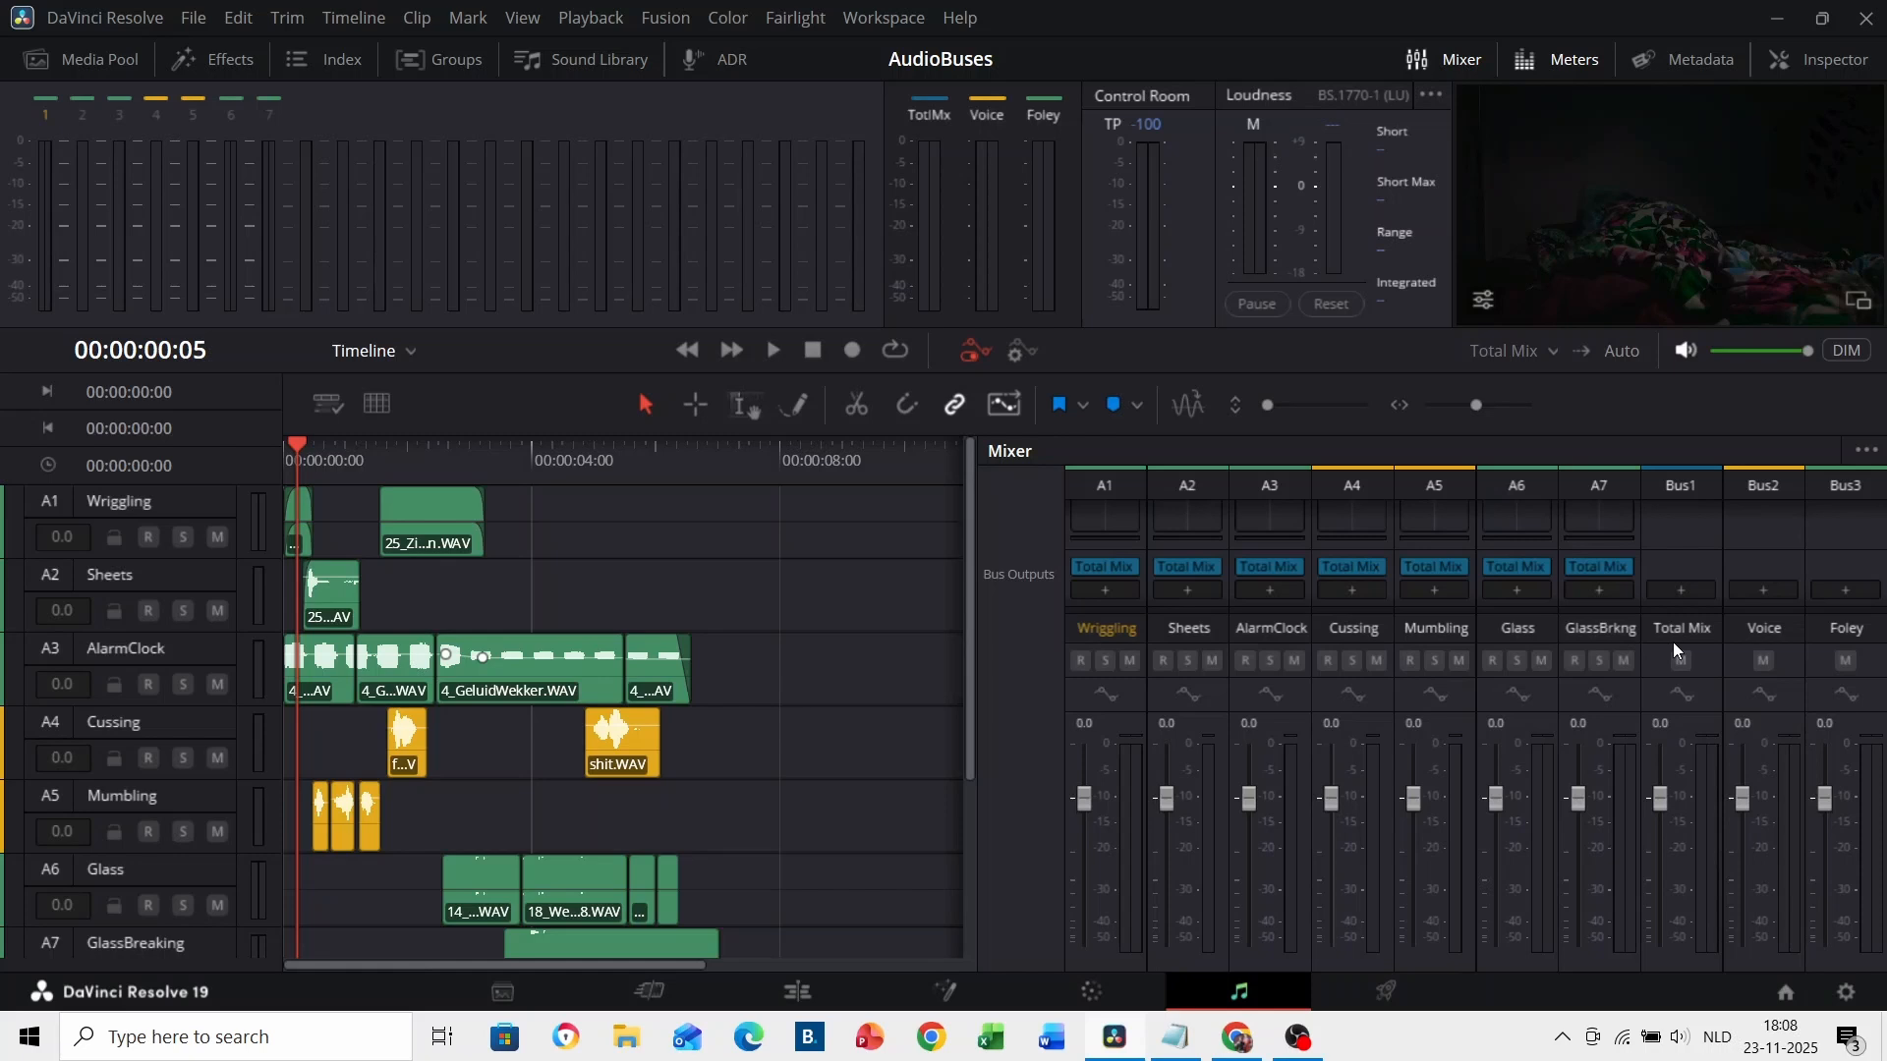
# - Change the bus output of the Wriggling, Sheets and AlarmClock tracks to Foley
pyautogui.click(1136, 575)
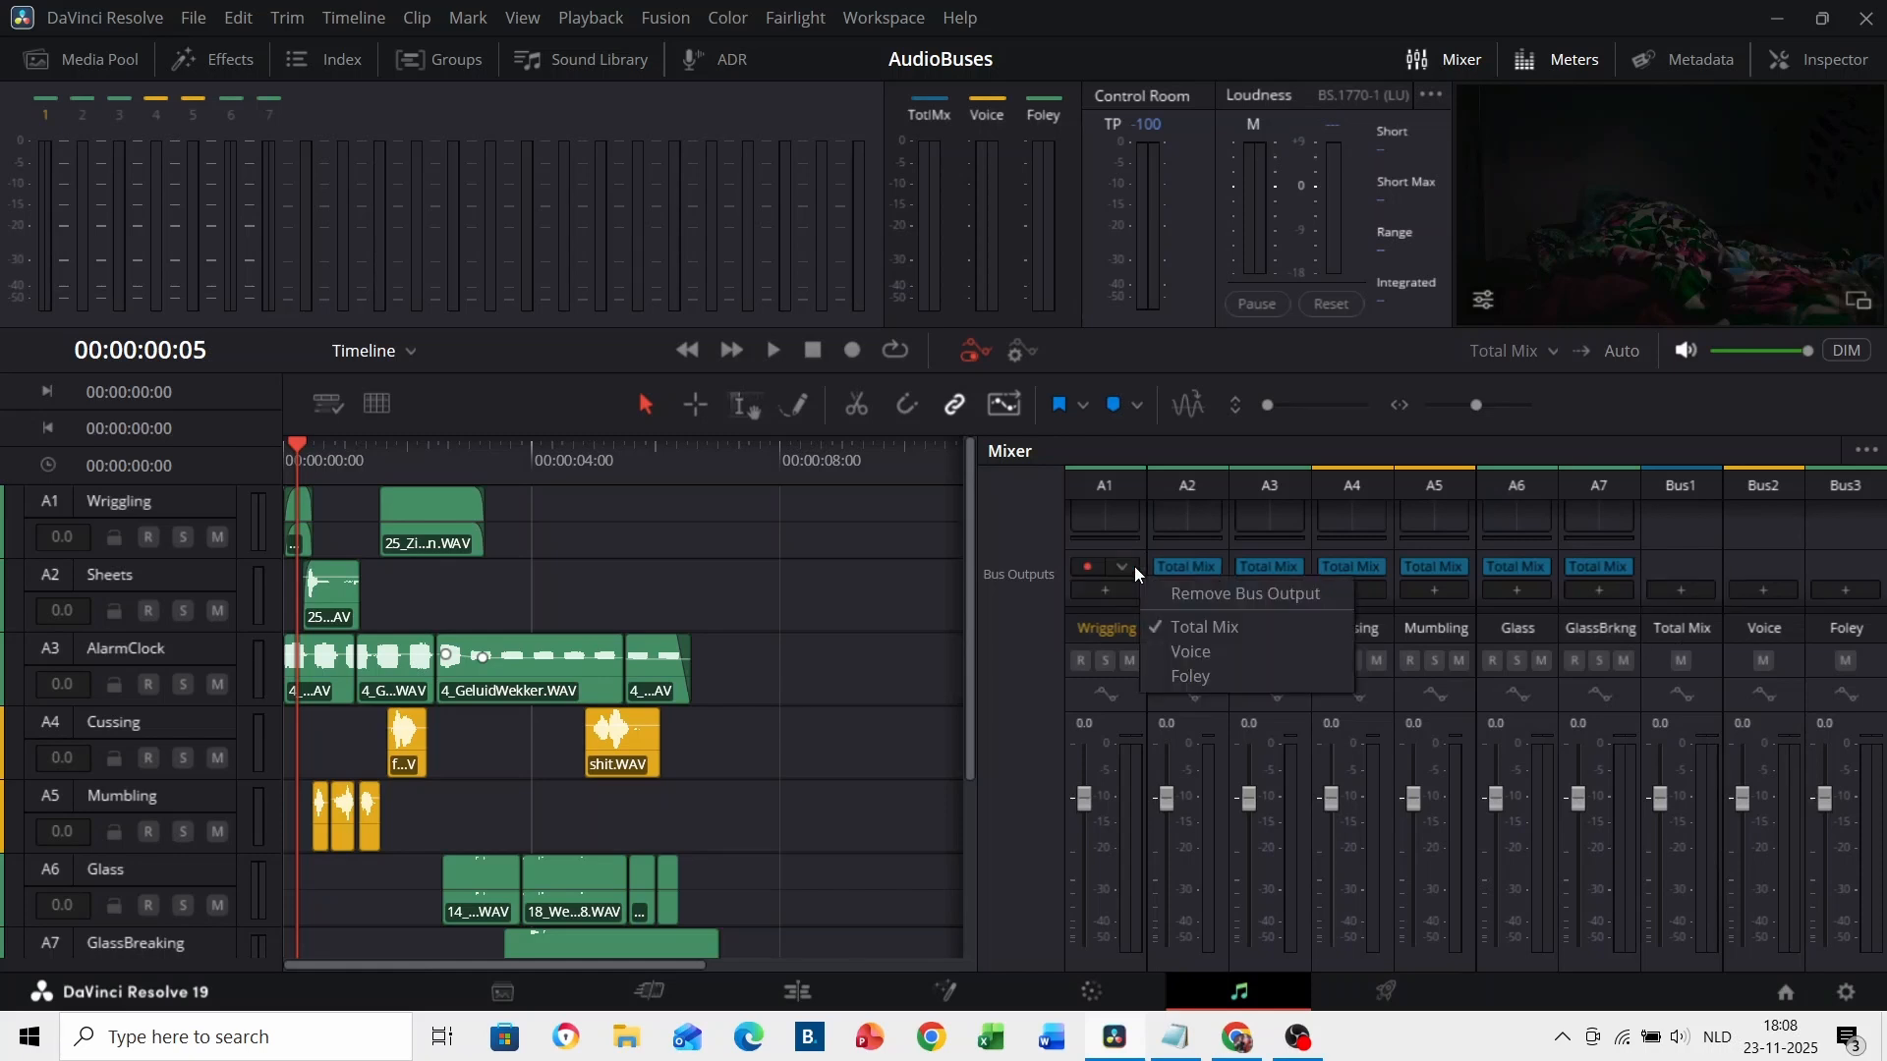
pyautogui.click(1191, 677)
pyautogui.click(1222, 570)
pyautogui.click(1272, 678)
pyautogui.click(1291, 570)
pyautogui.click(1326, 676)
# - Change the bus output of the Cussing and Mumbling tracks to Voice
pyautogui.click(1376, 570)
pyautogui.click(1431, 653)
pyautogui.click(1449, 566)
pyautogui.click(1513, 653)
# - Change the bus output of the Glass and GlassBreaking tracks to Foley and save the project
pyautogui.click(1542, 567)
pyautogui.click(1602, 676)
pyautogui.click(1623, 567)
pyautogui.click(1690, 676)
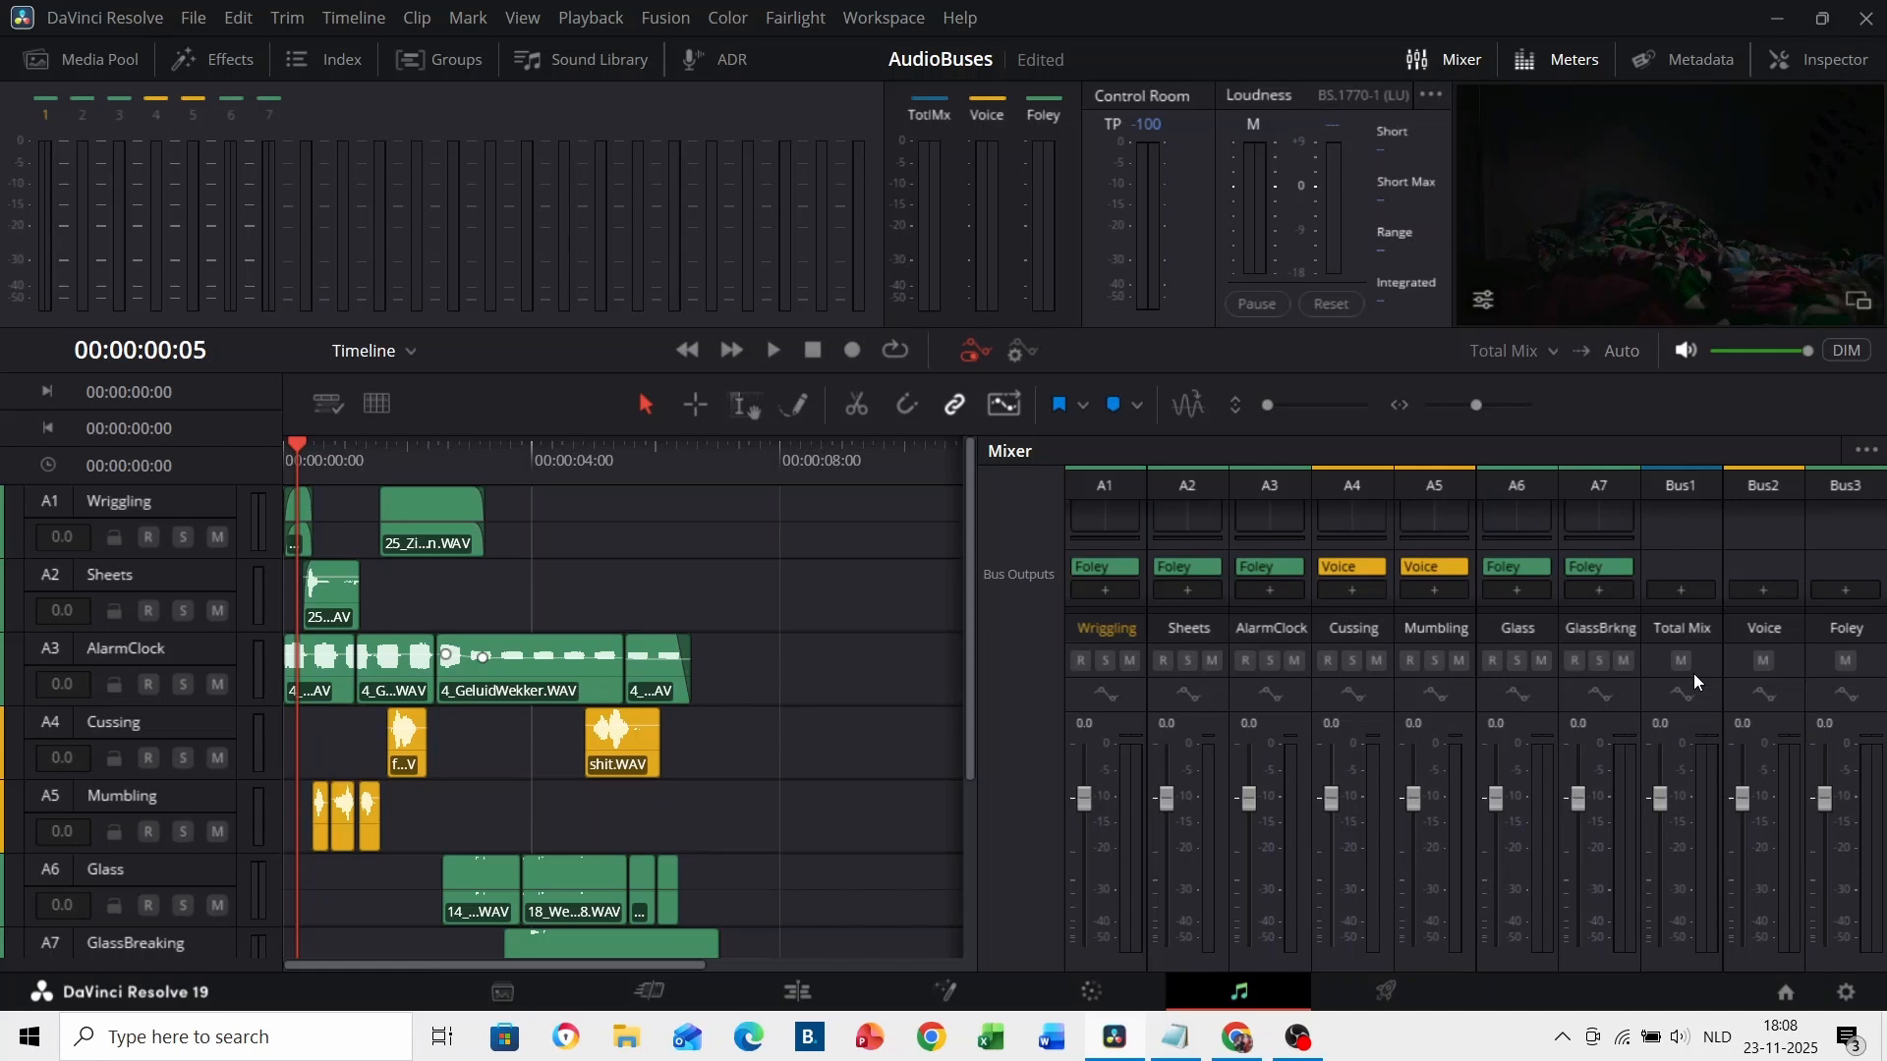
pyautogui.hotkey('ctrl', 's')
# - Route the Voice and Foley buses to Total Mix and adjust the Voice bus's fader level
pyautogui.click(1764, 591)
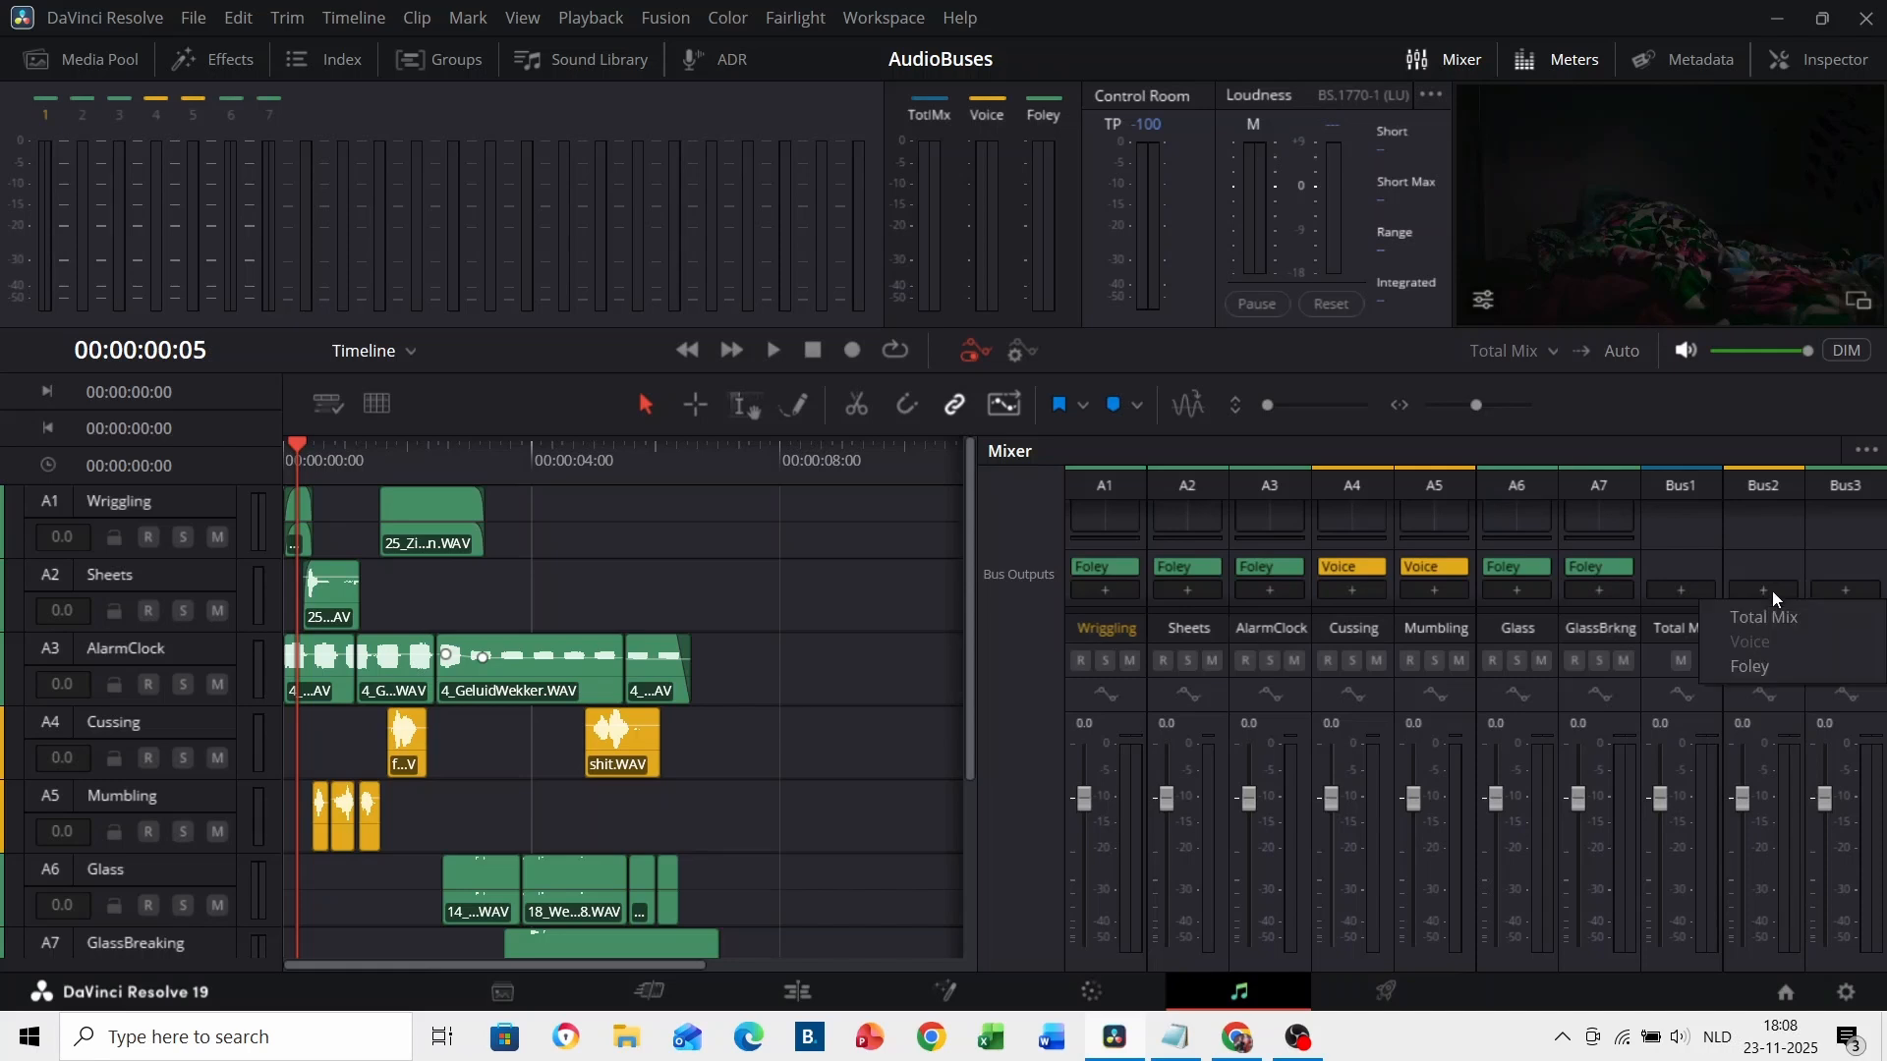
pyautogui.click(1830, 616)
pyautogui.click(1829, 588)
pyautogui.click(1814, 610)
pyautogui.click(1748, 812)
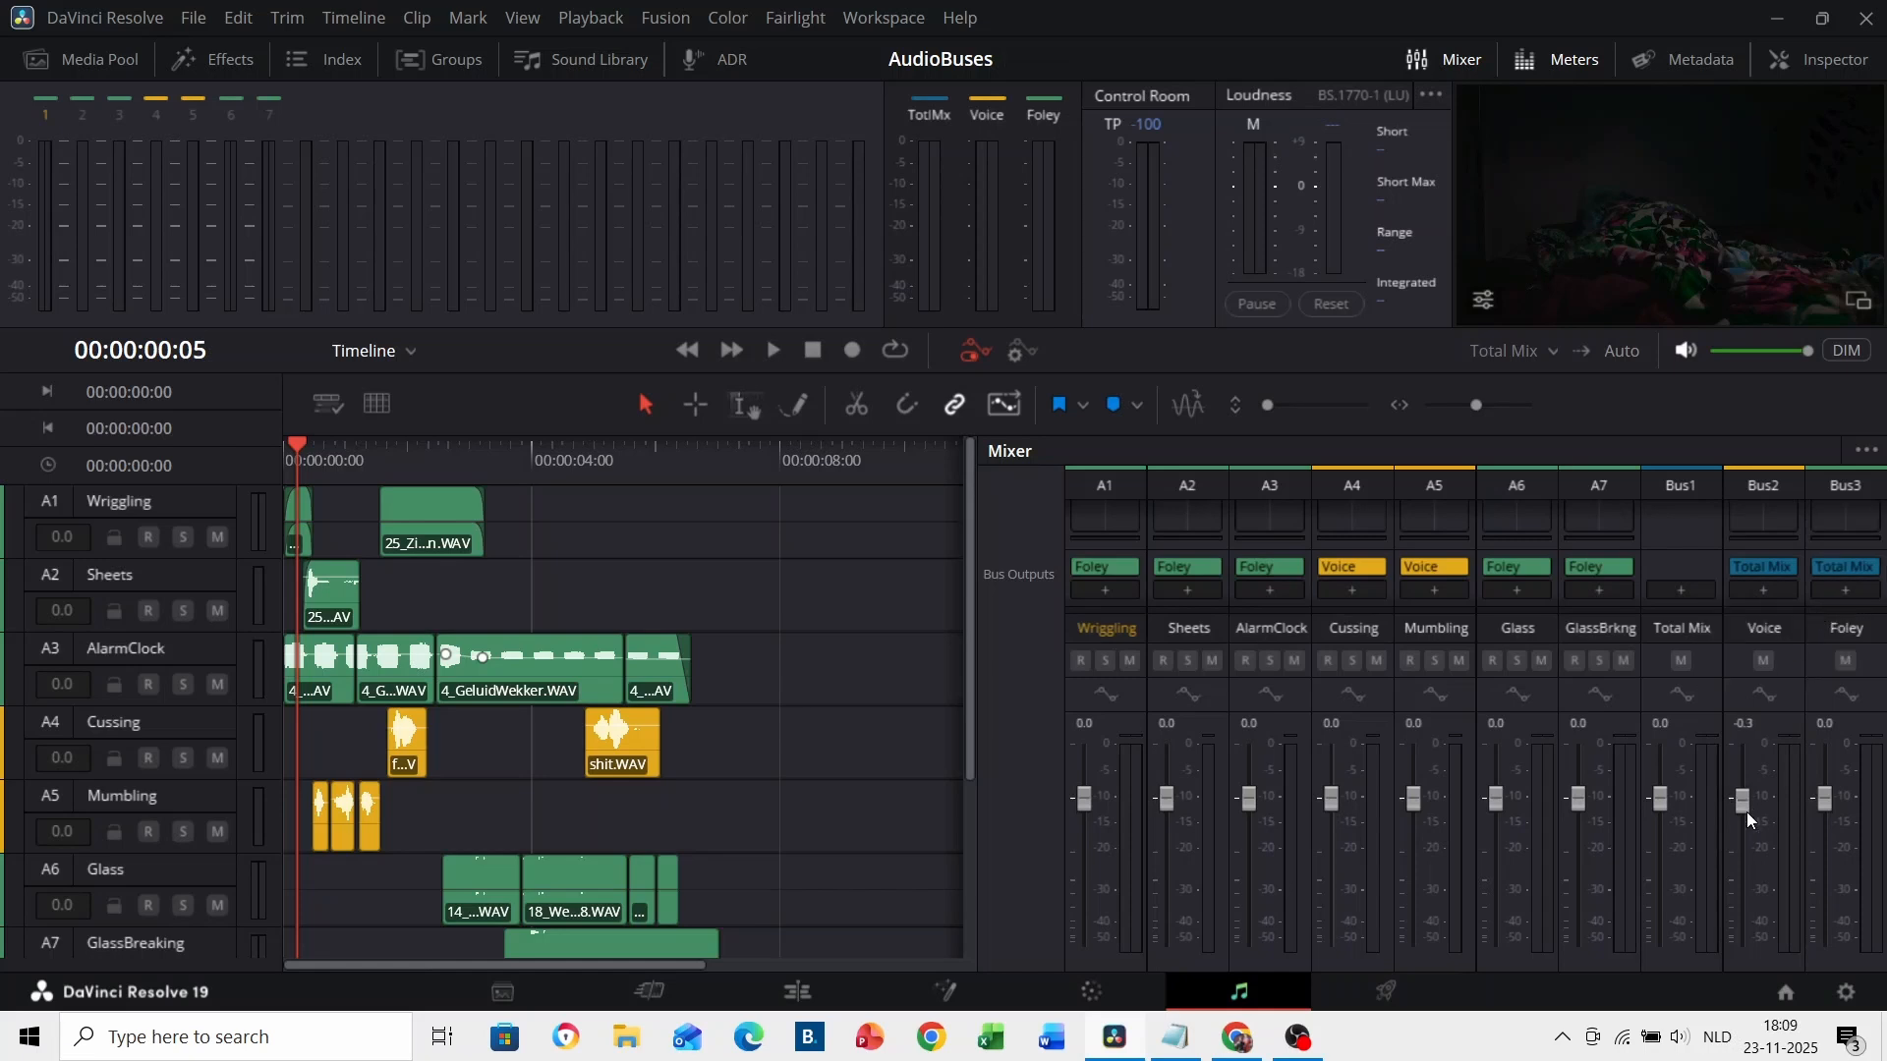
pyautogui.moveTo(1748, 858)
pyautogui.mouseDown()
pyautogui.moveTo(1749, 792)
pyautogui.moveTo(1742, 836)
pyautogui.mouseUp()
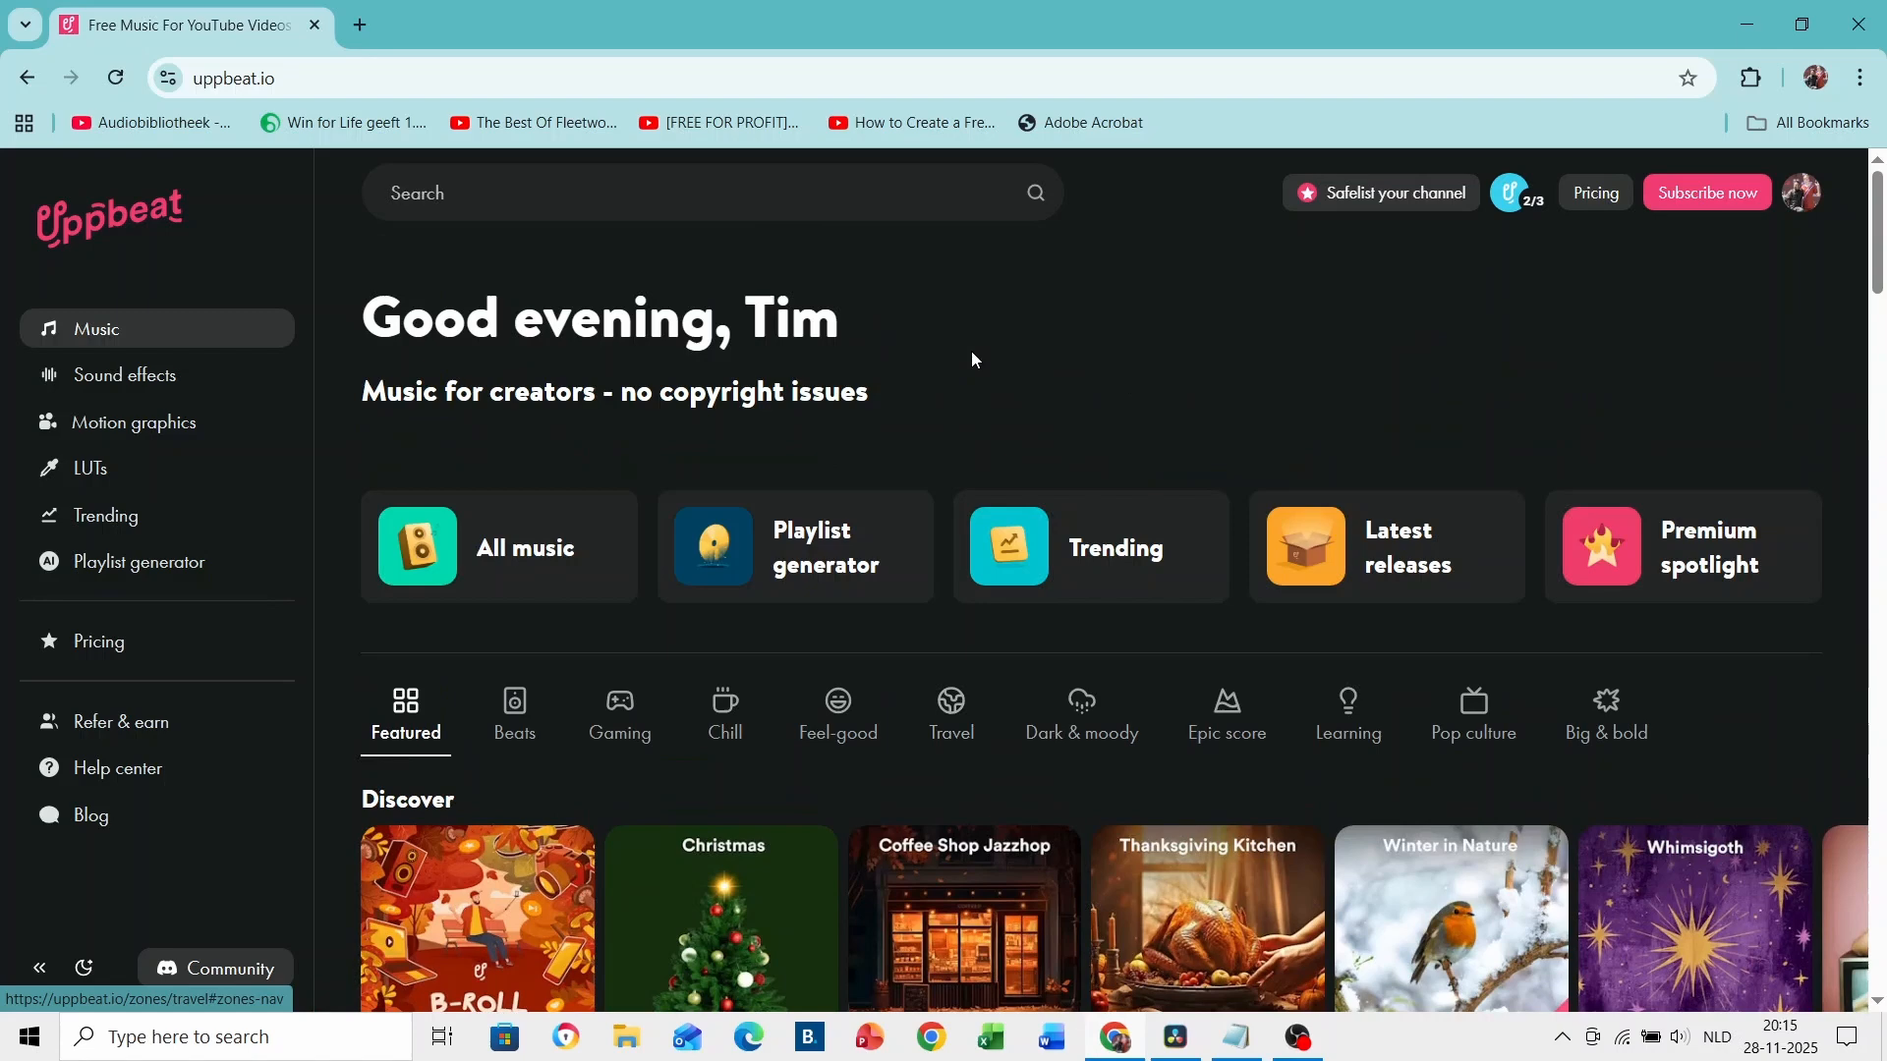
# - Browse the featured music collections on the Uppbeat website down to the All categories list
pyautogui.scroll(-3, 981, 475)
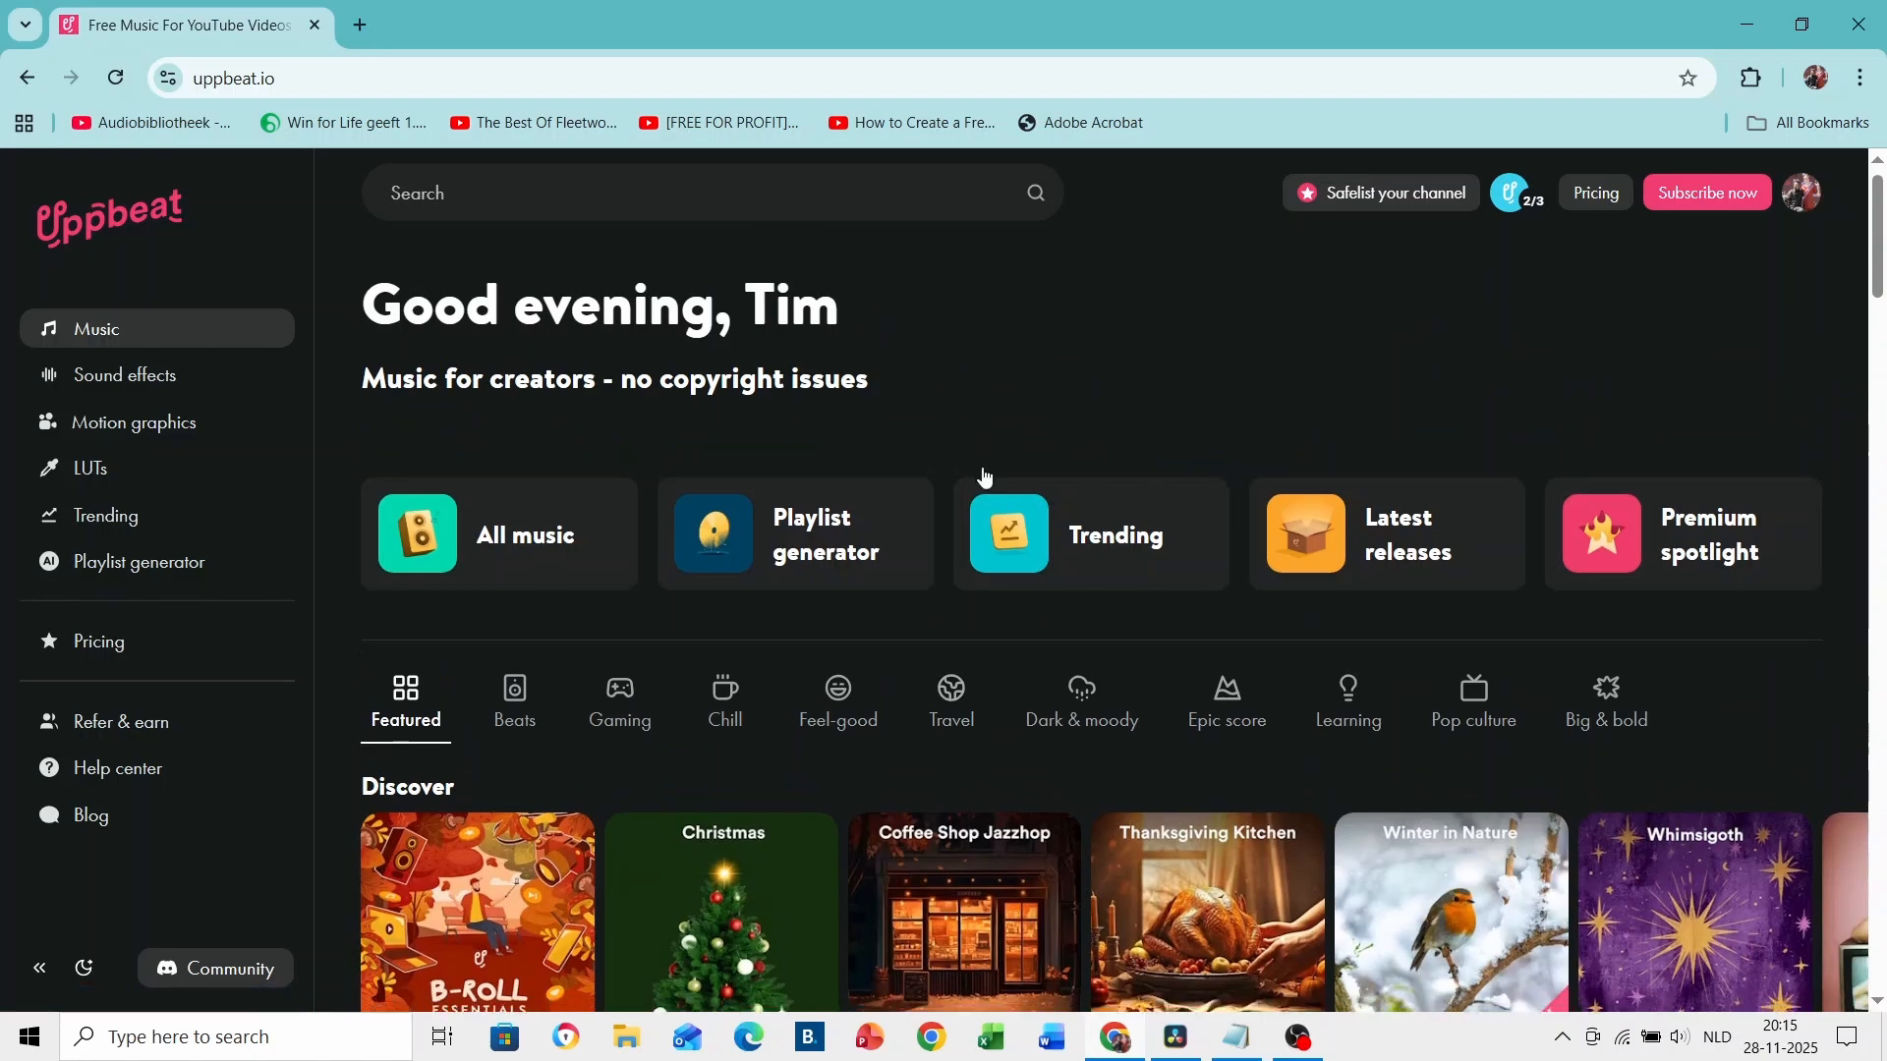
pyautogui.scroll(-10, 983, 475)
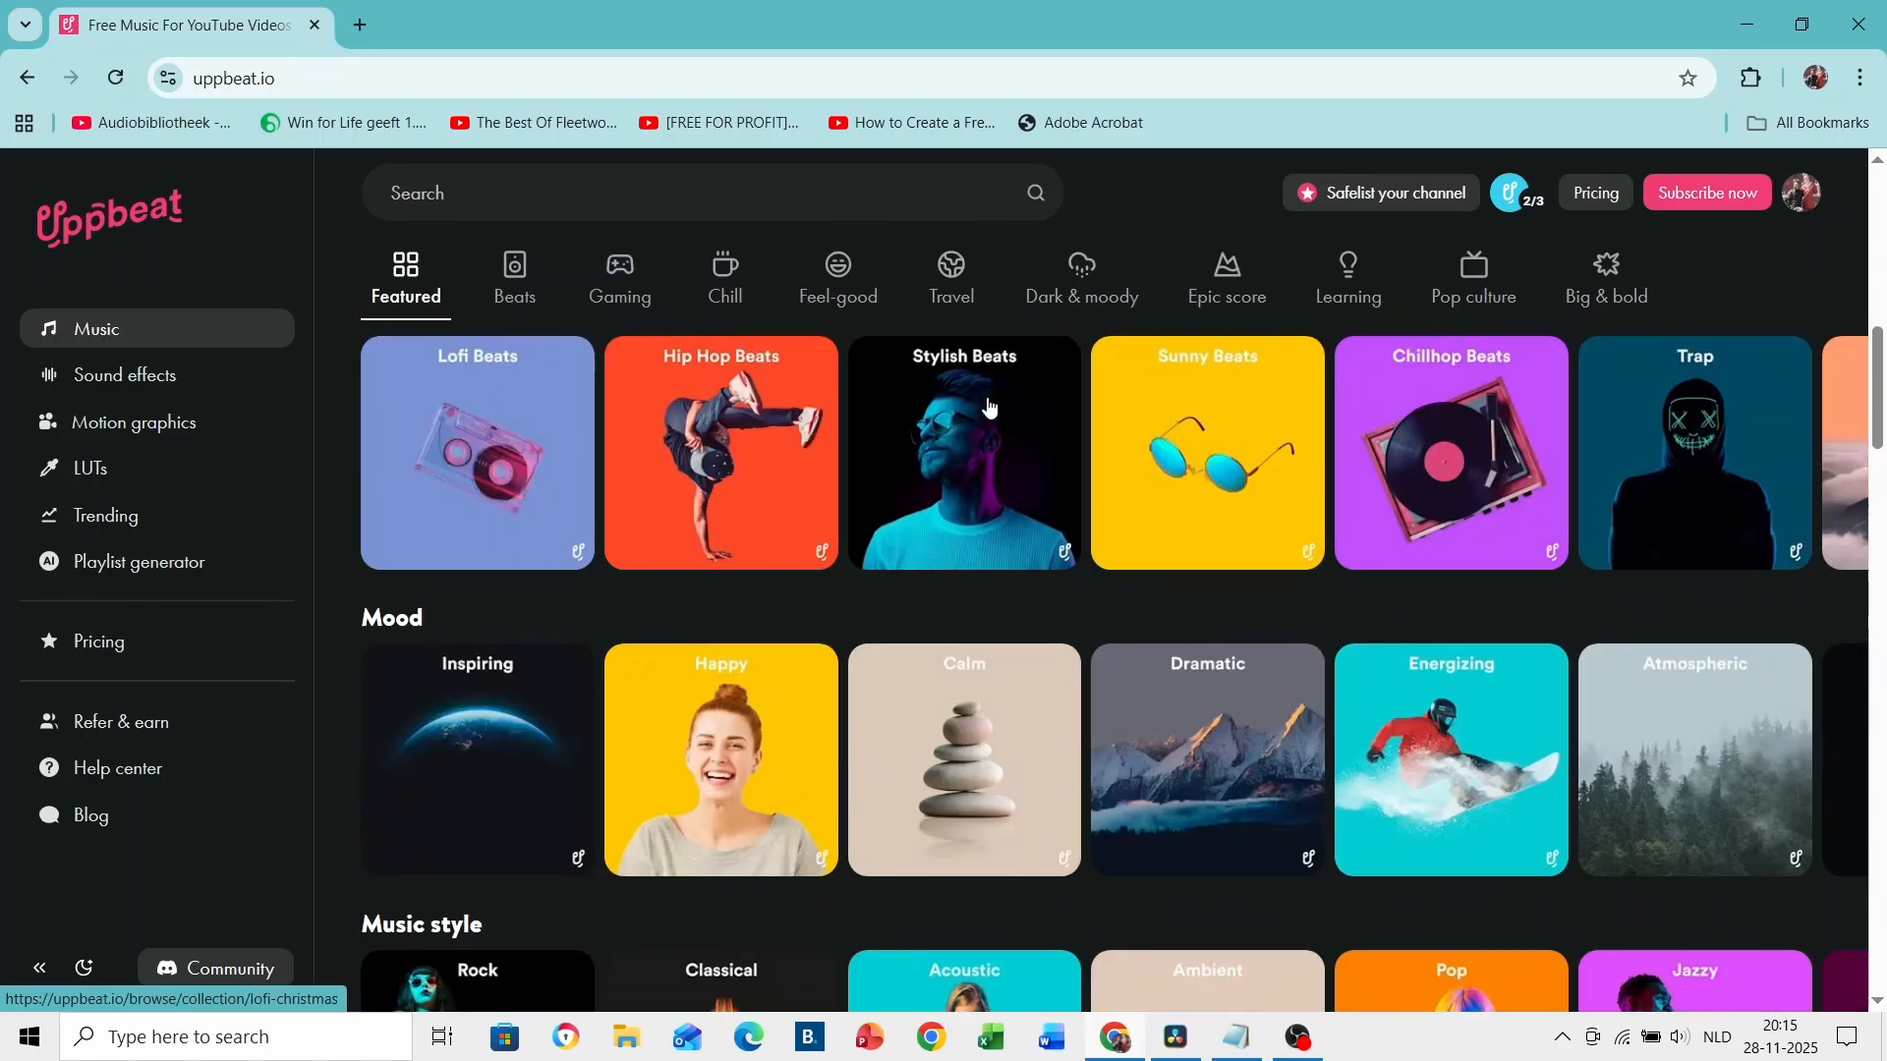
pyautogui.scroll(-15, 987, 404)
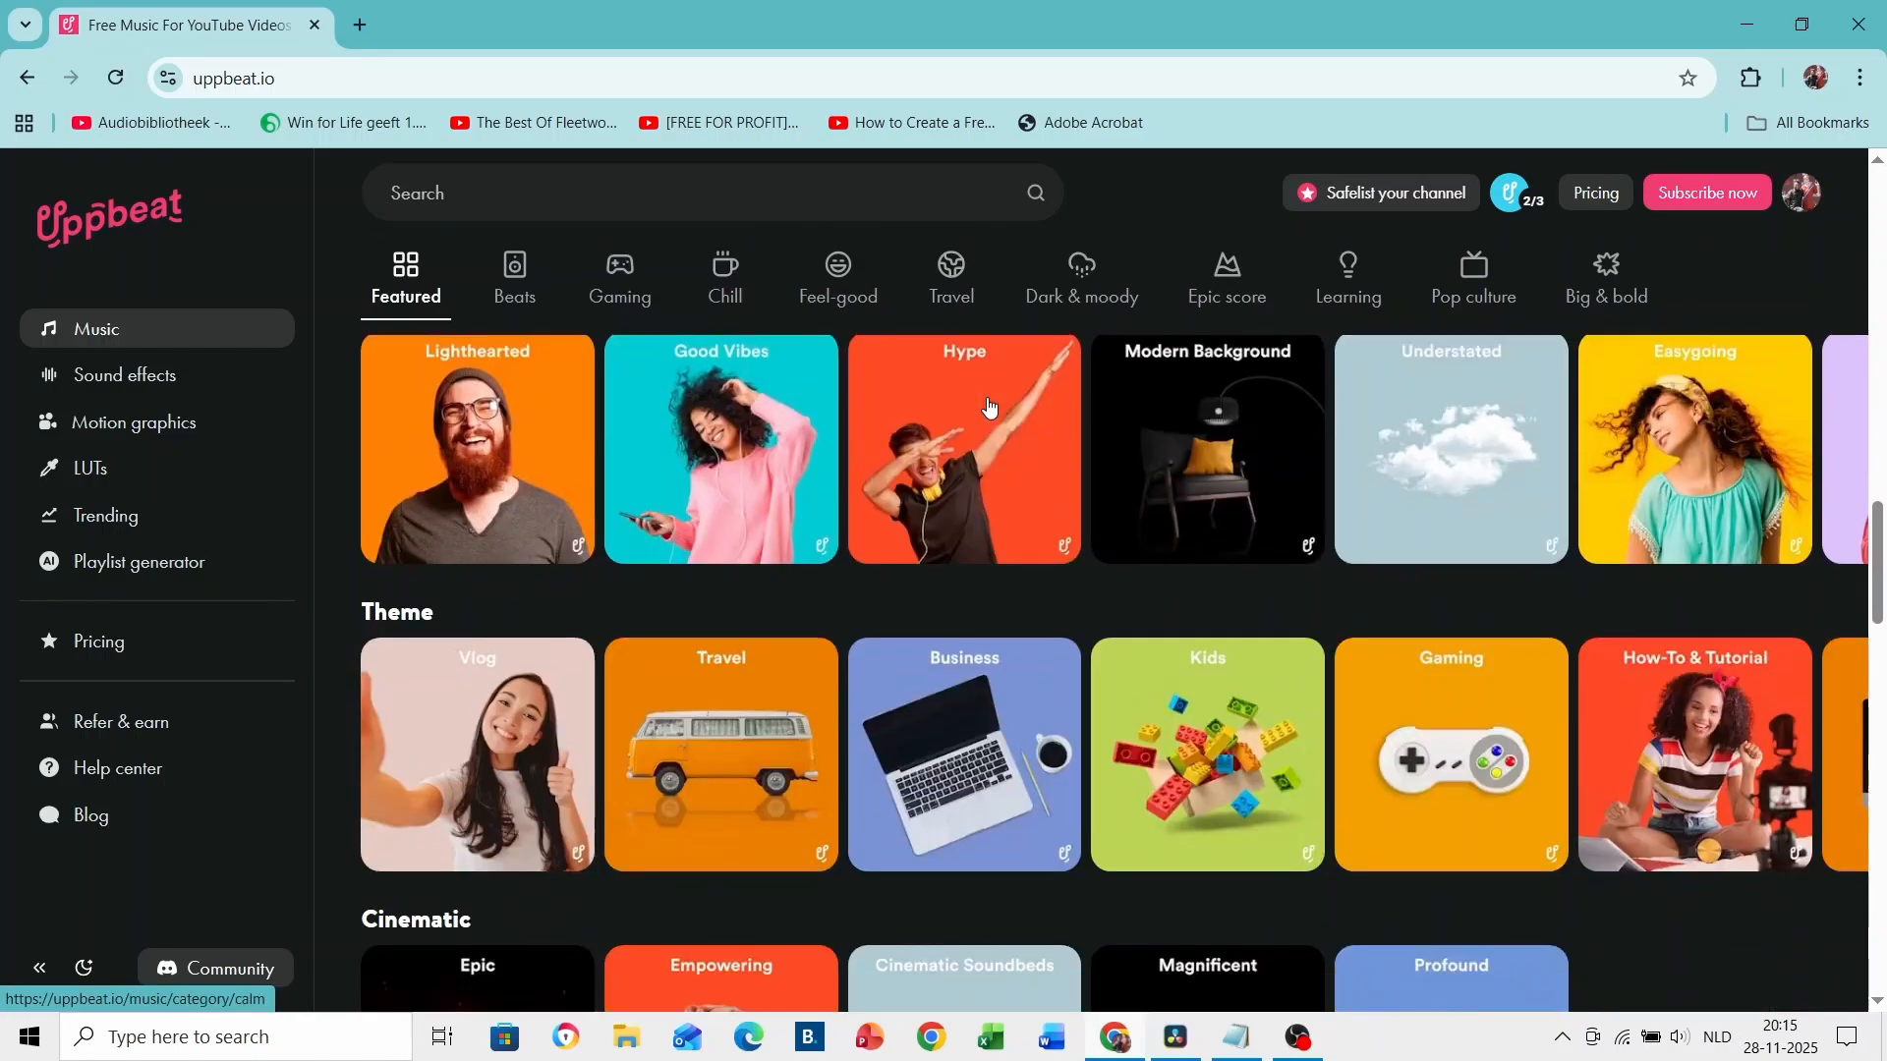
pyautogui.scroll(-12, 989, 404)
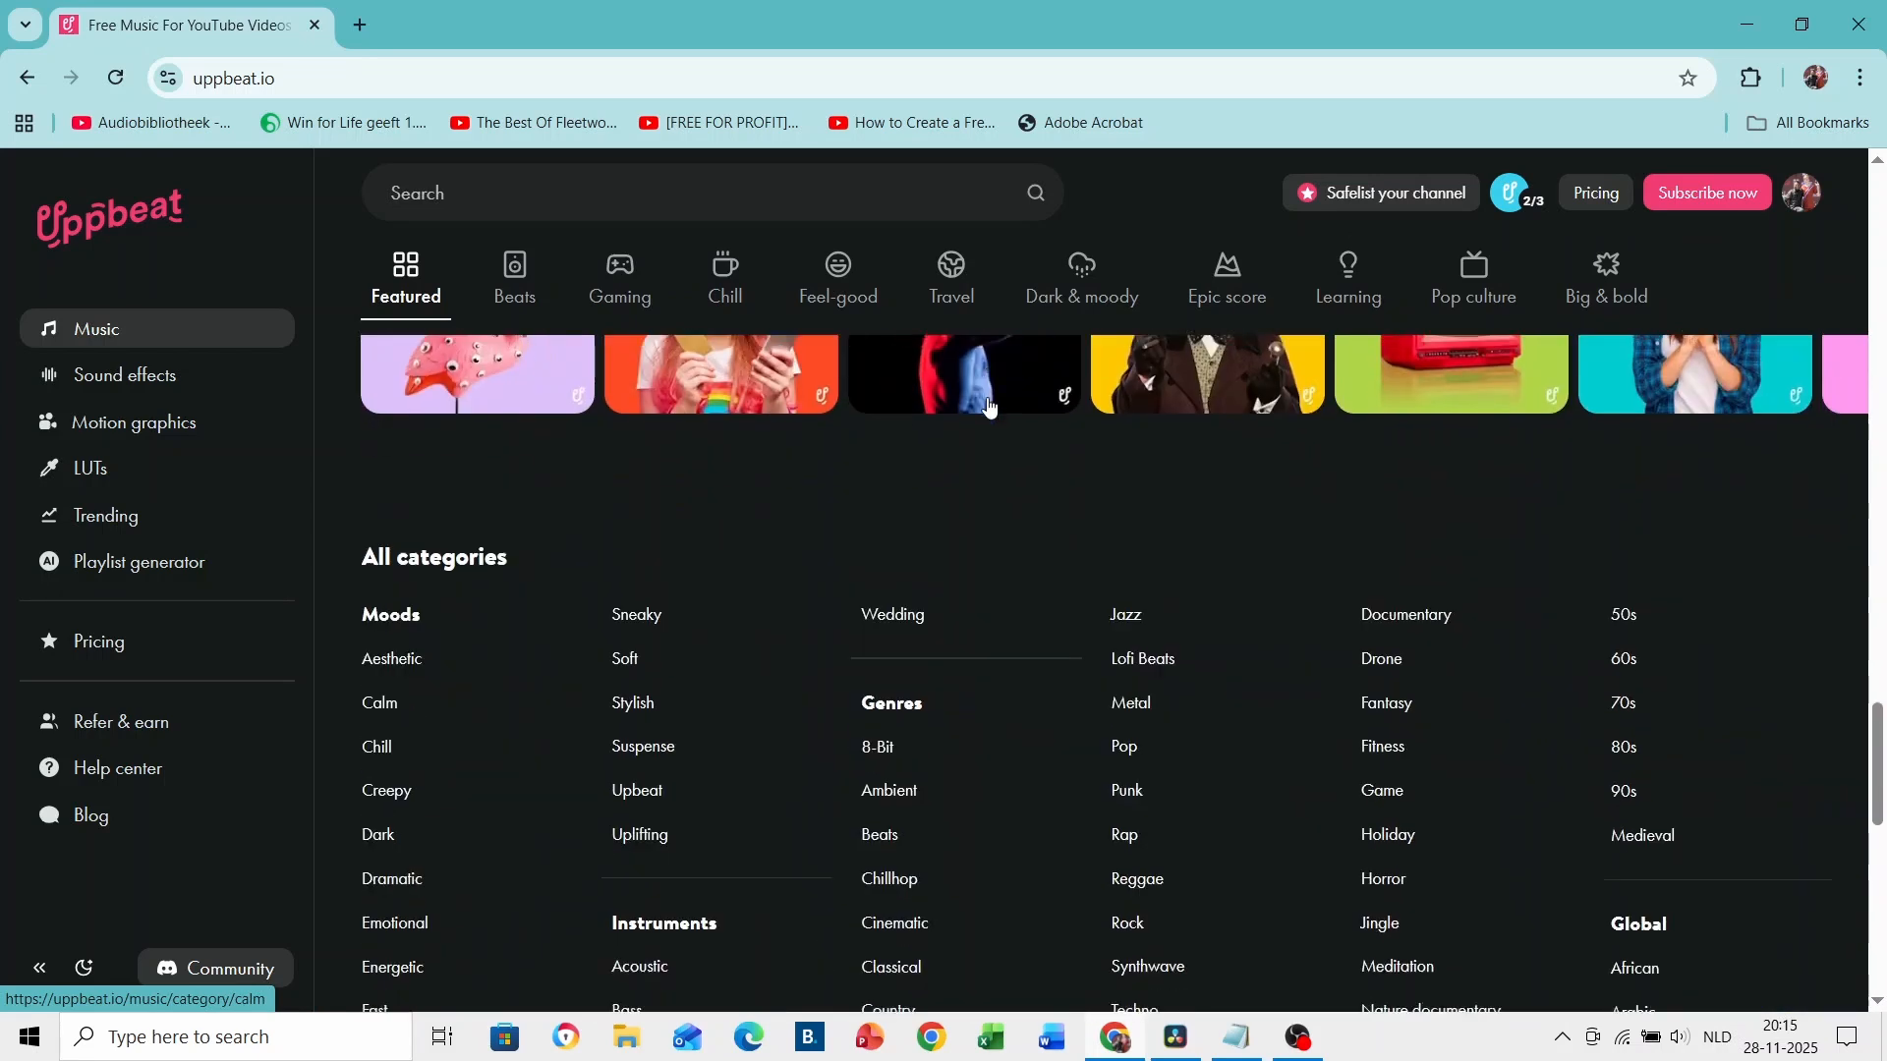
pyautogui.scroll(-3, 989, 404)
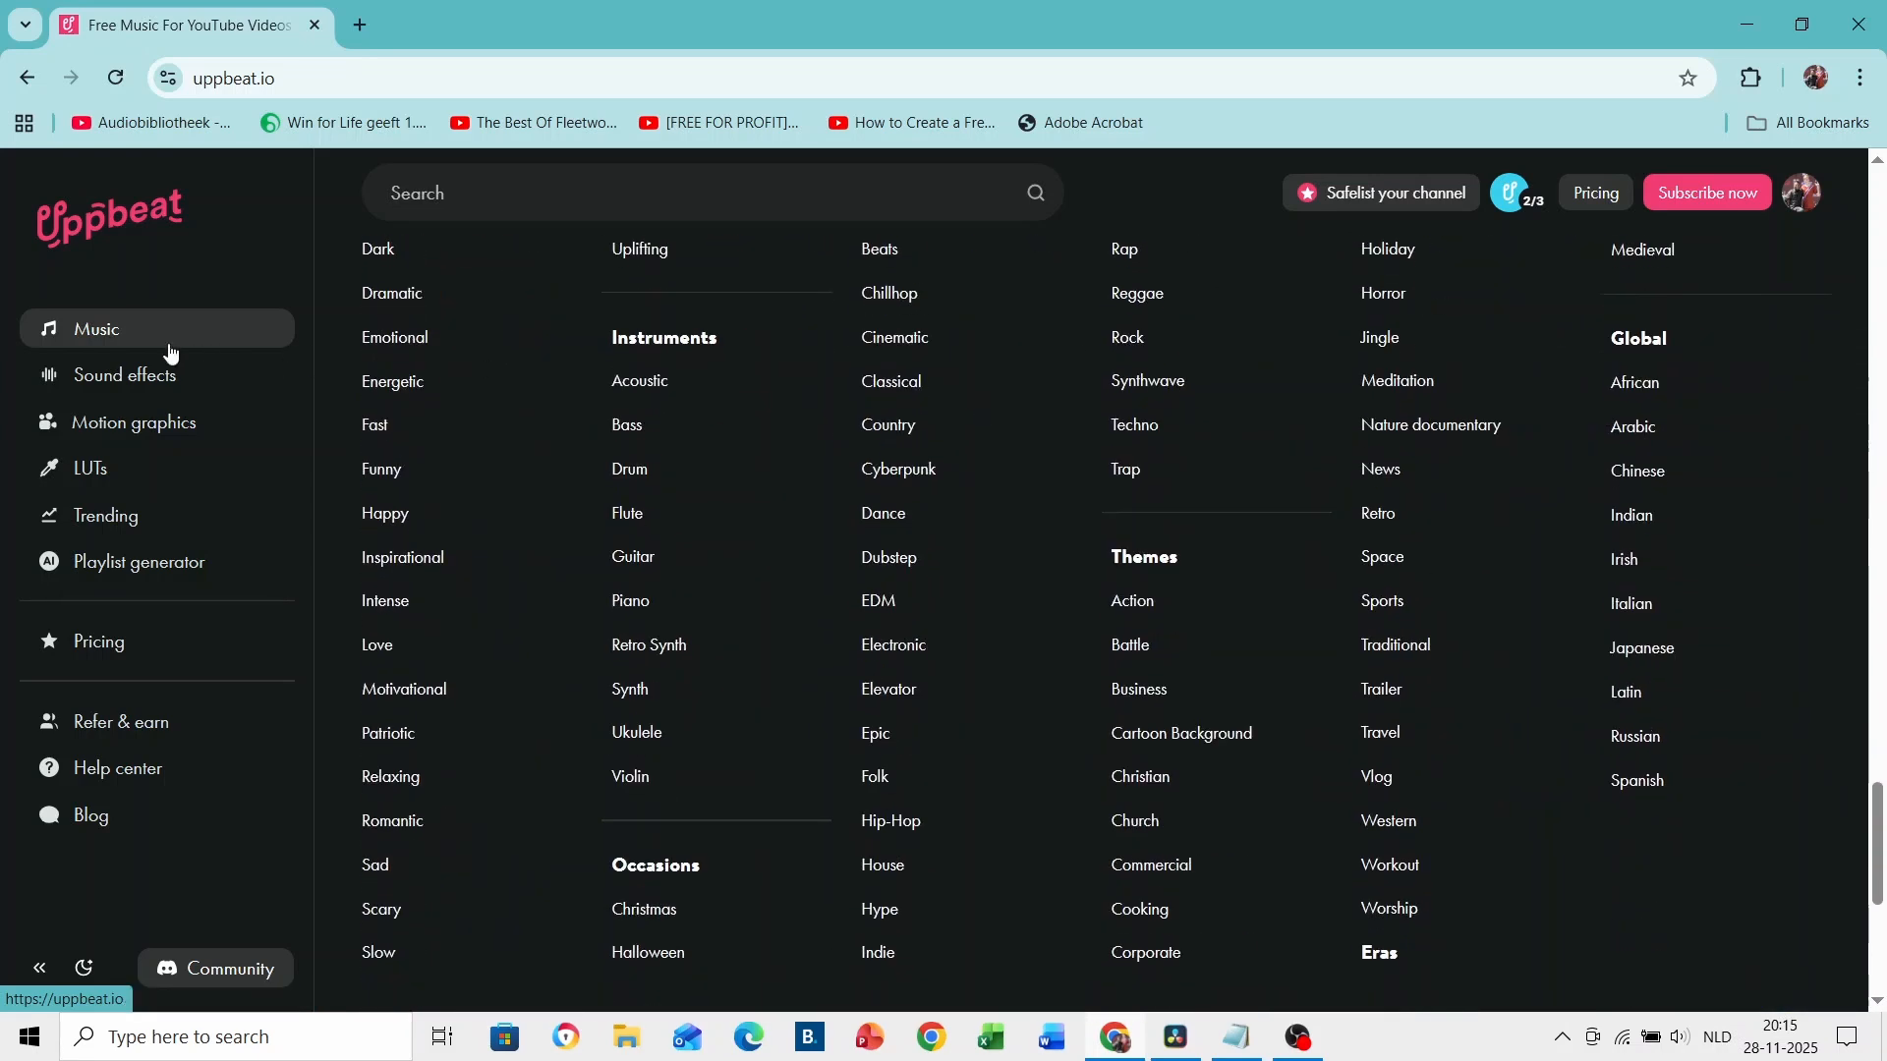
# - Visit Uppbeat's Sound effects, Motion graphics and LUTs libraries and look through the available LUTs
pyautogui.click(187, 385)
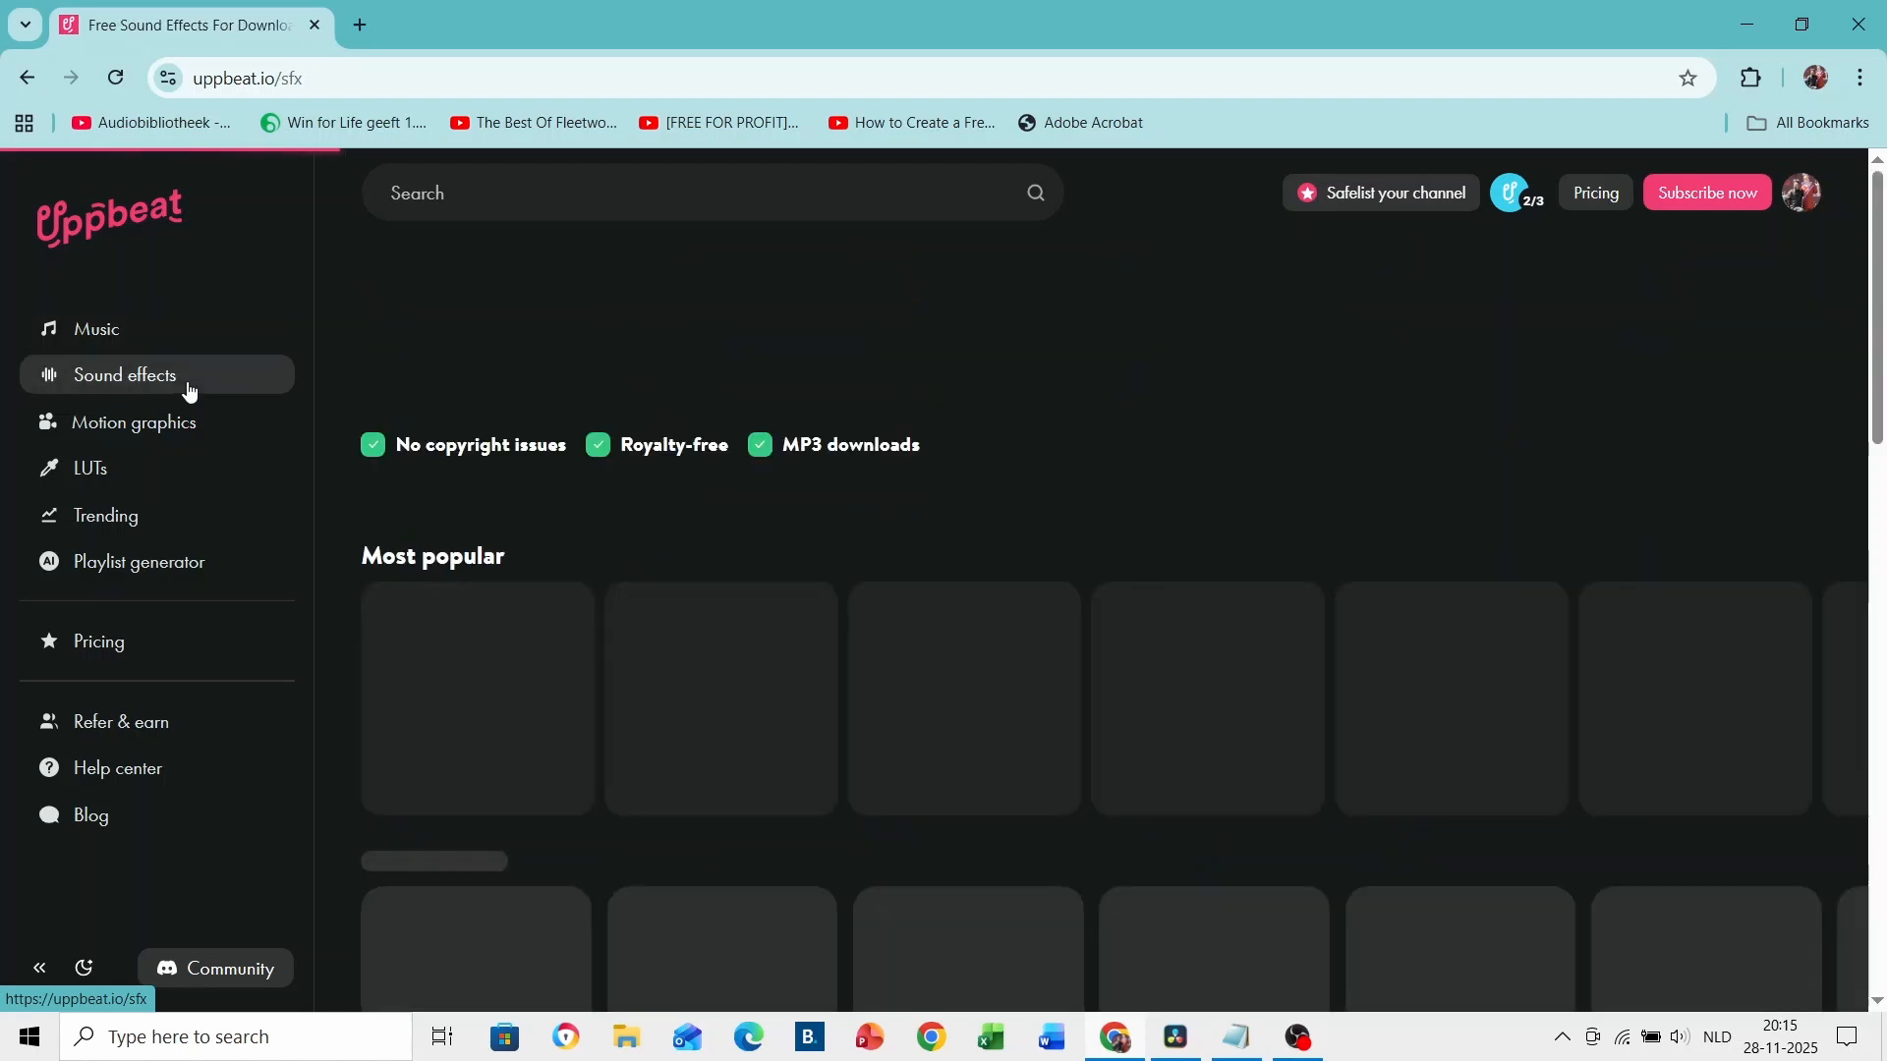
pyautogui.click(199, 430)
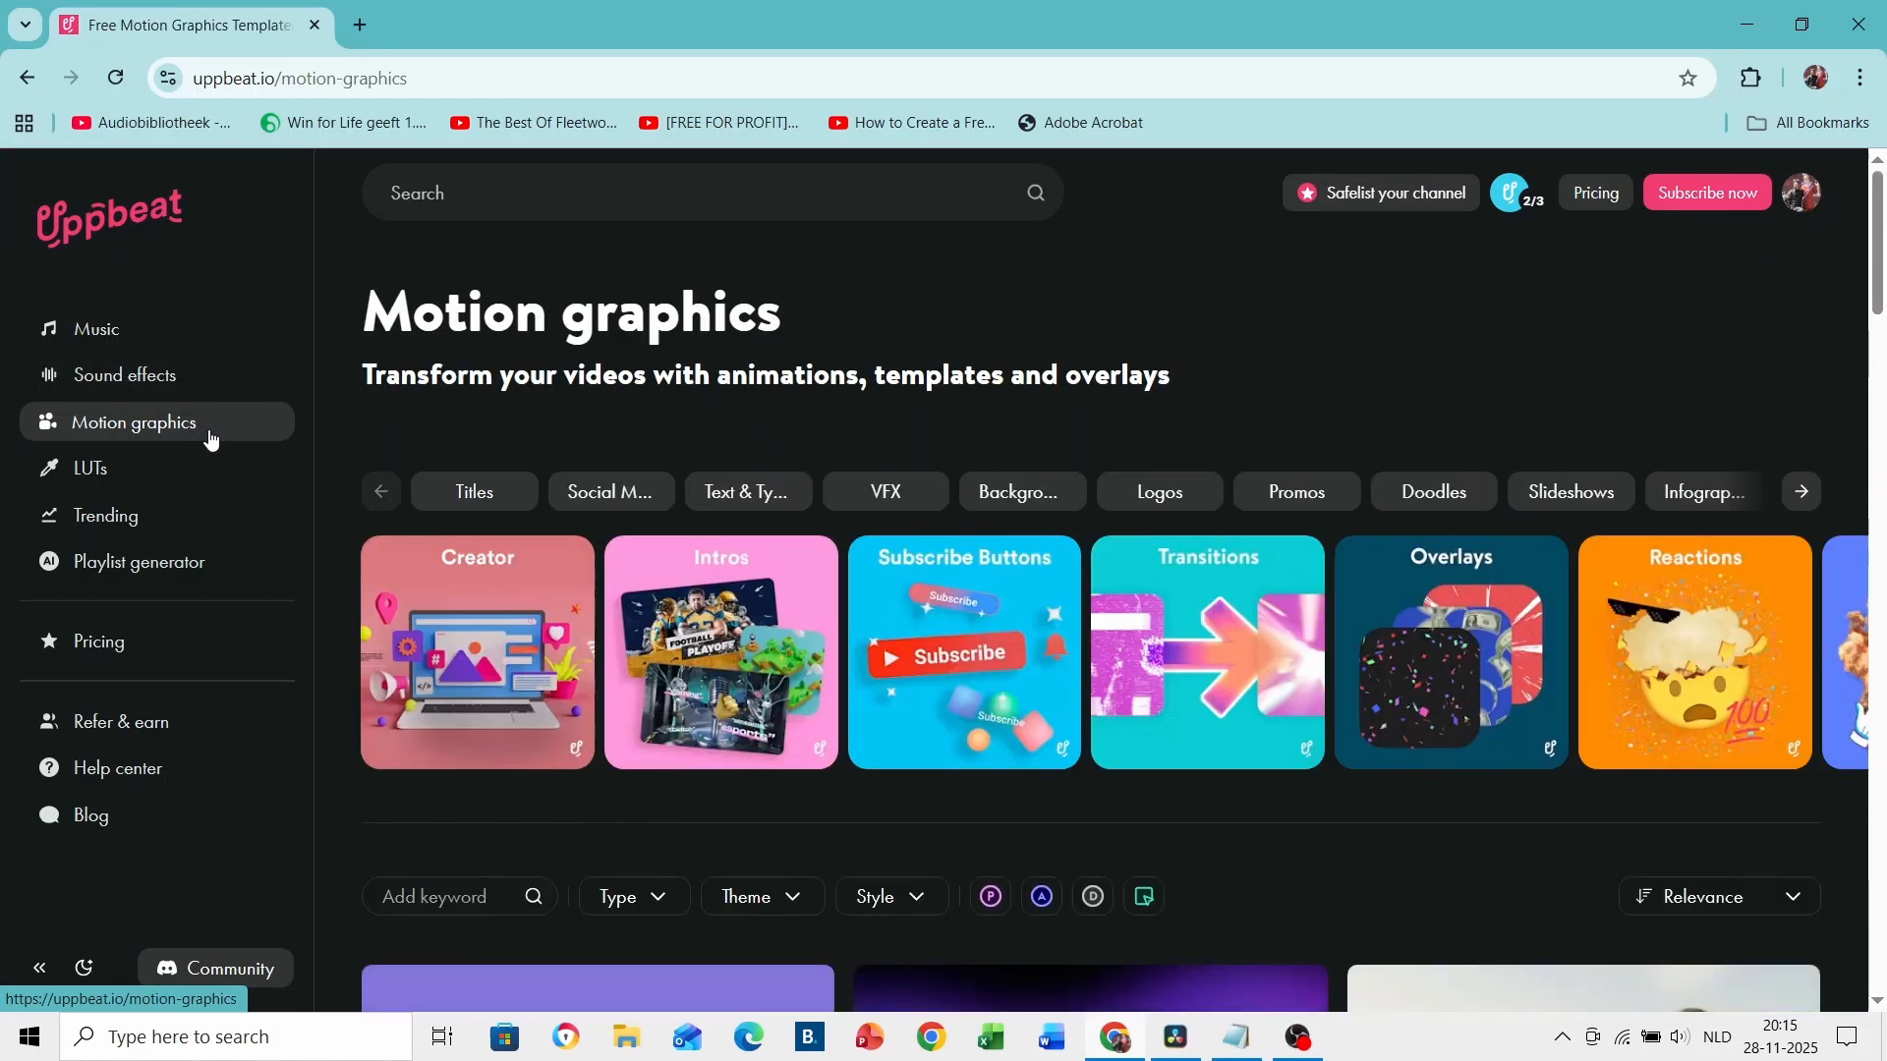
pyautogui.click(157, 479)
pyautogui.scroll(-5, 958, 447)
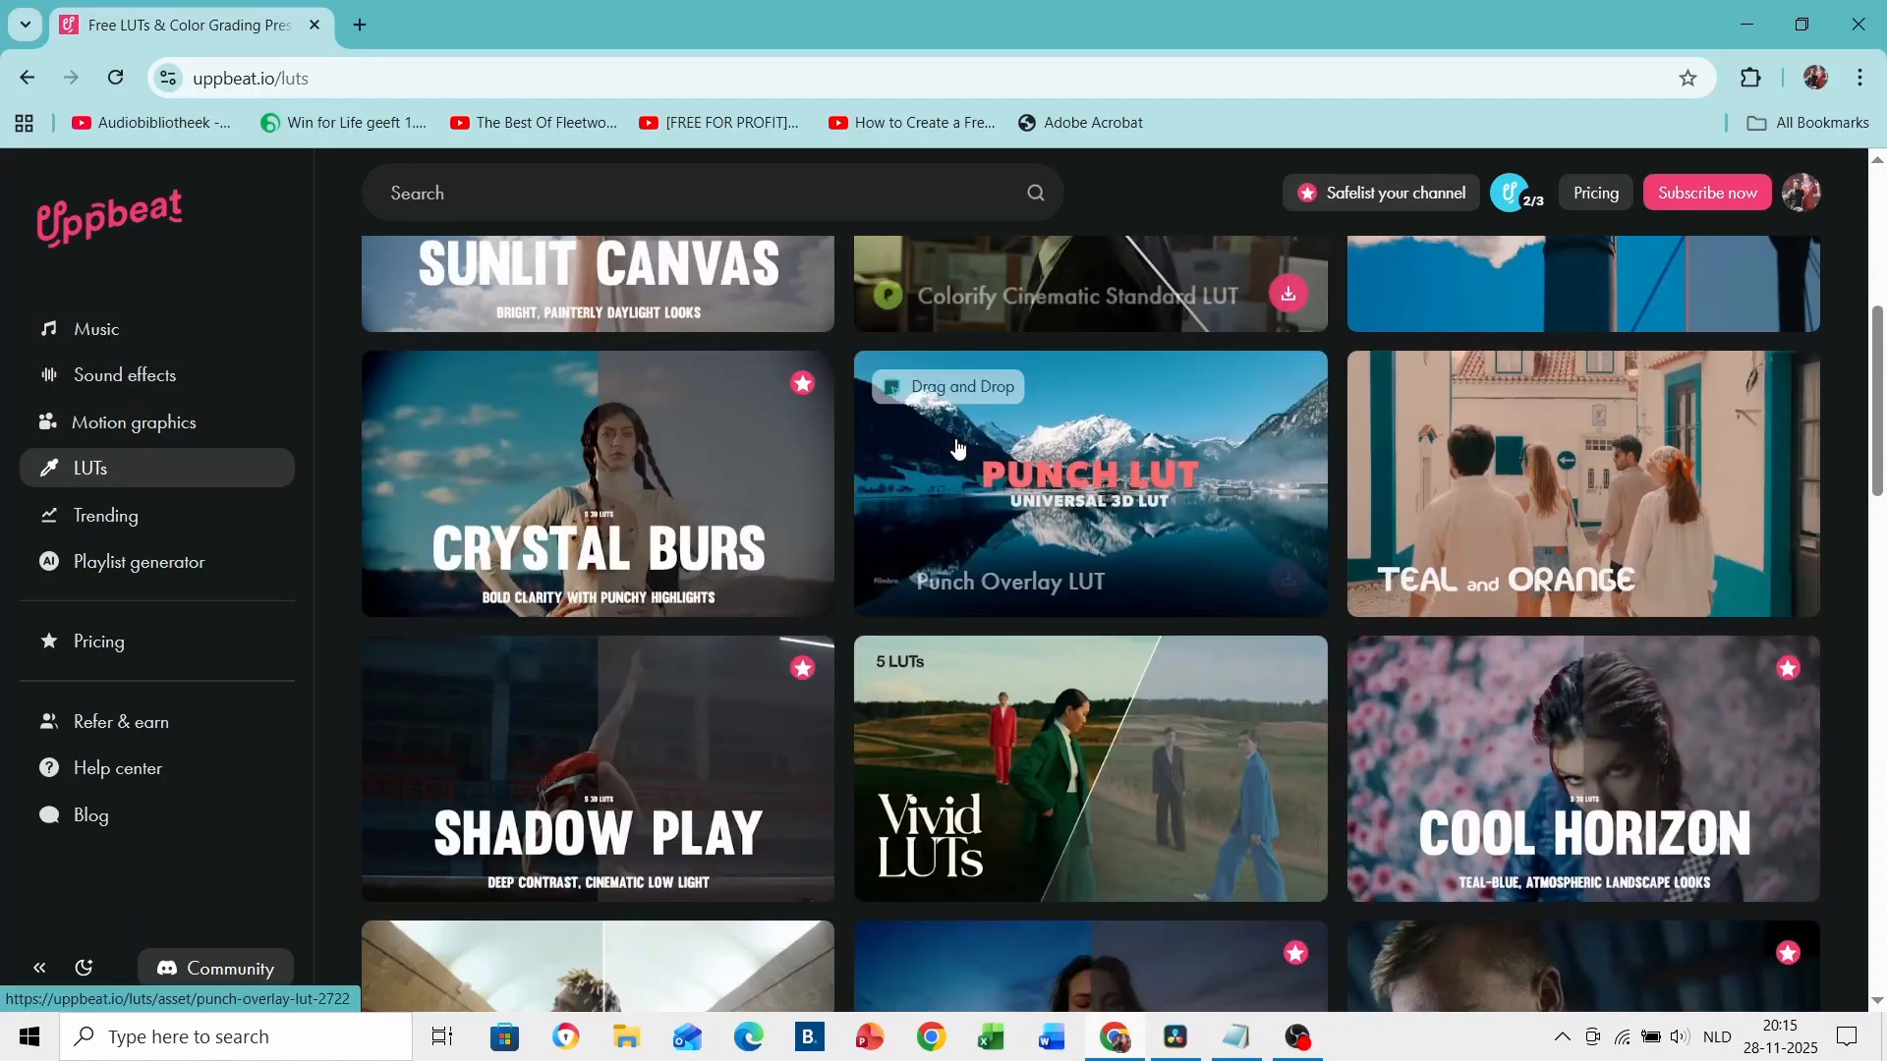
pyautogui.scroll(5, 958, 450)
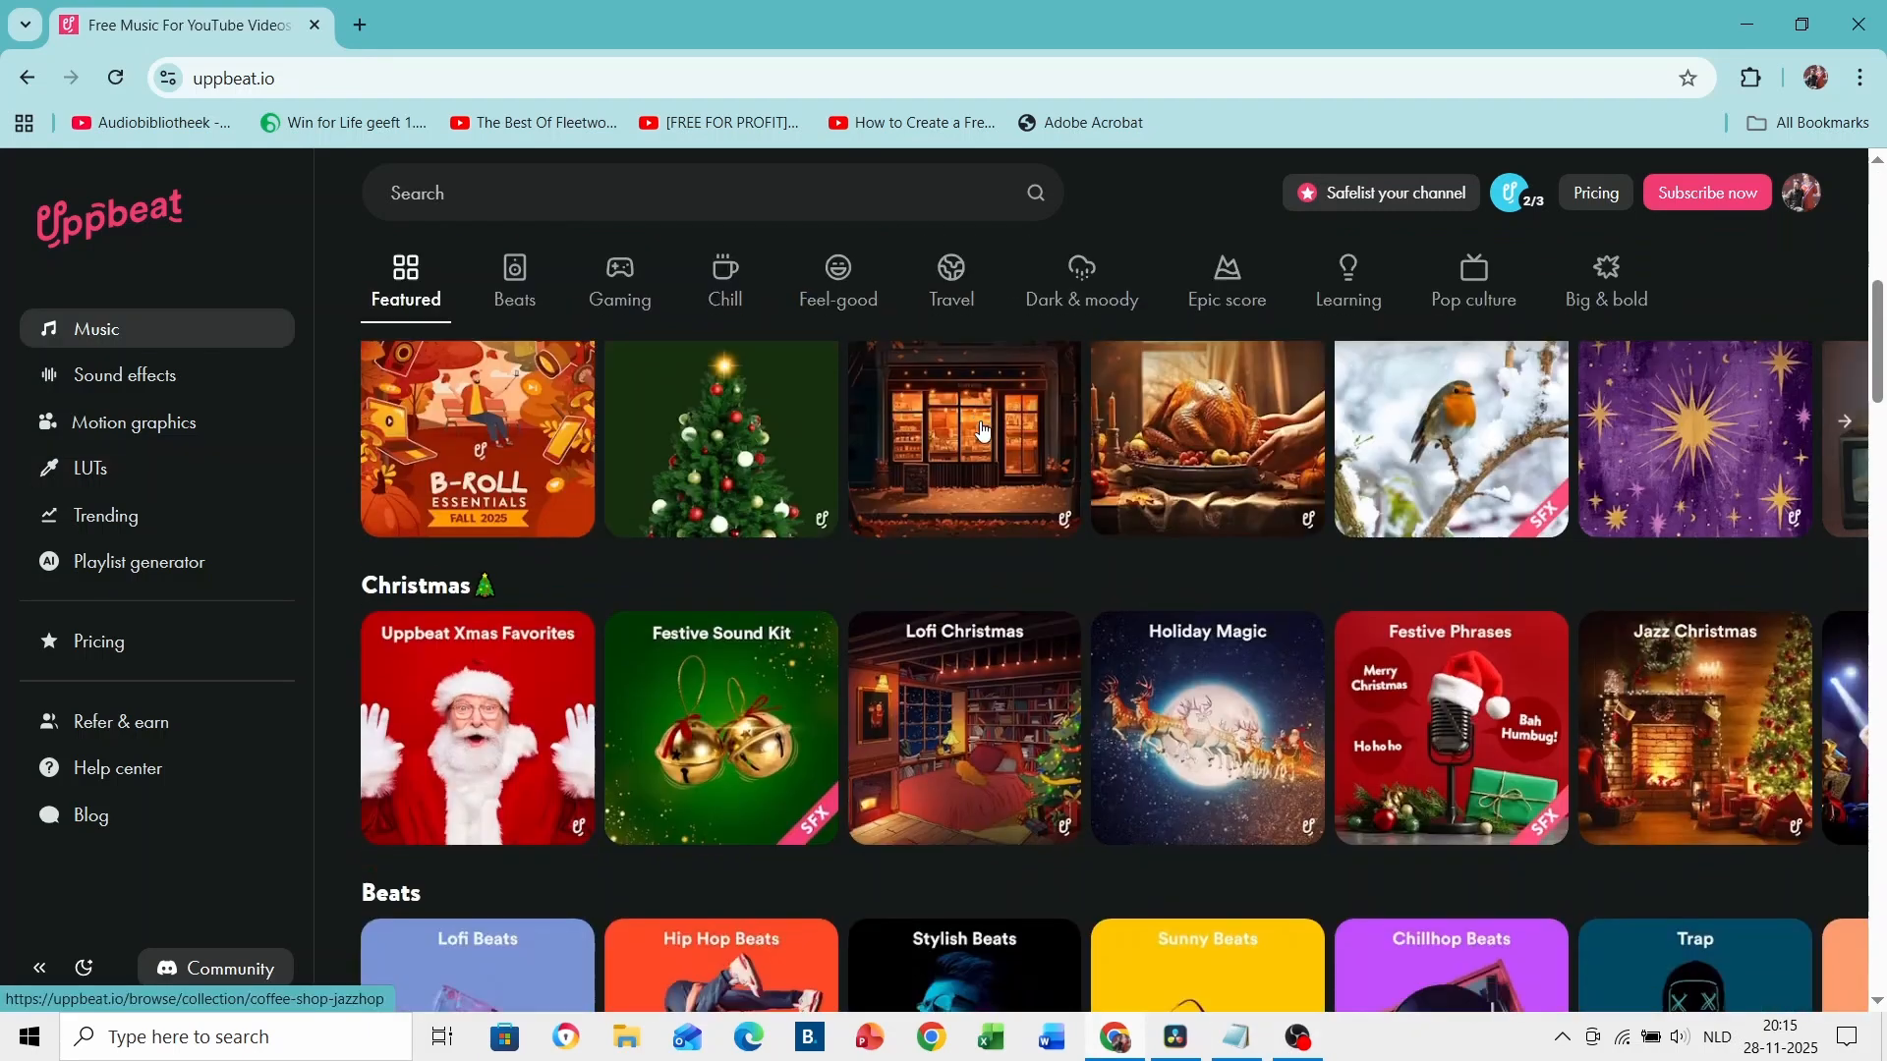
# - Look through the music collections by mood, background vibe and theme, and examine Uppbeat's yearly pricing plans
pyautogui.scroll(-6, 989, 408)
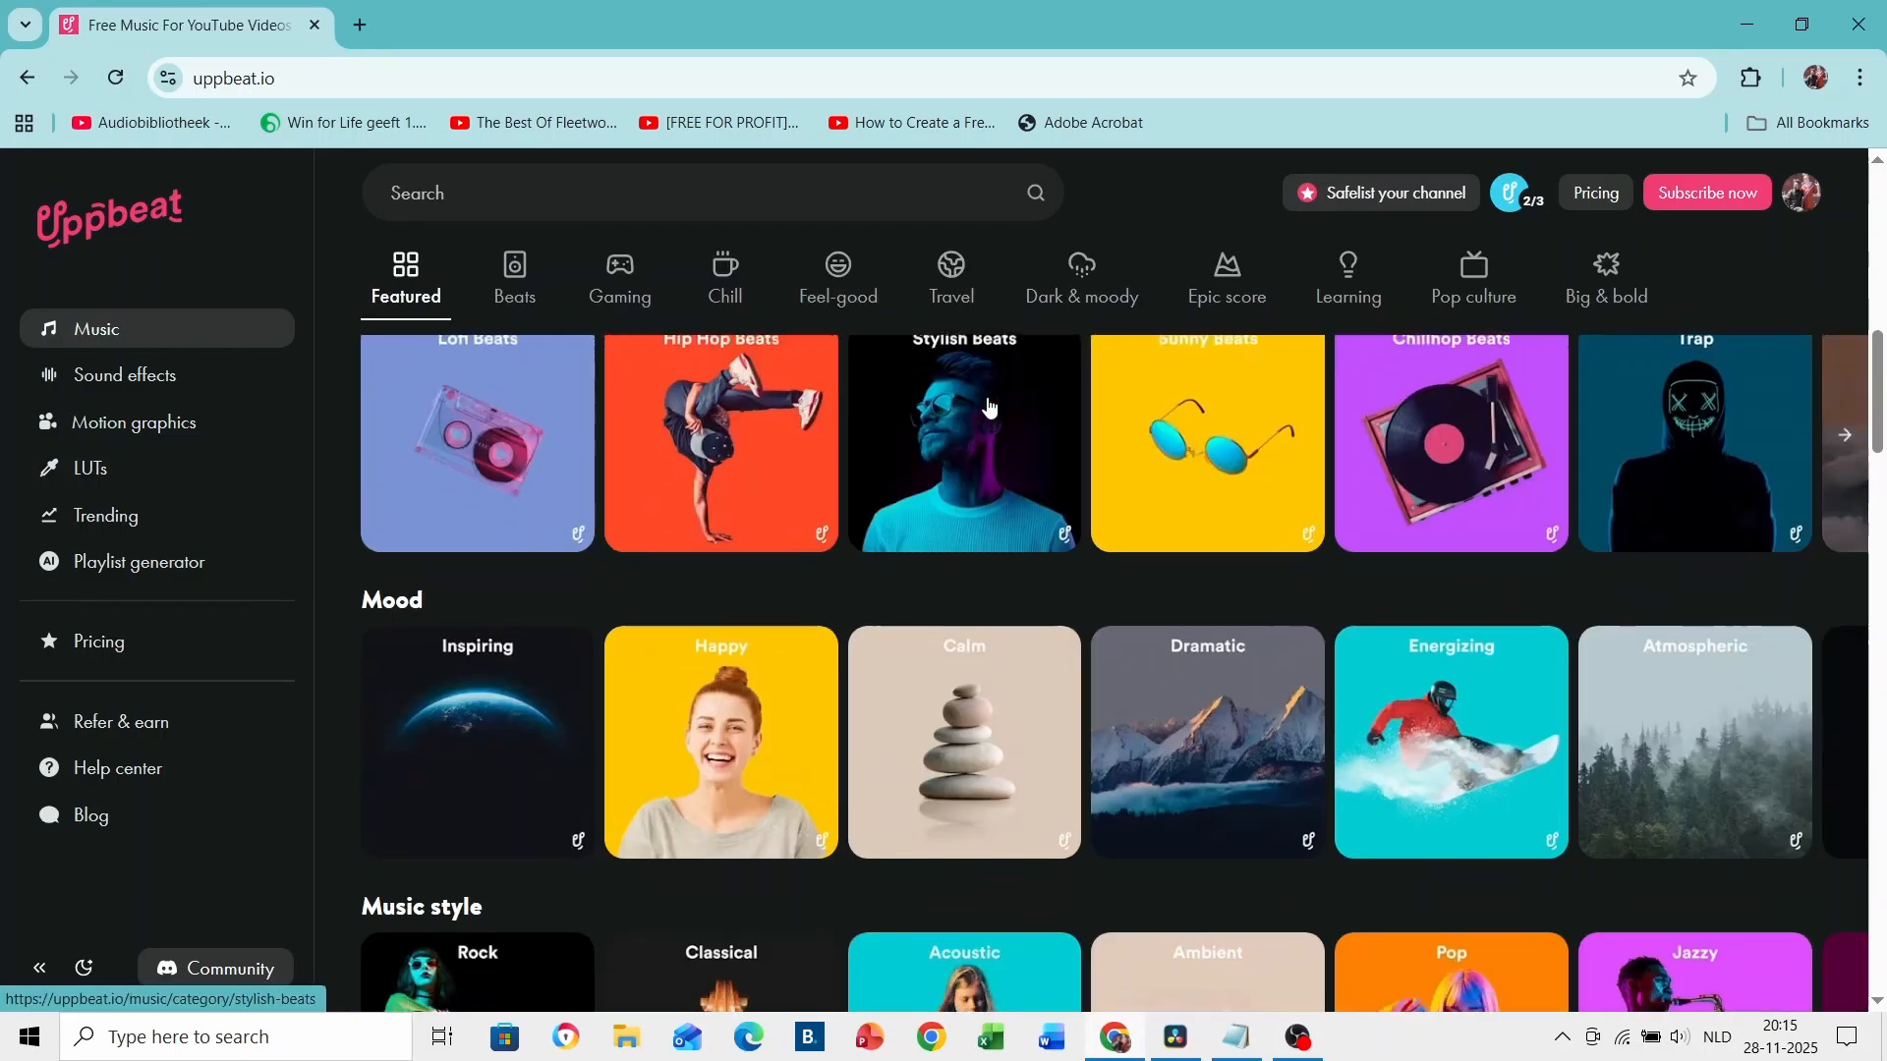
pyautogui.scroll(-12, 990, 406)
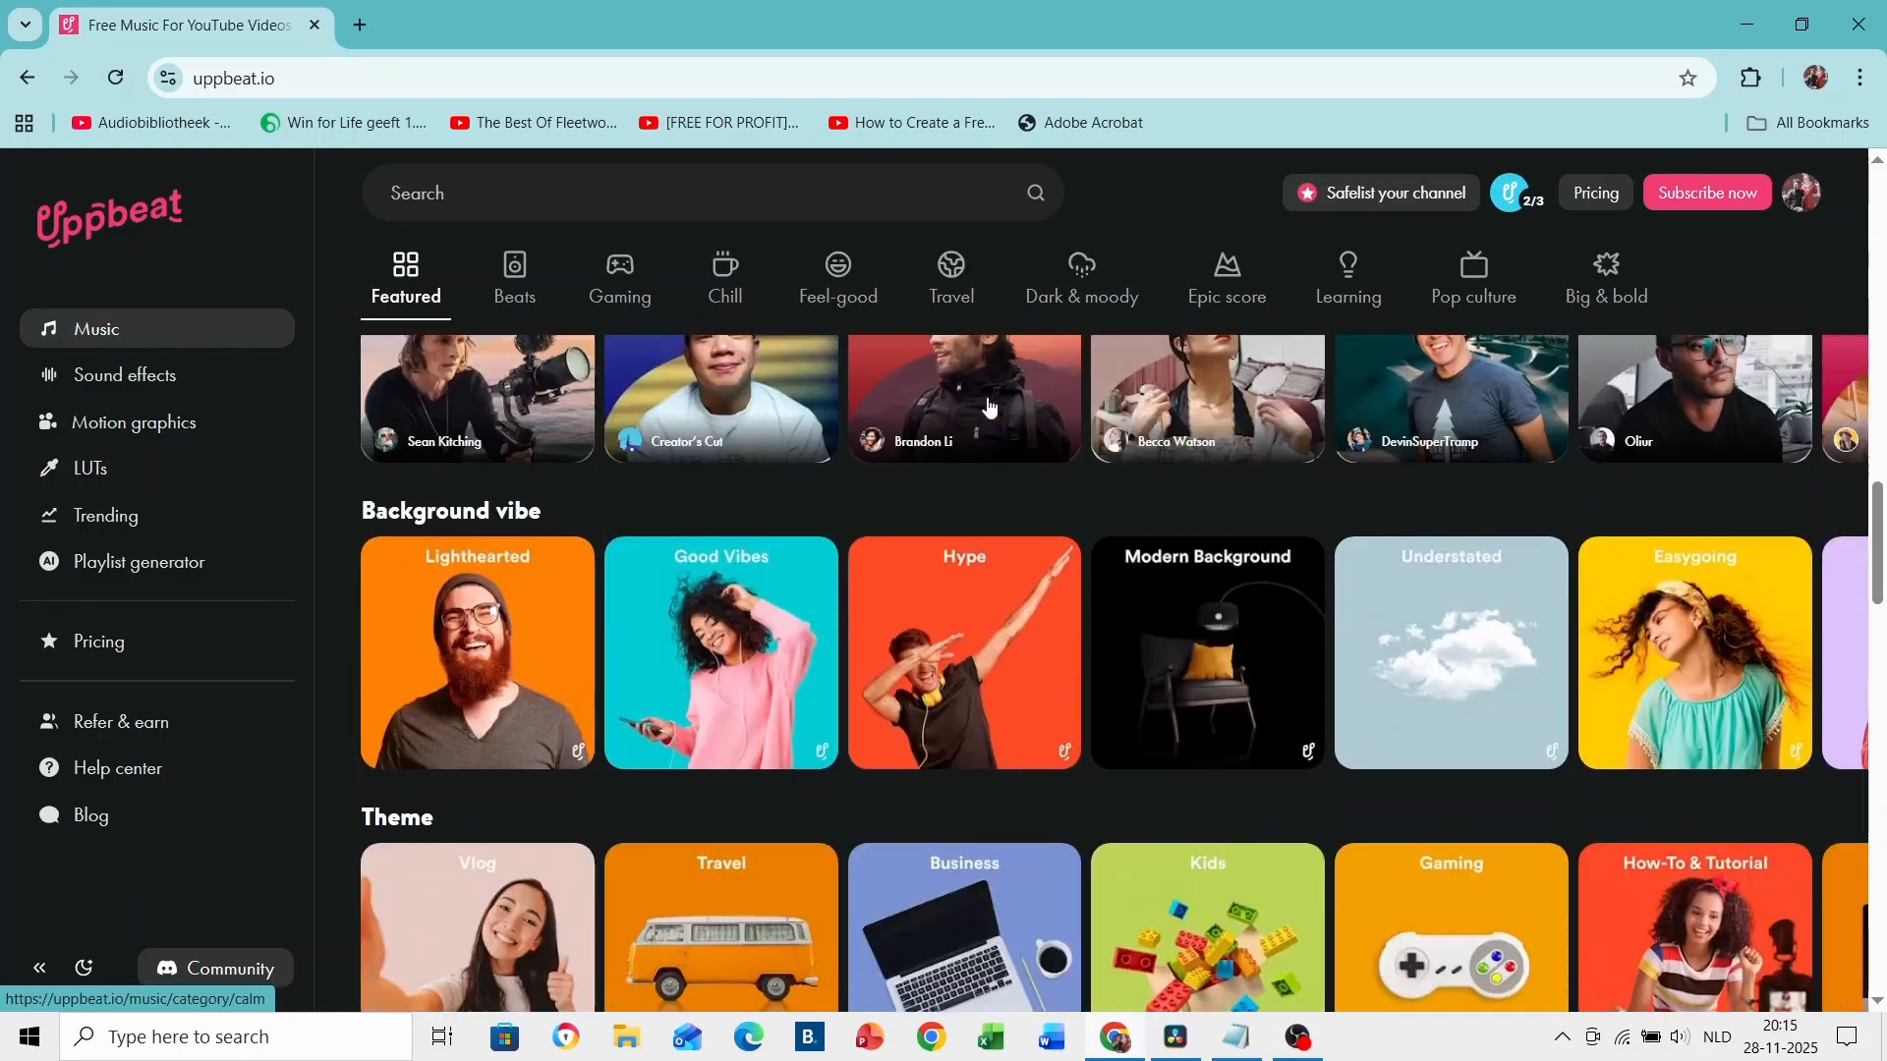
pyautogui.scroll(-4, 990, 405)
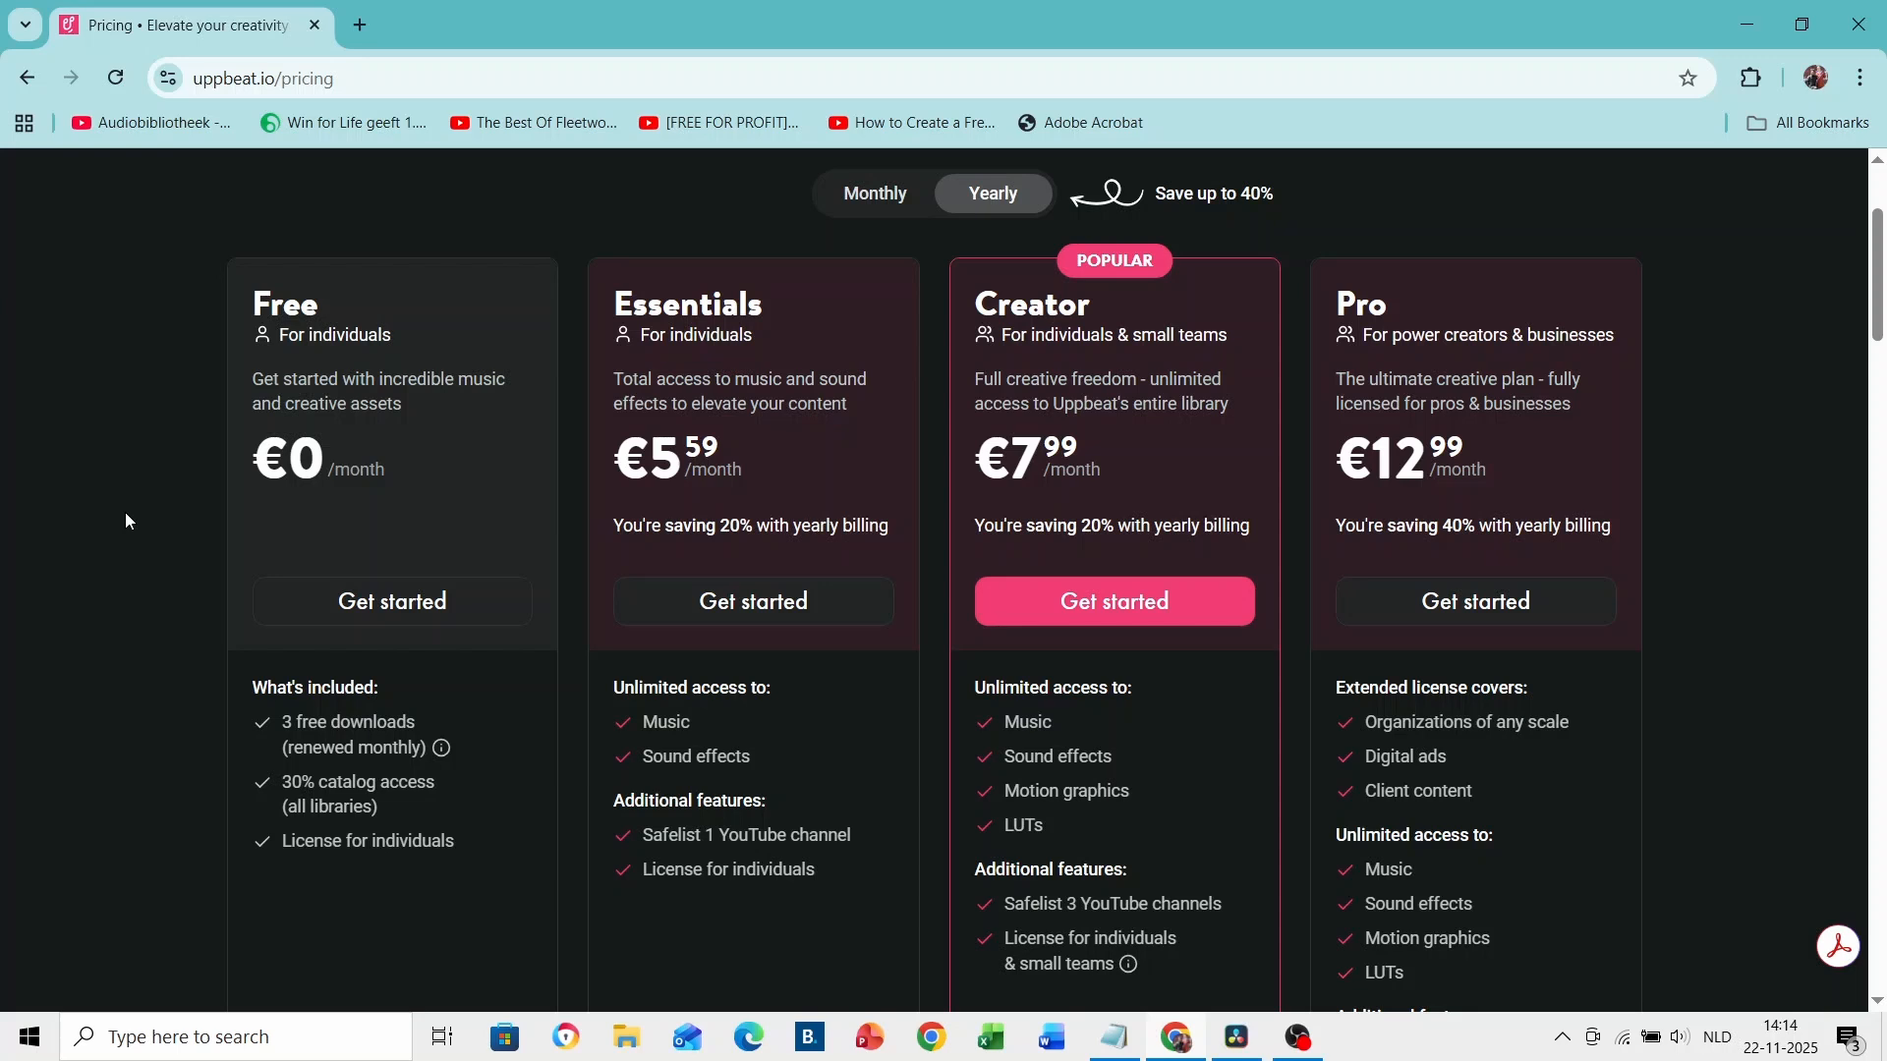
# - Examine the Free plan's download allowance and compare the plans' features and their monthly and yearly pricing
pyautogui.moveTo(281, 715); pyautogui.dragTo(477, 744)
pyautogui.moveTo(442, 744)
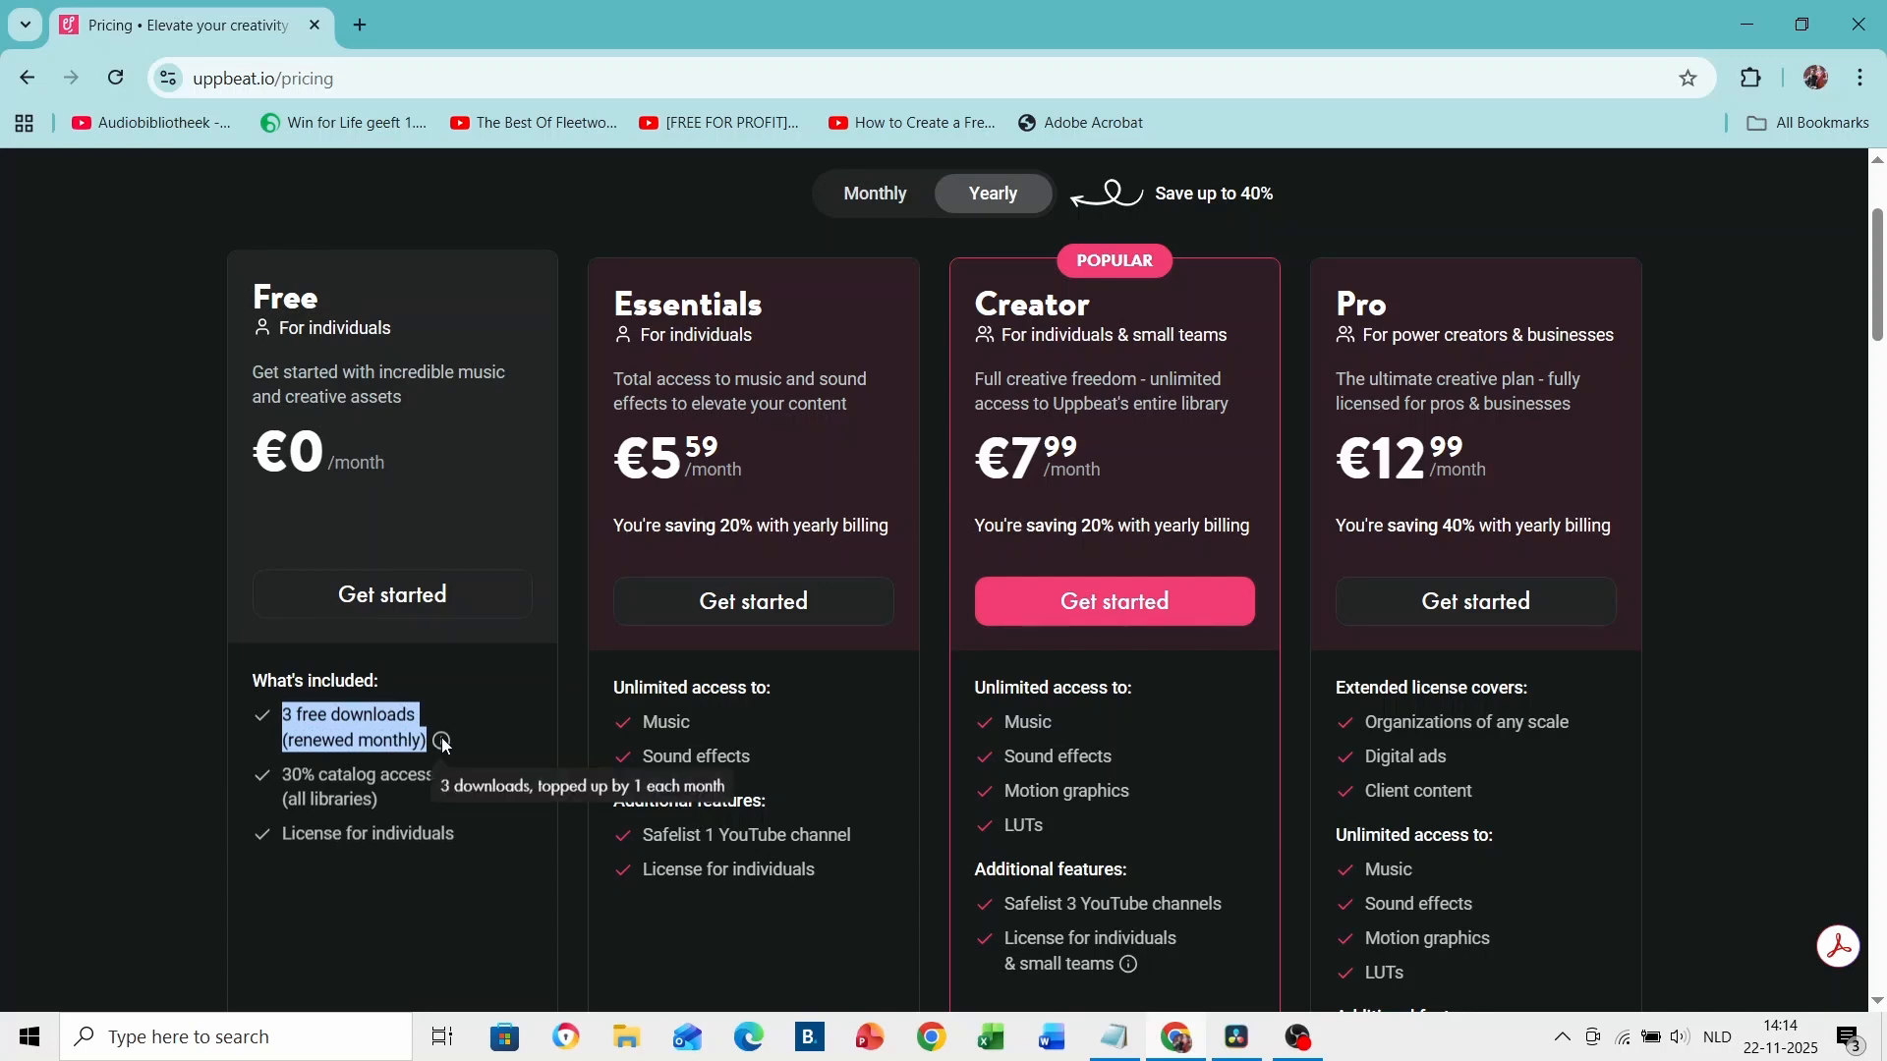
pyautogui.click(95, 709)
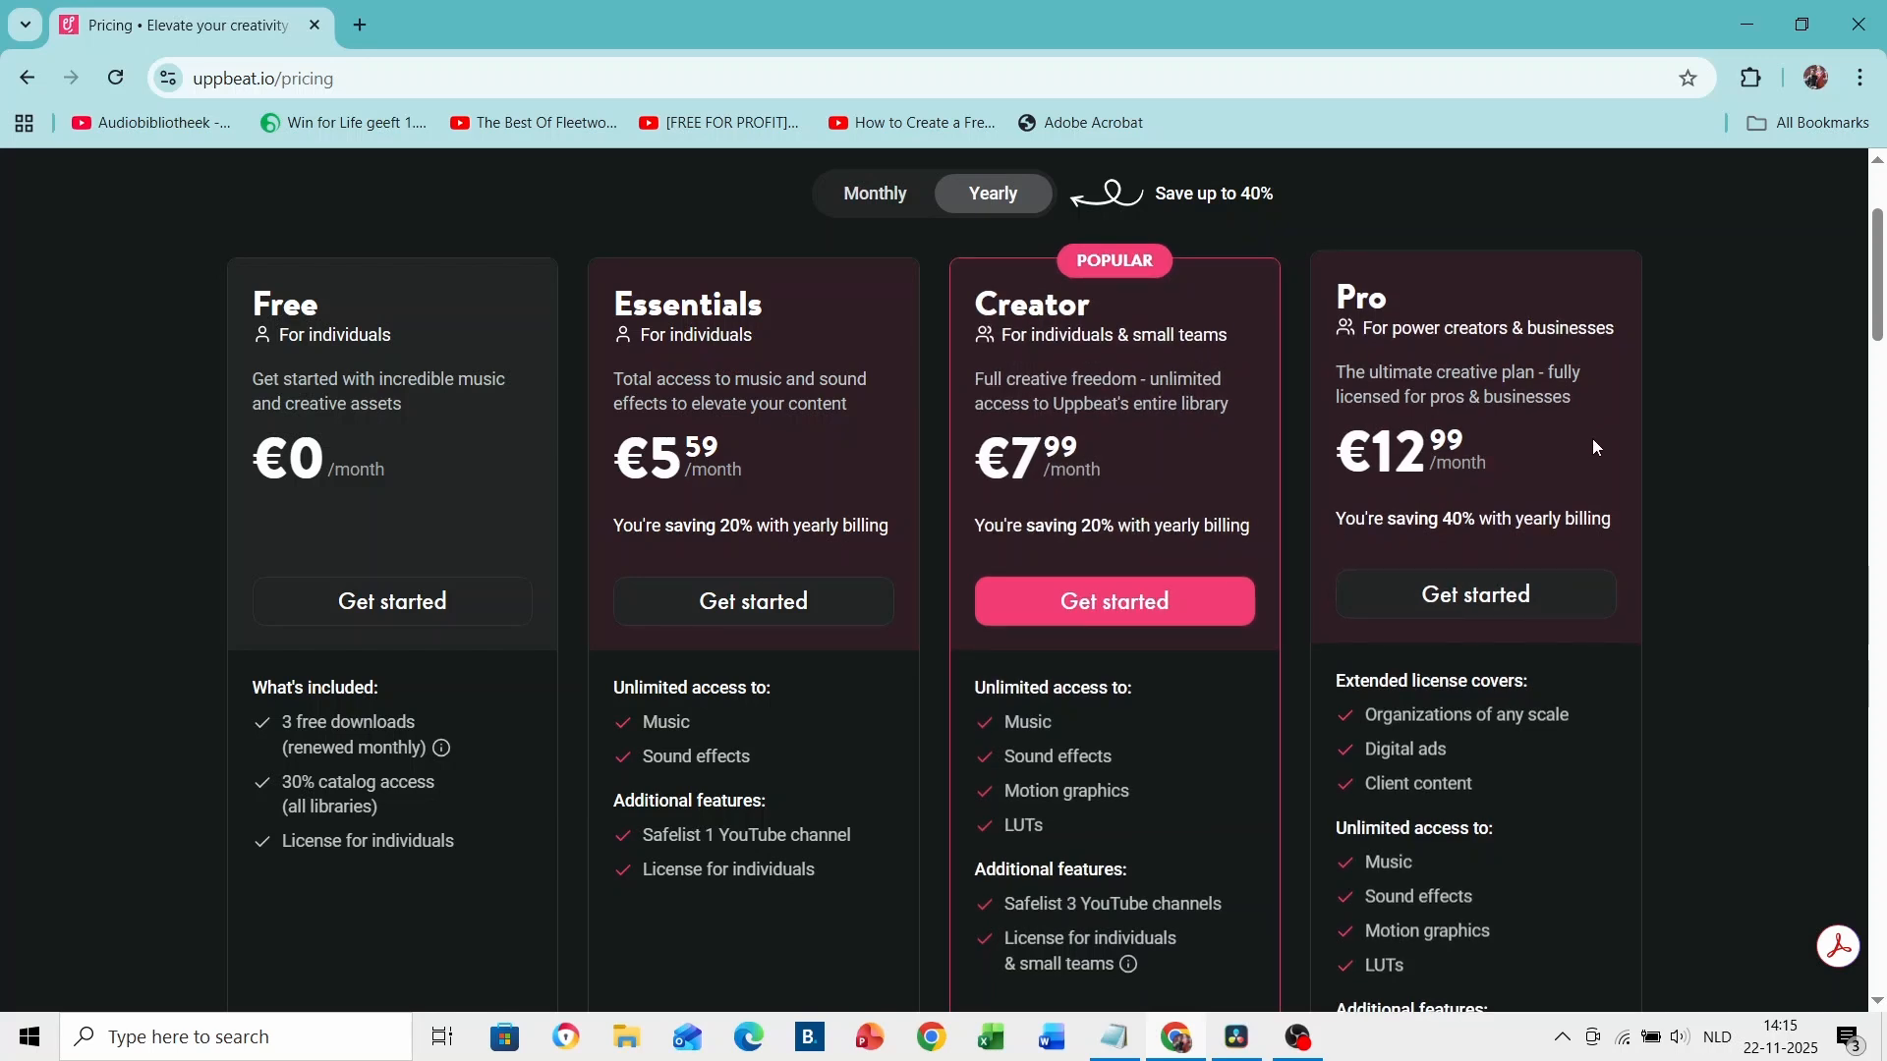
pyautogui.scroll(-2, 1720, 550)
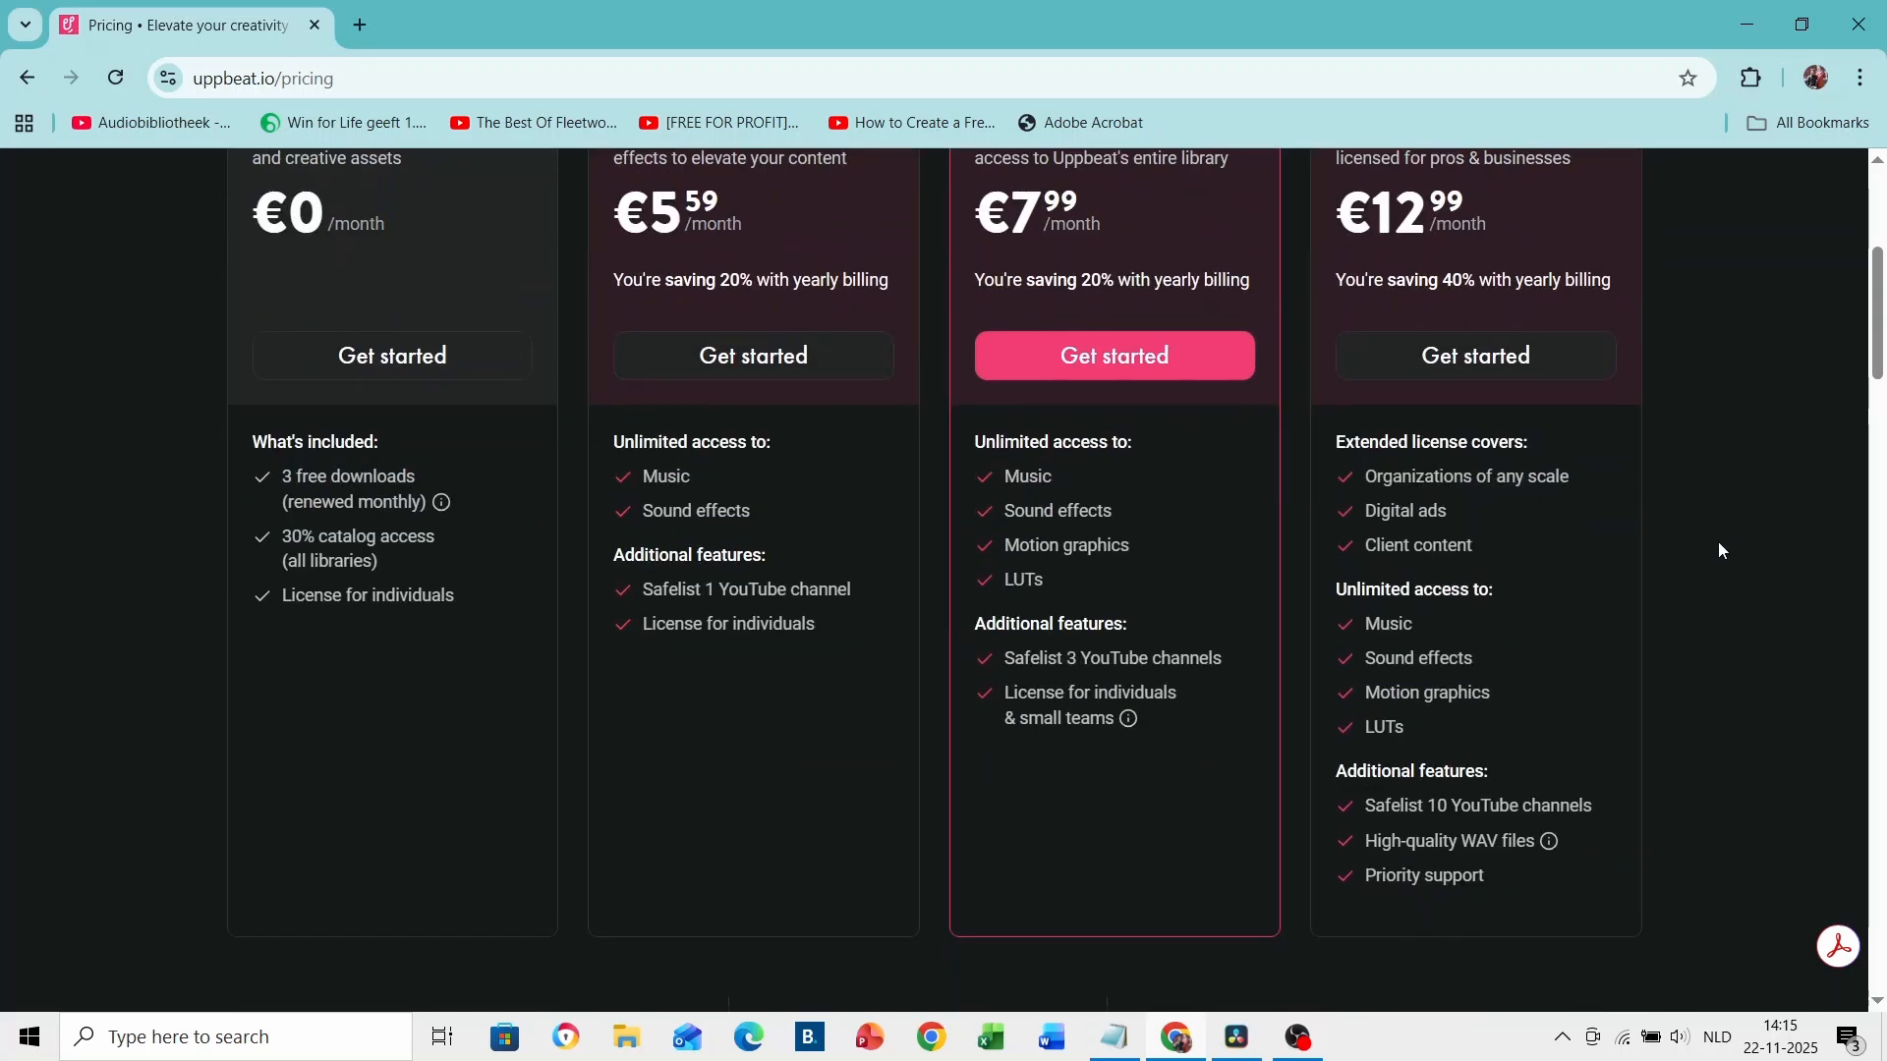
pyautogui.scroll(4, 1720, 550)
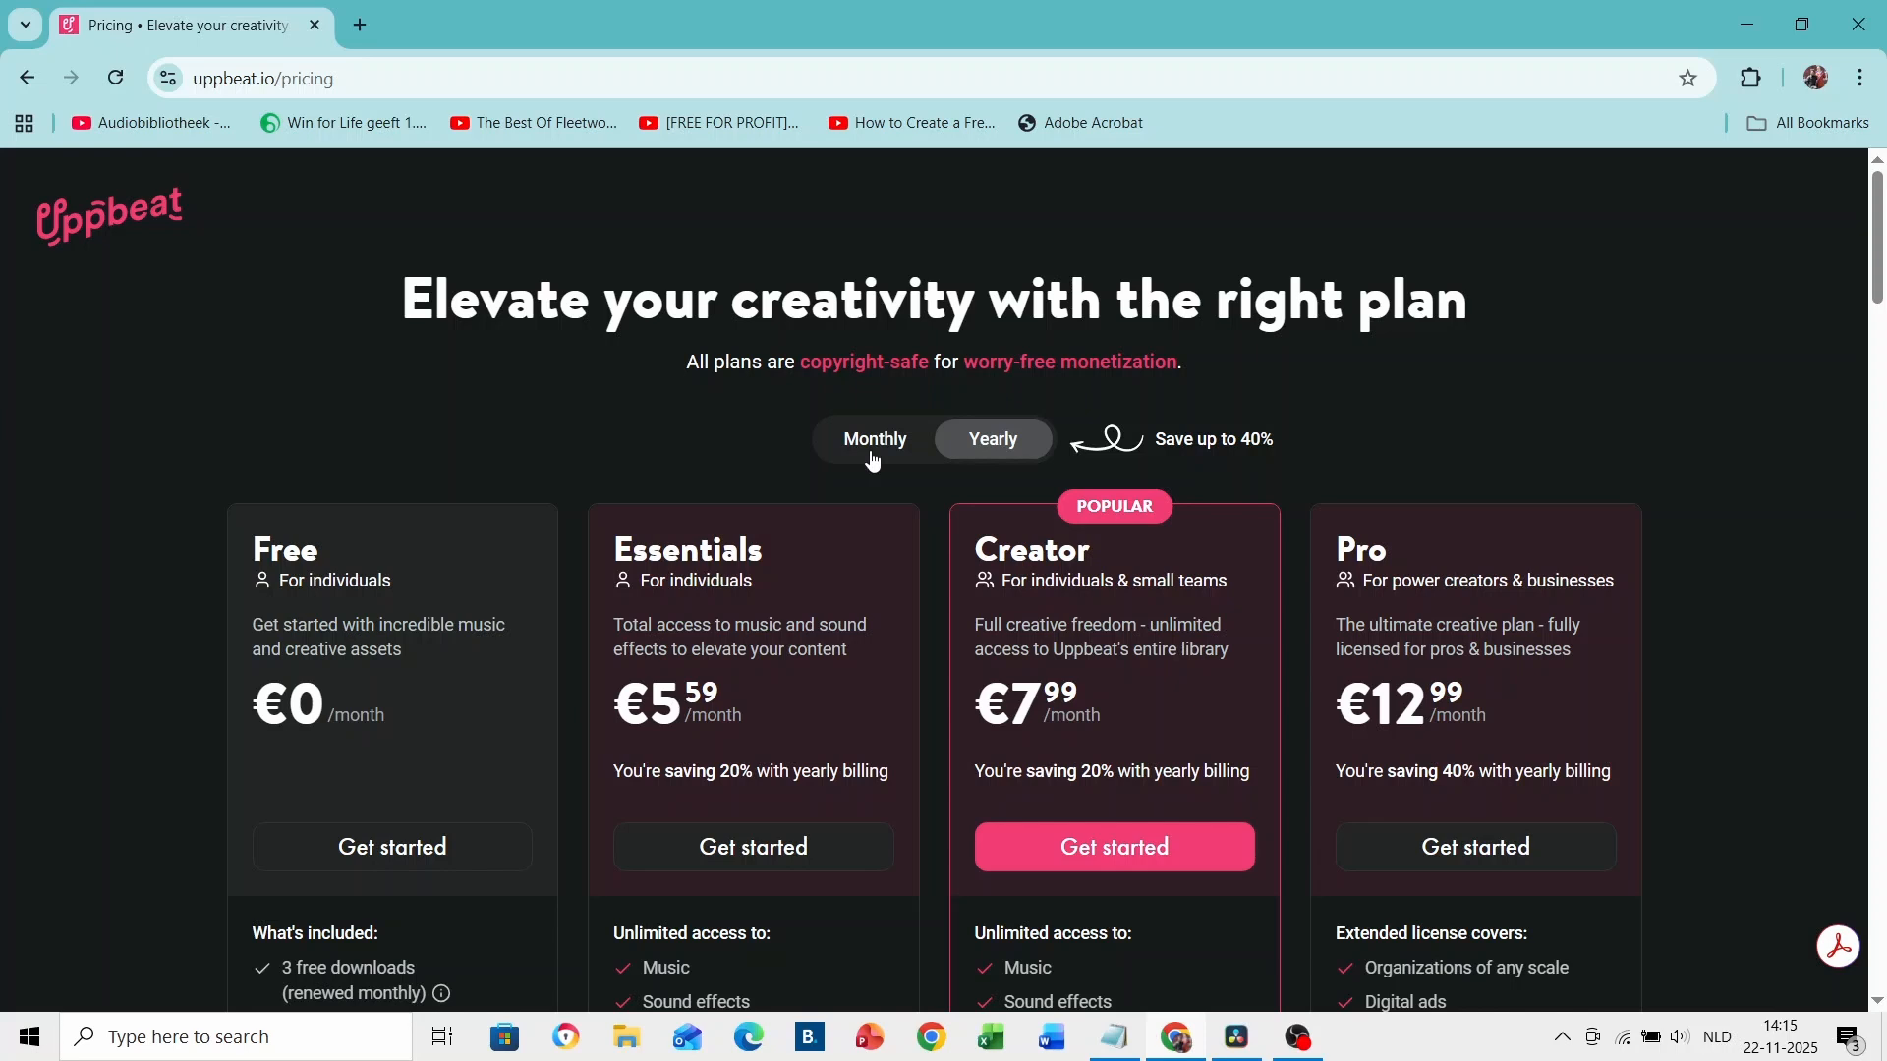
pyautogui.click(872, 454)
pyautogui.click(996, 454)
pyautogui.scroll(-2, 482, 344)
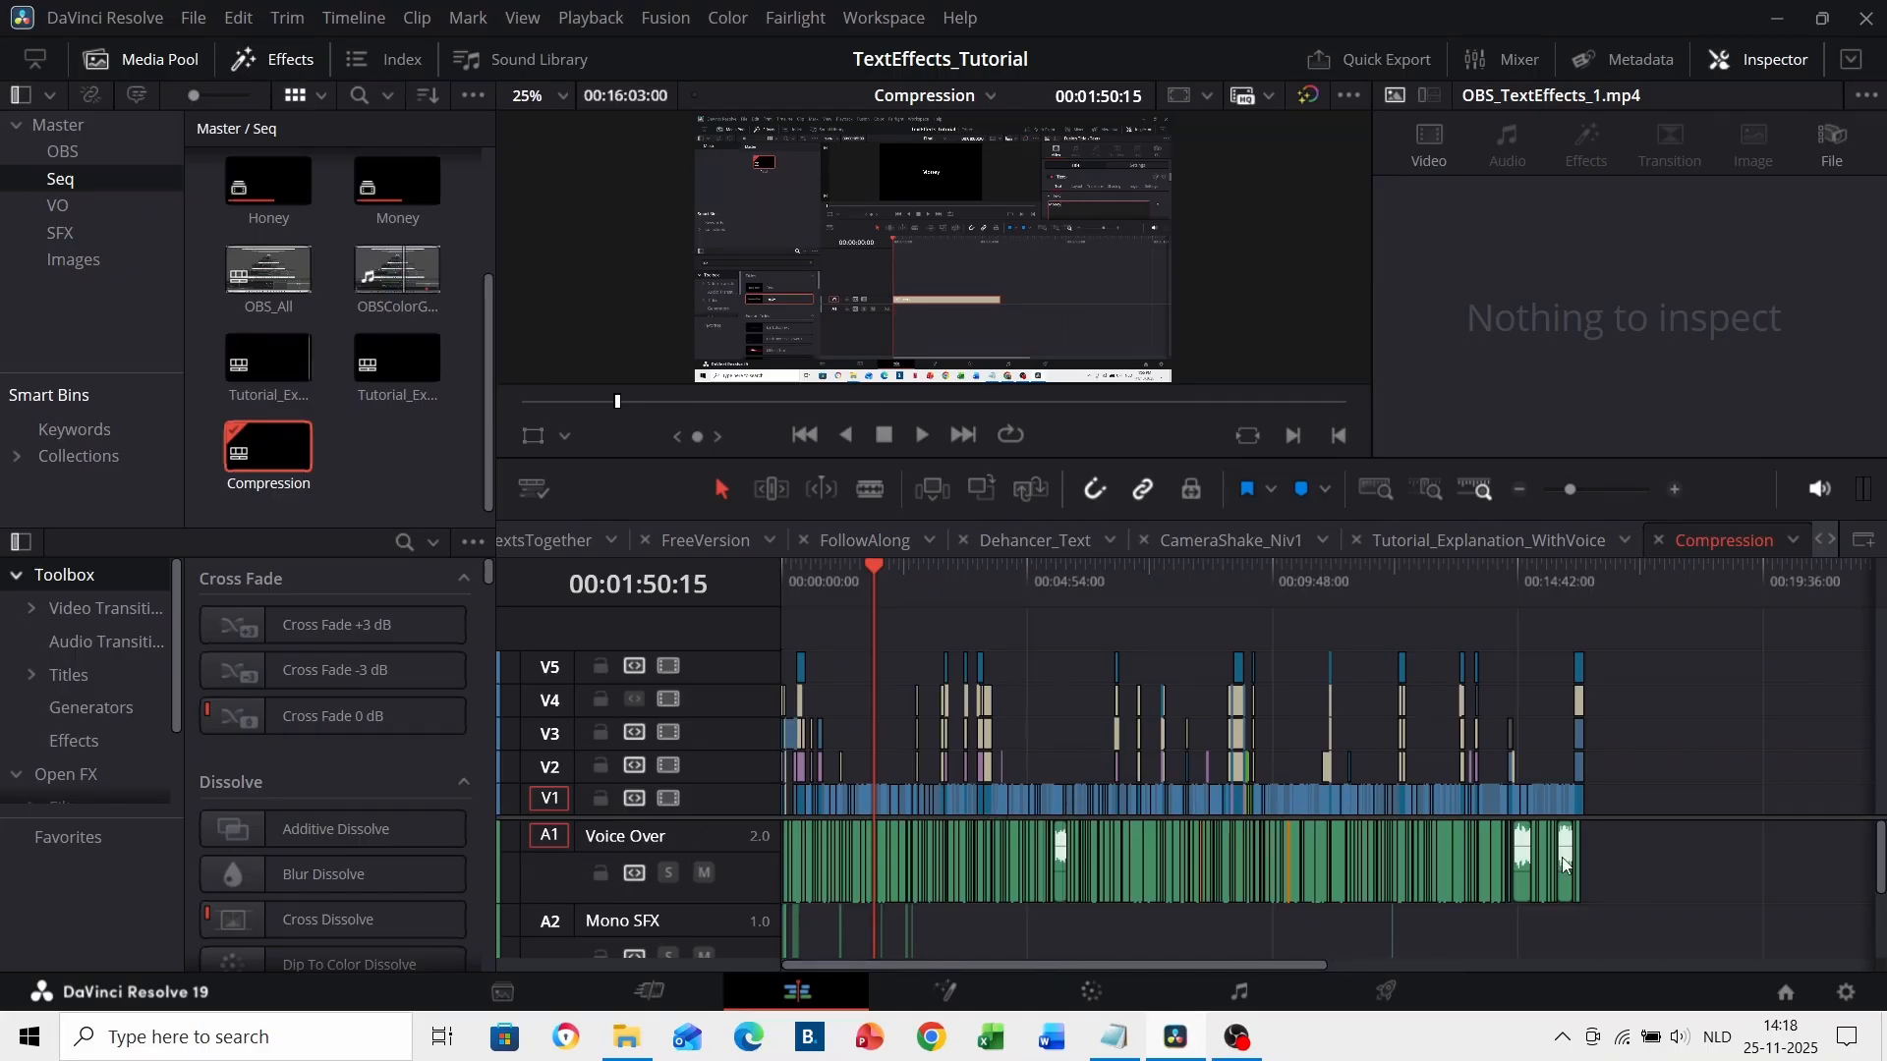
# - Play the voice-over audio on the Compression timeline from 00:01:50:15
pyautogui.scroll(10, 994, 867)
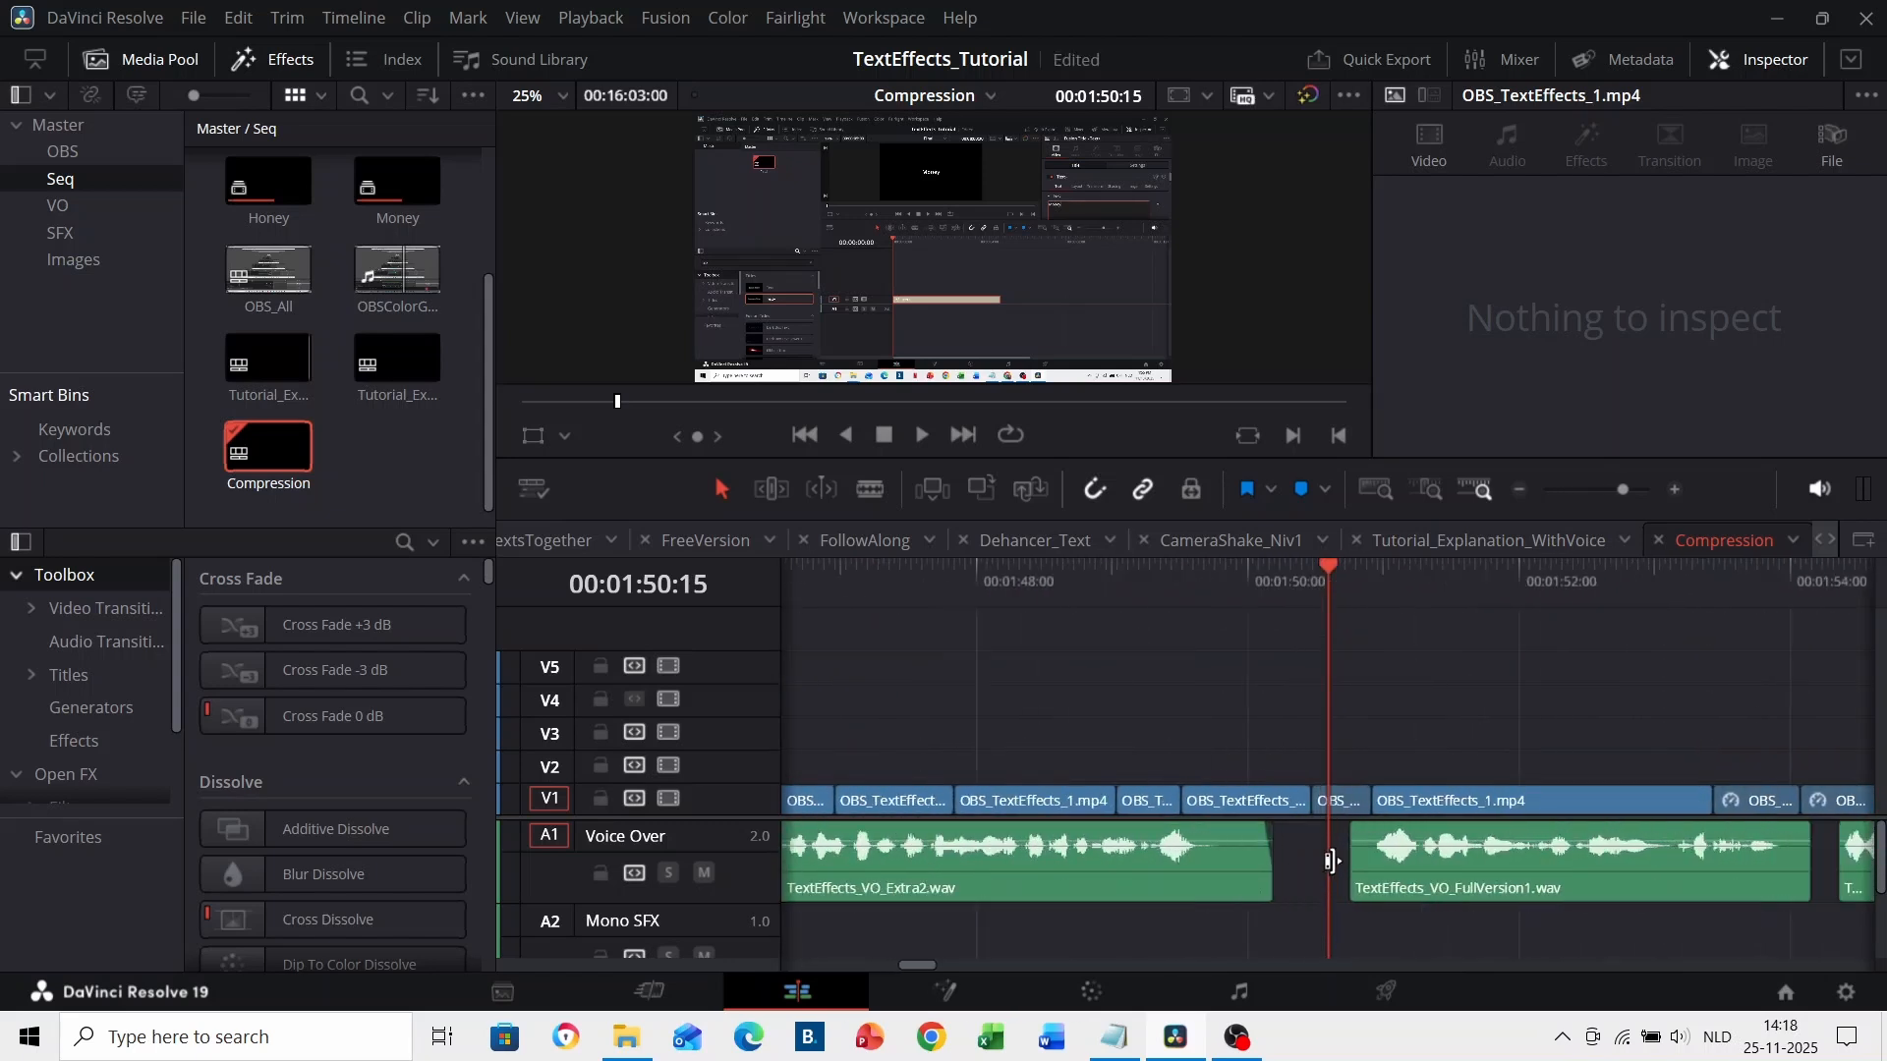
pyautogui.press('space')
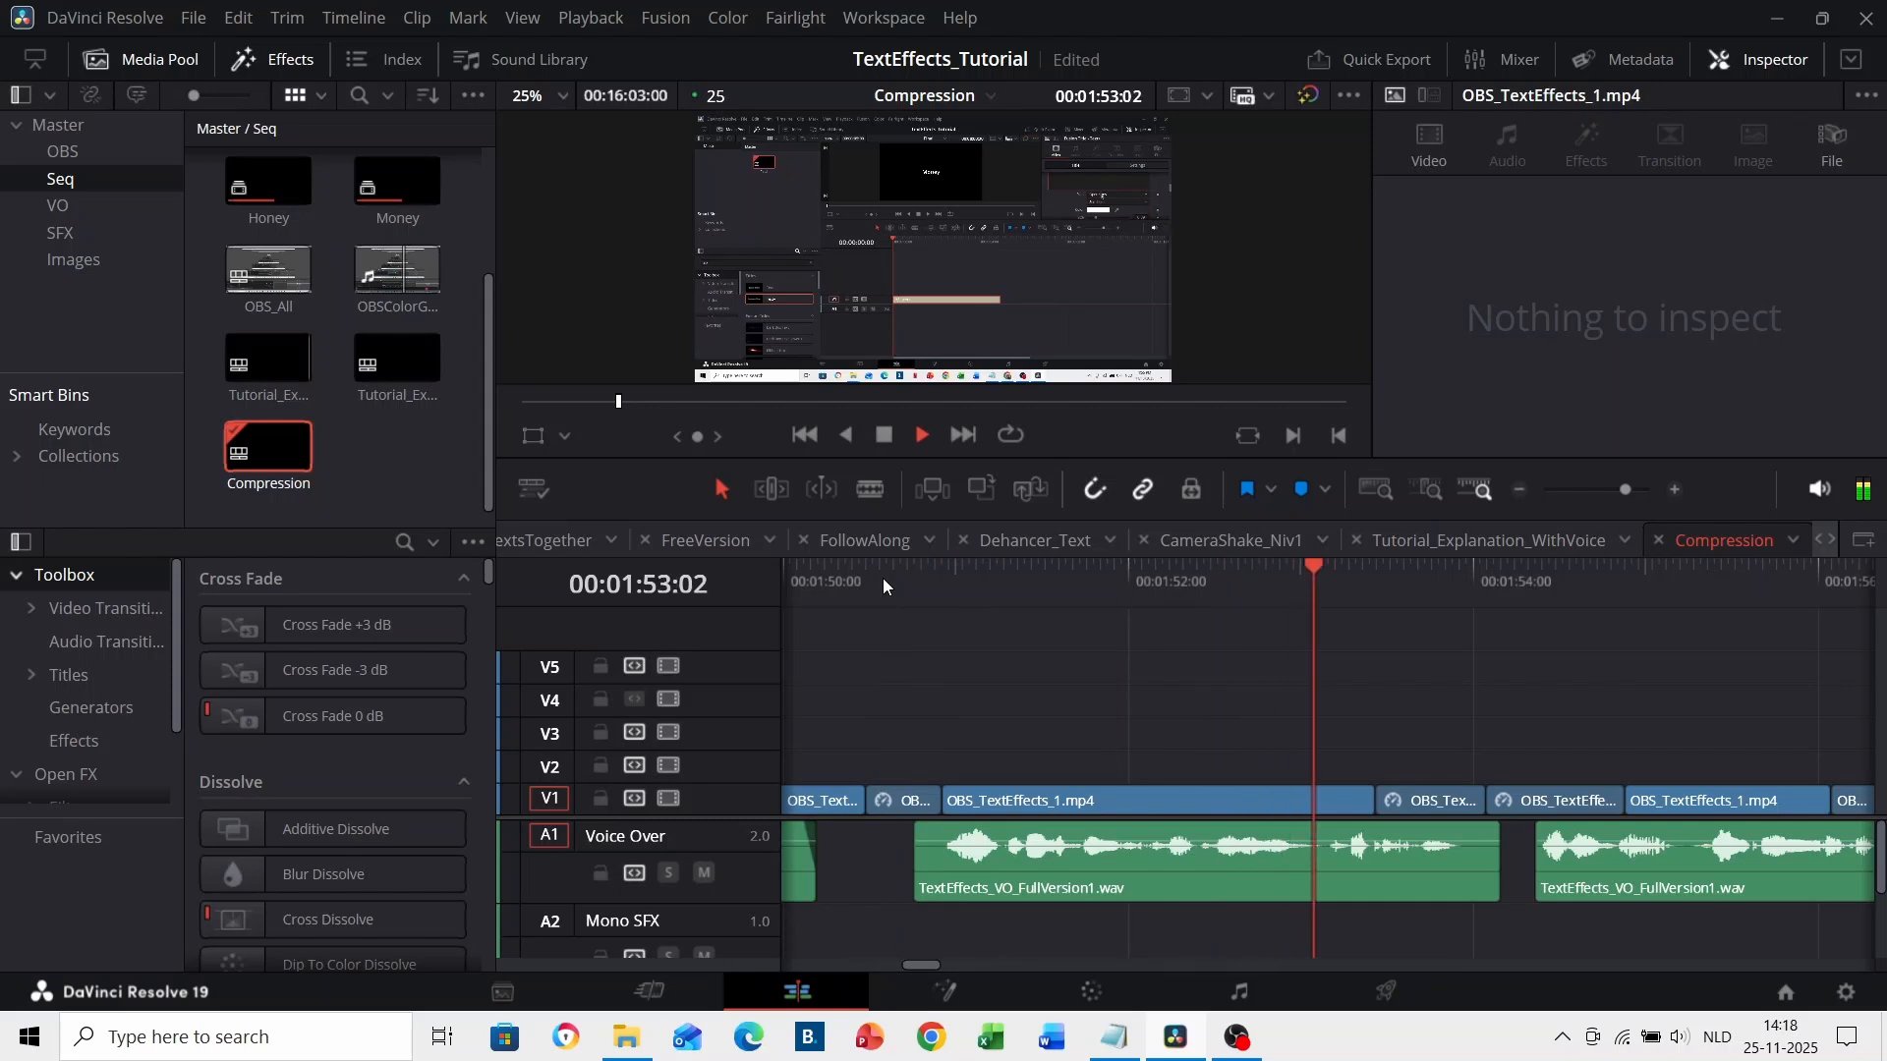
pyautogui.press('space')
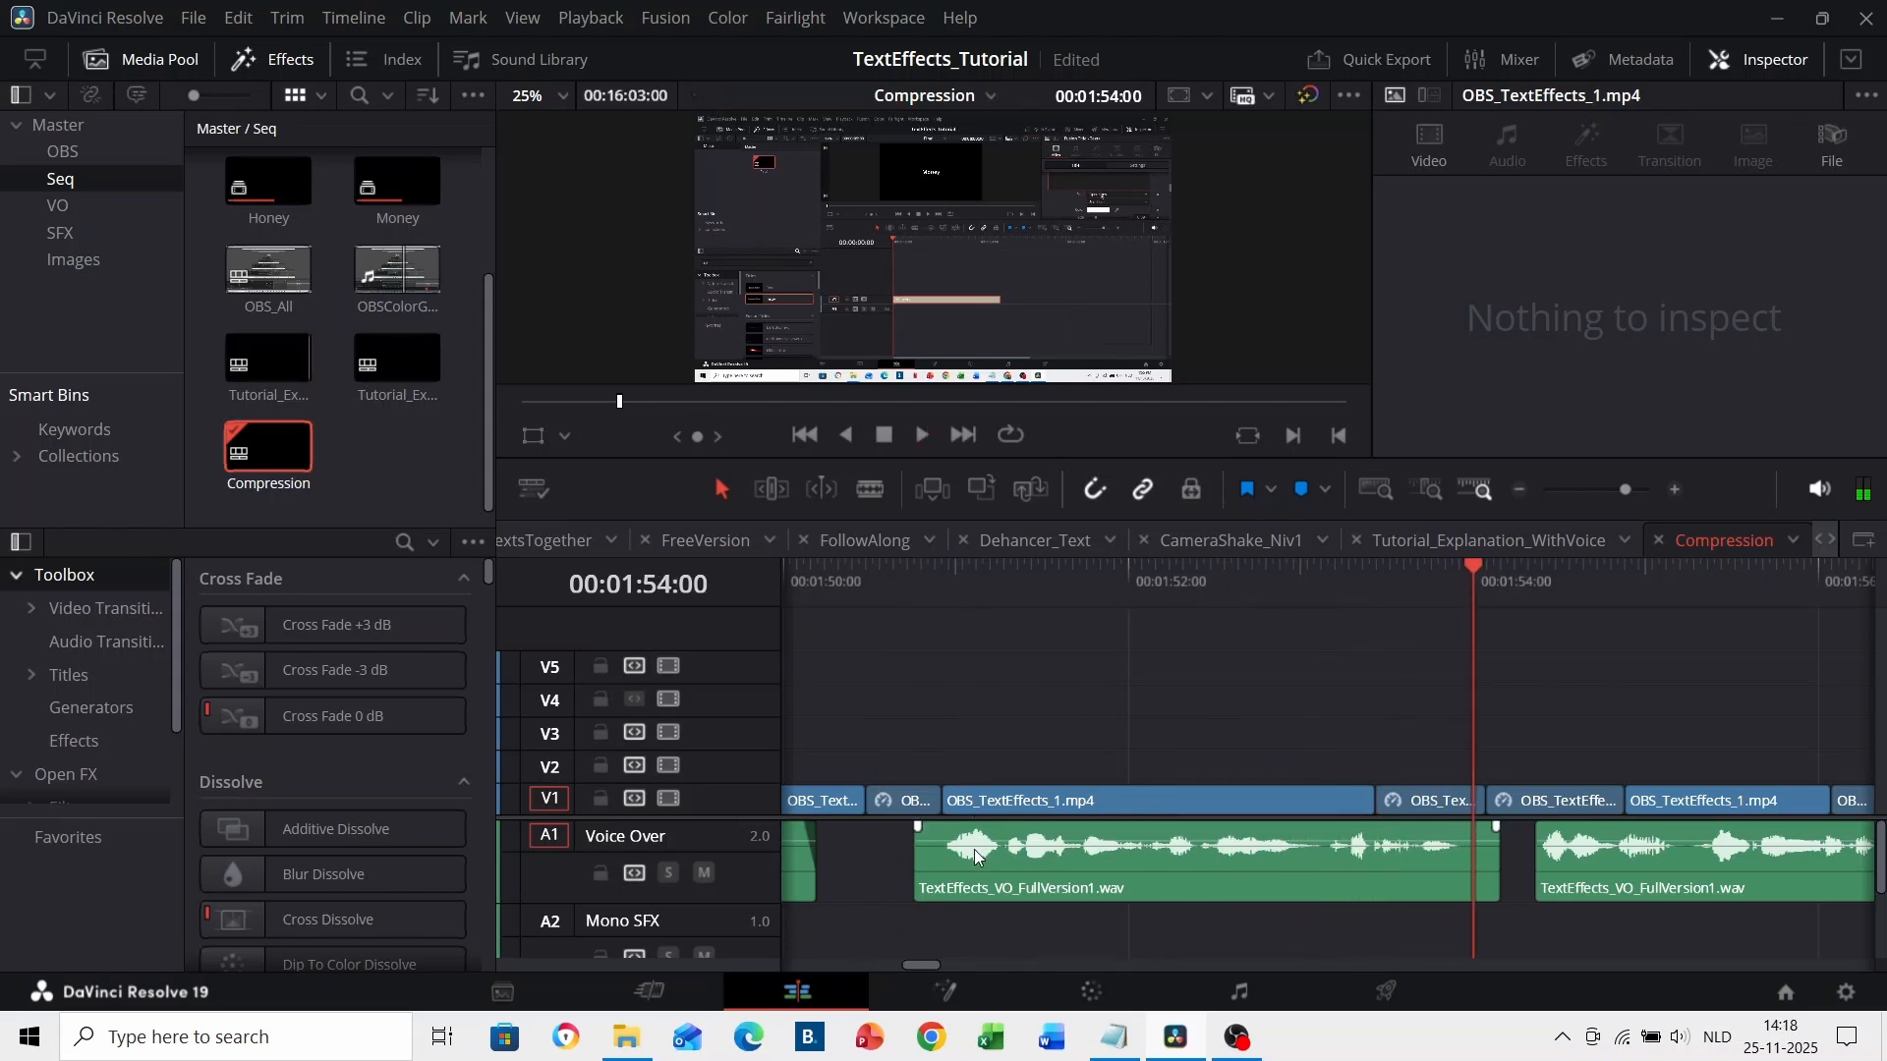
# - Split the voice-over clip after its first loud word at 00:01:51:07, set the first part's volume to -2.0 and play it back
pyautogui.moveTo(989, 574); pyautogui.dragTo(1002, 574)
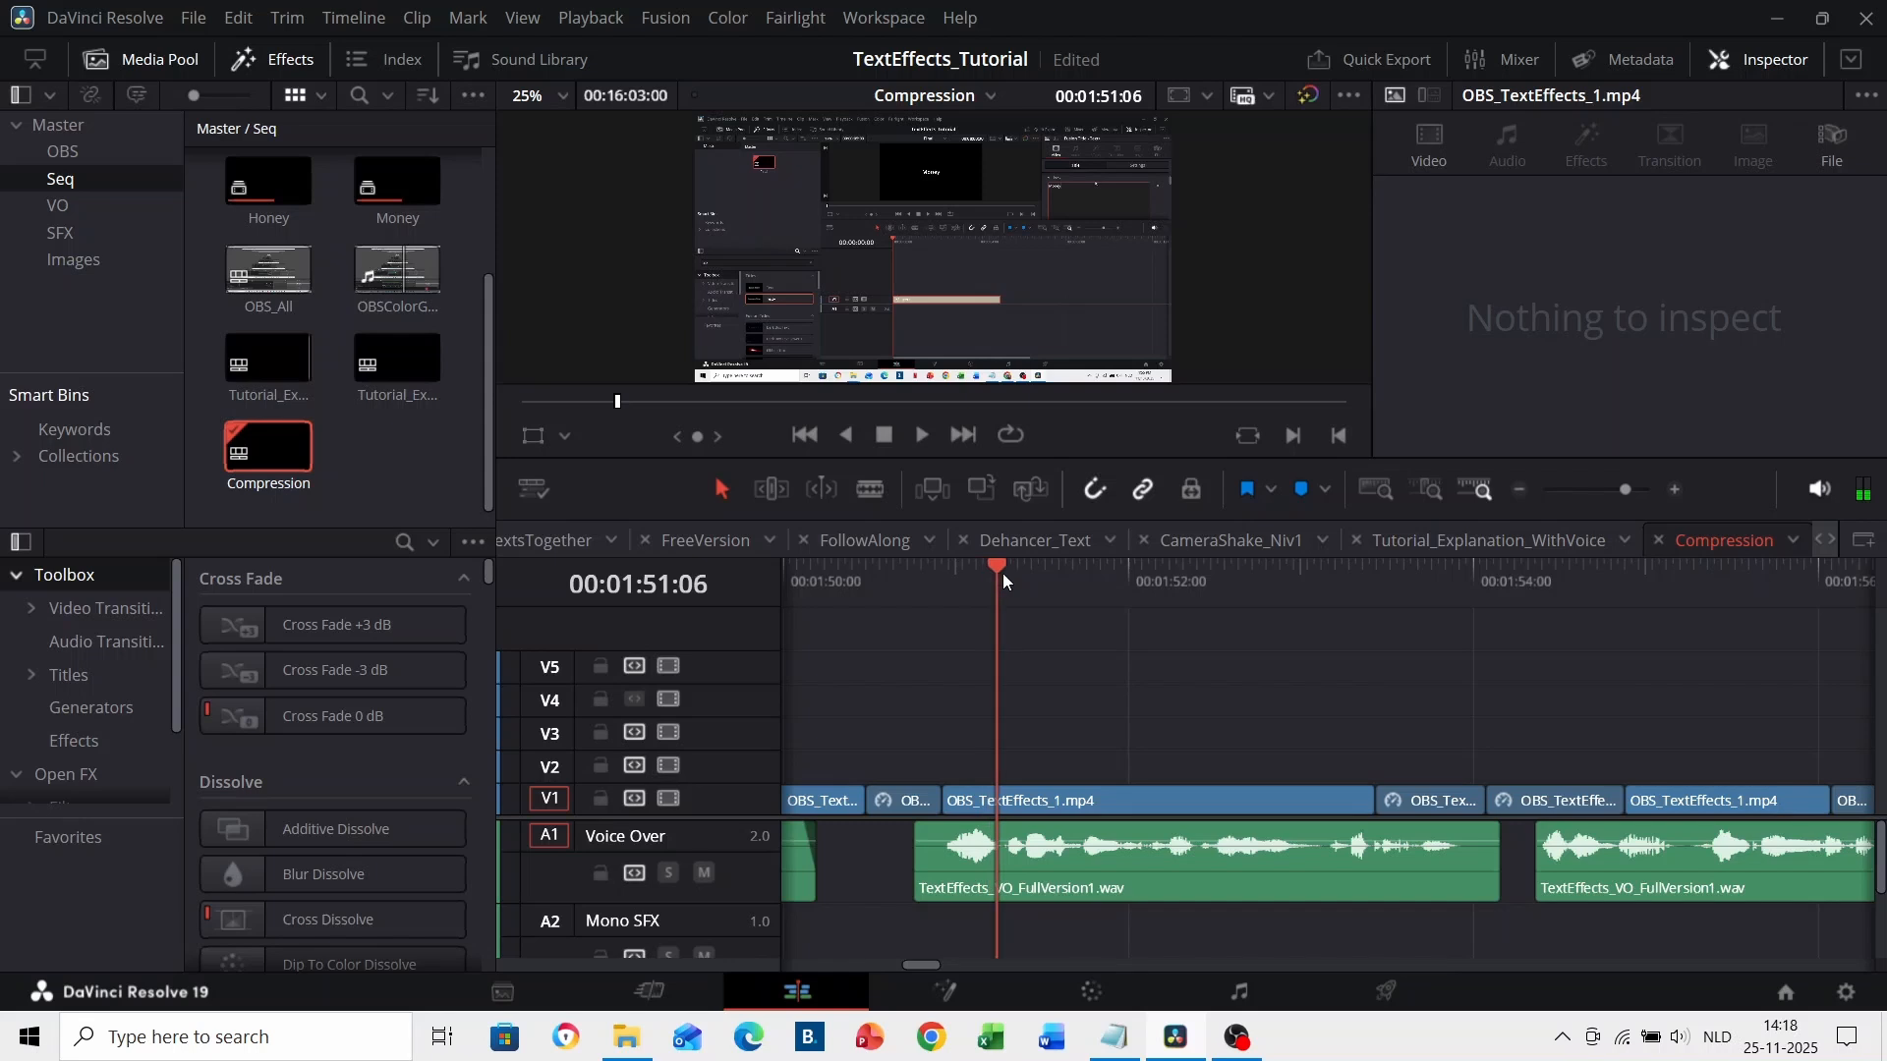
pyautogui.click(982, 865)
pyautogui.hotkey('ctrl', 'b')
pyautogui.click(1738, 232)
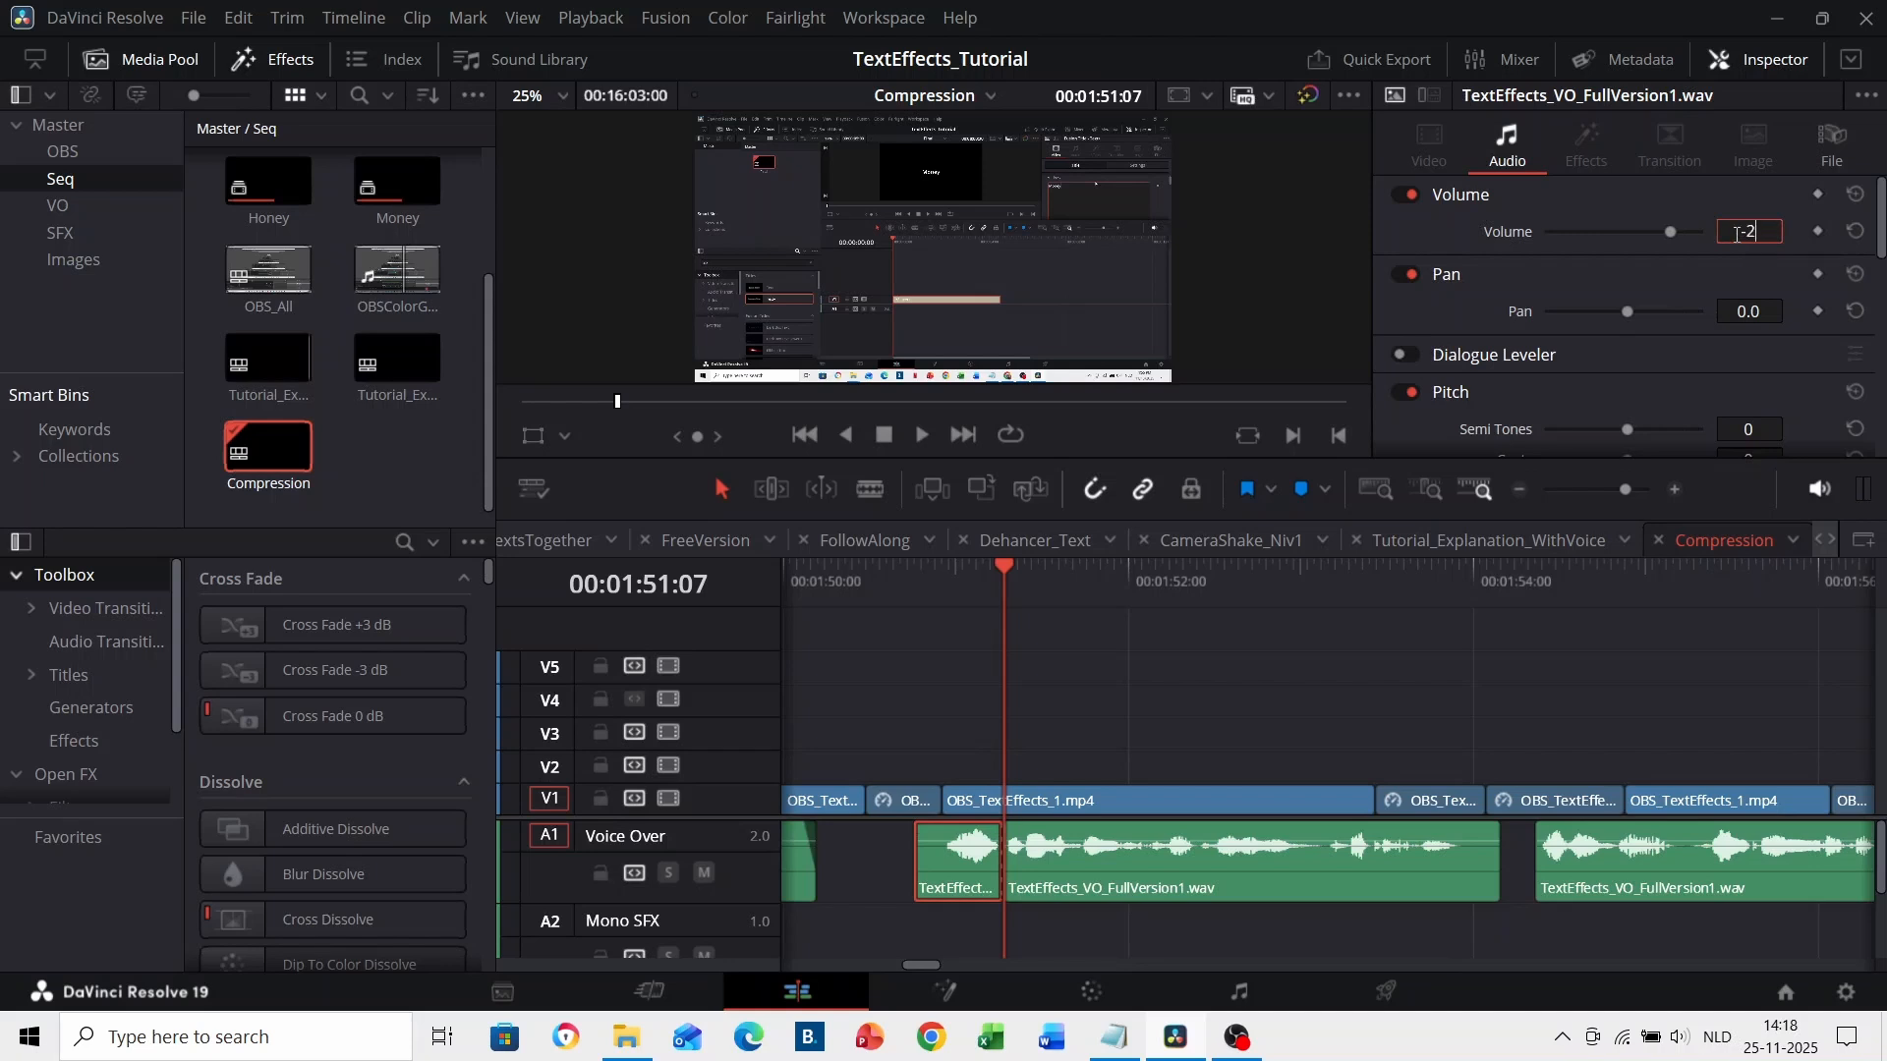
pyautogui.write('-2')
pyautogui.press('Return')
pyautogui.click(924, 580)
pyautogui.press('space')
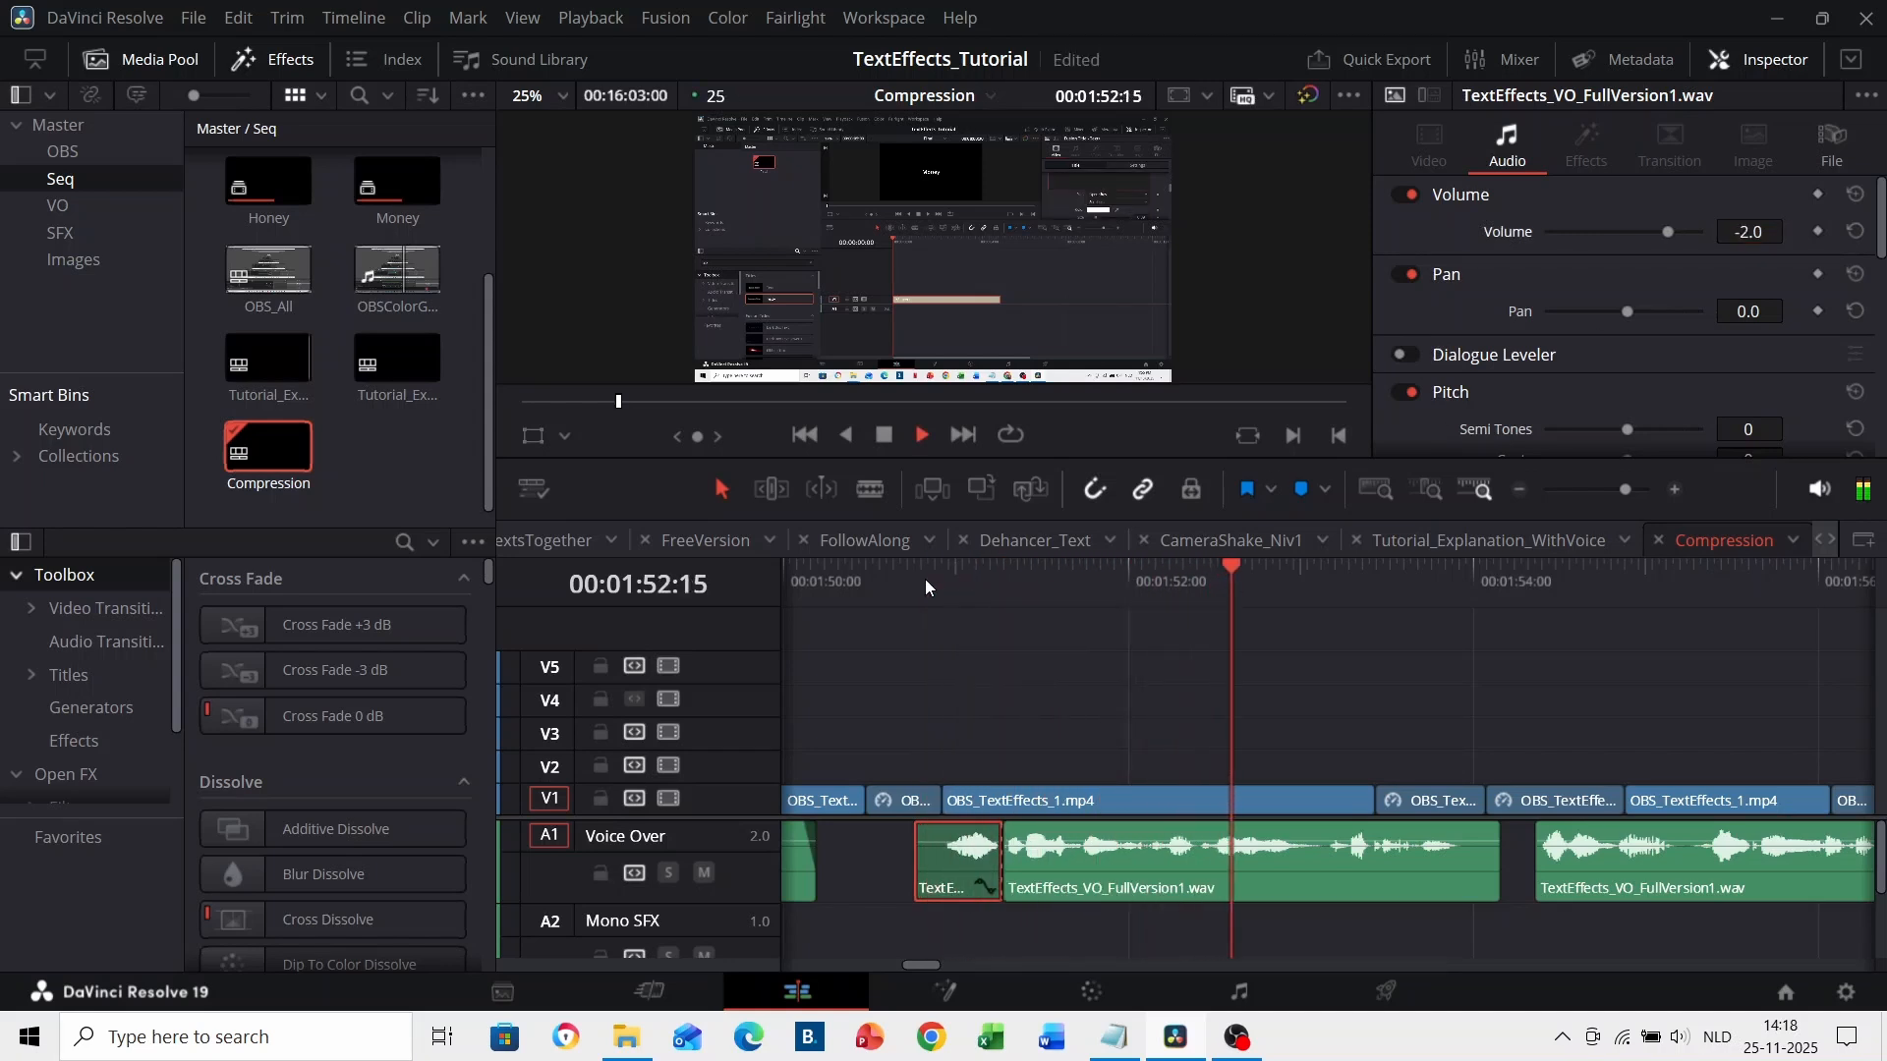
pyautogui.press('space')
pyautogui.click(925, 582)
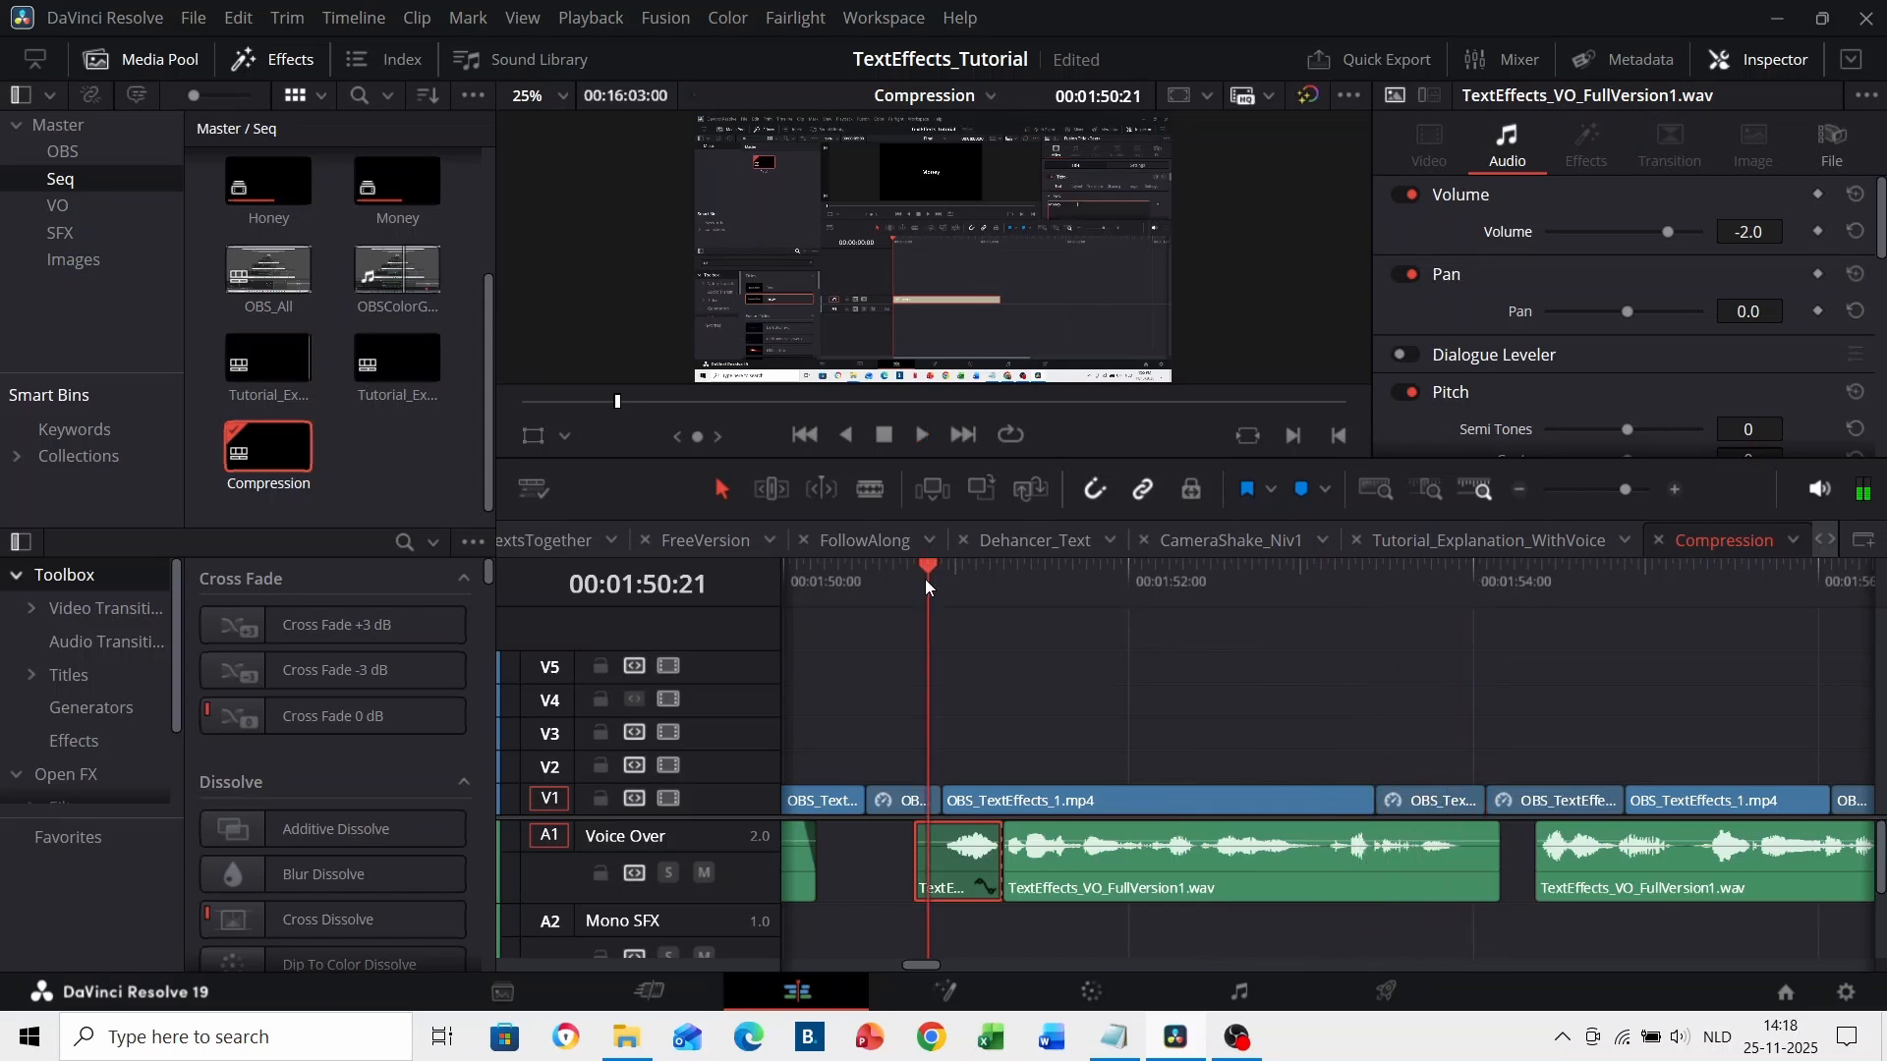
# - Undo the volume change and the split on the voice-over clip and save the project
pyautogui.hotkey('ctrl', 'z')
pyautogui.hotkey('ctrl', 'z')
pyautogui.hotkey('ctrl', 's')
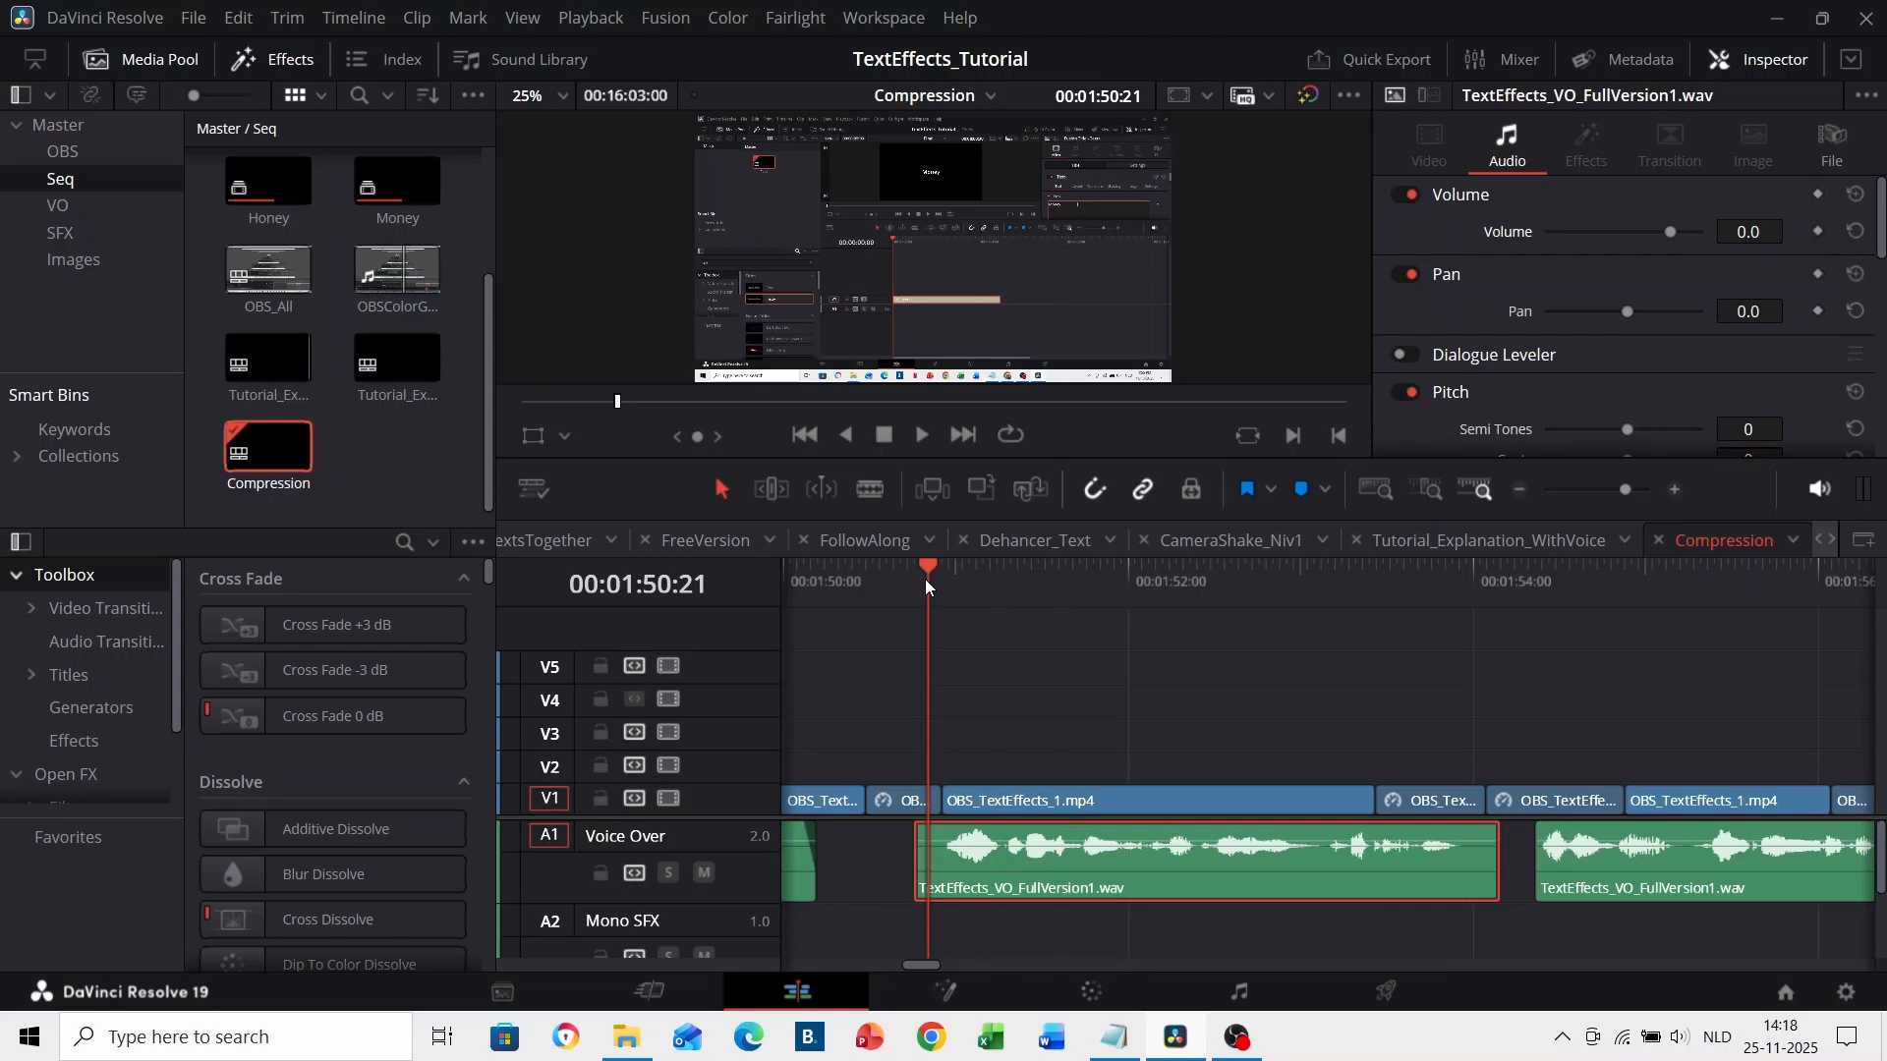
# - Switch to the Fairlight page and play the voice-over clip from its start to check the Voice Over track's levels
pyautogui.click(1223, 1000)
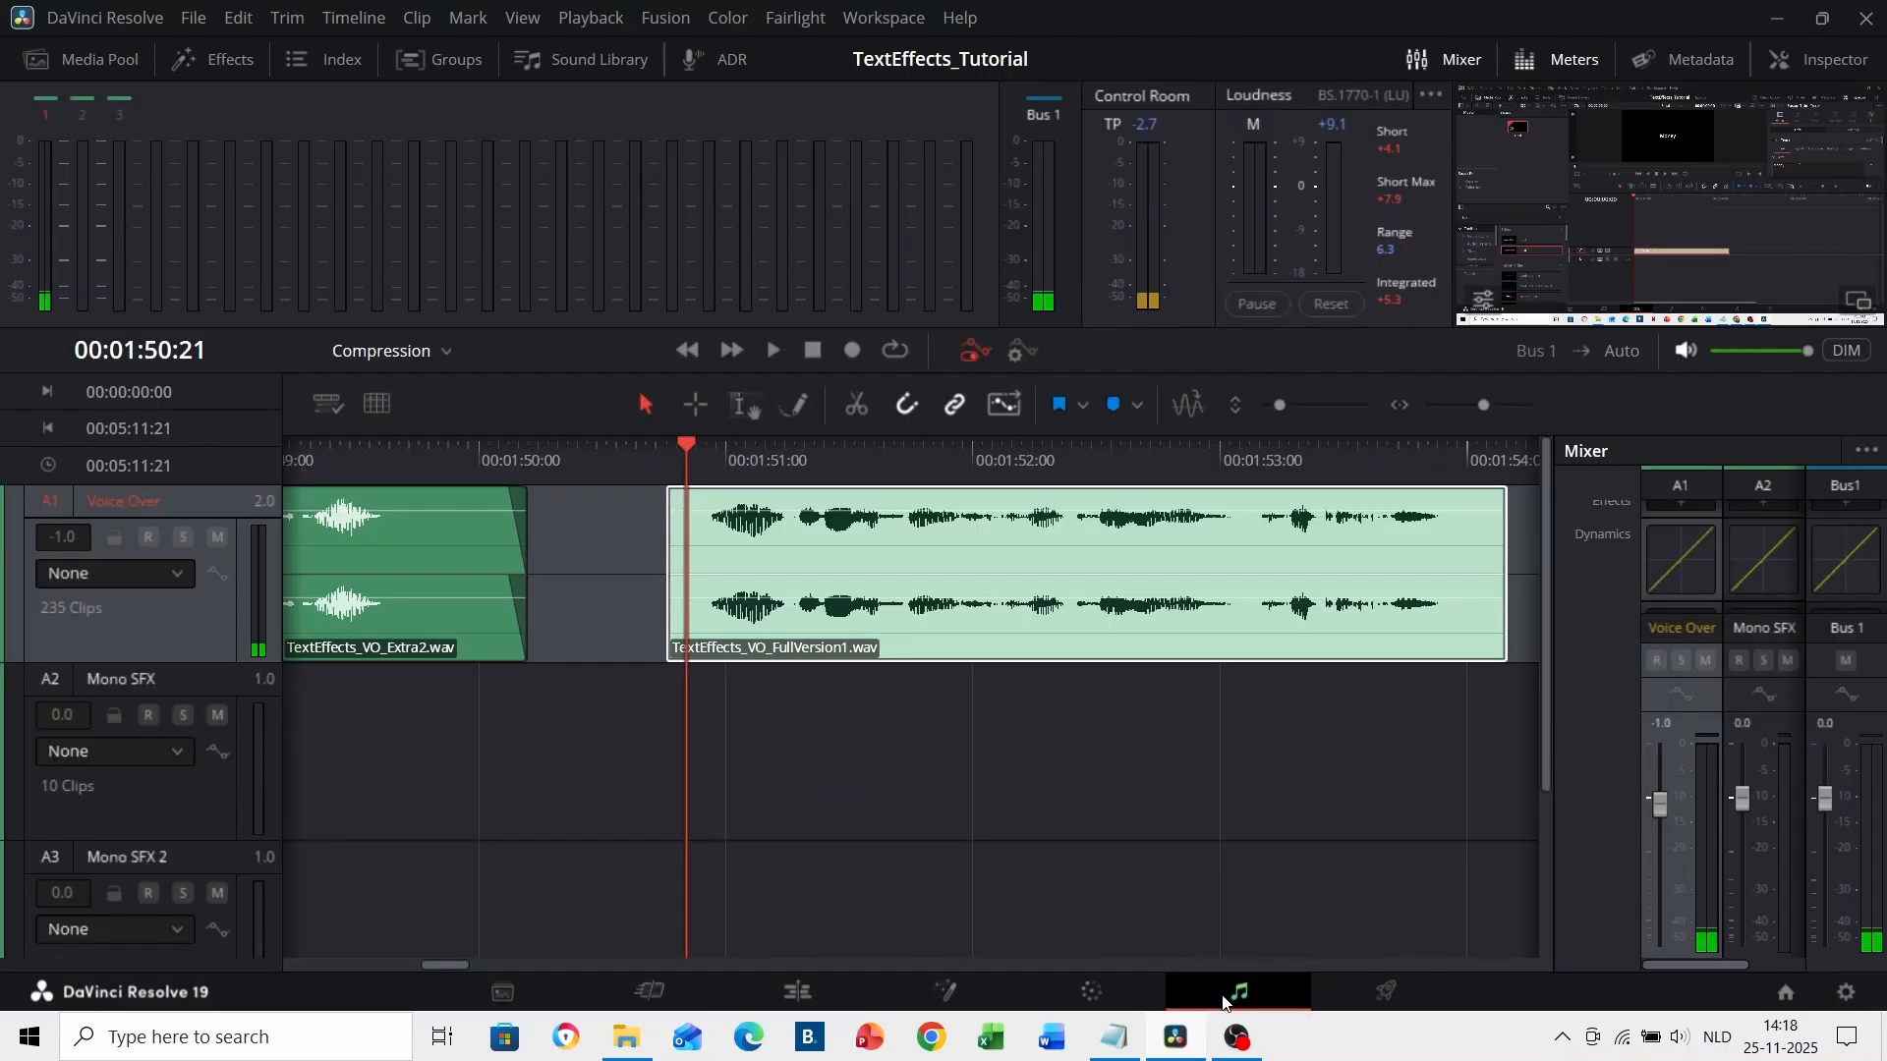
pyautogui.click(666, 462)
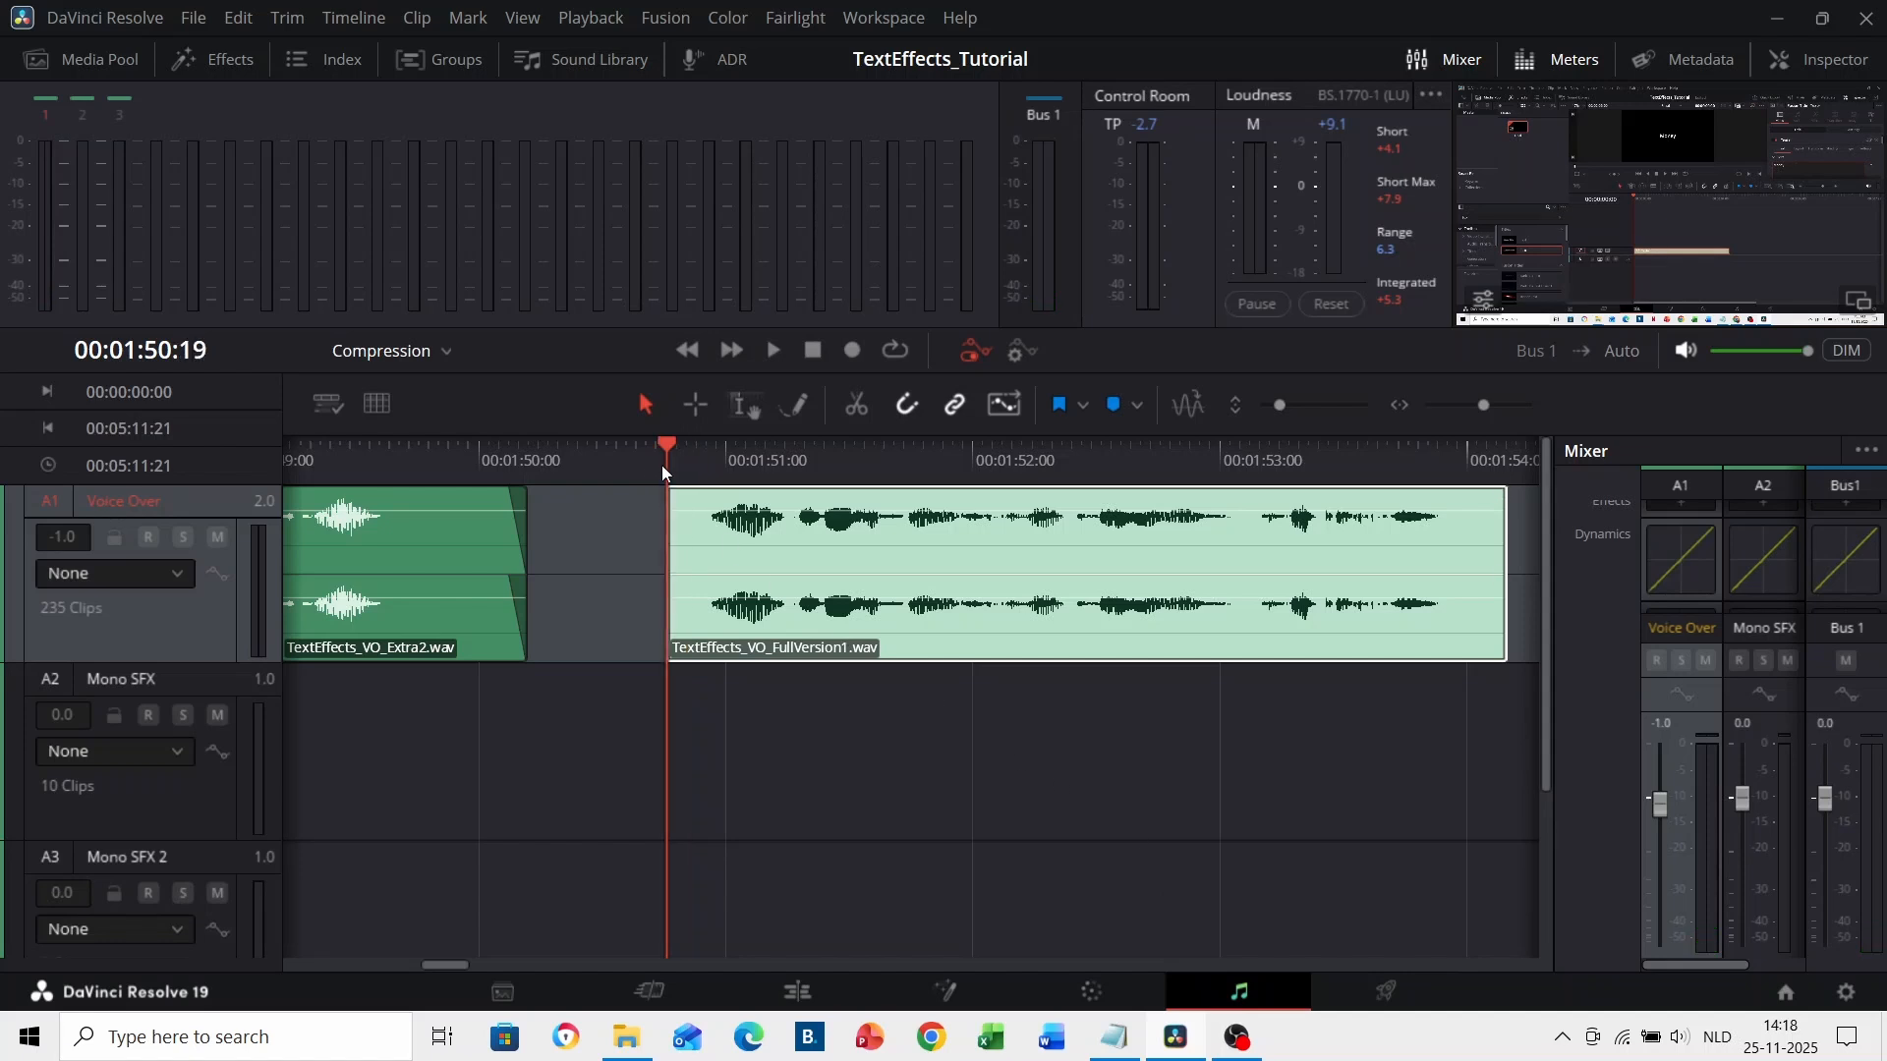
pyautogui.press('space')
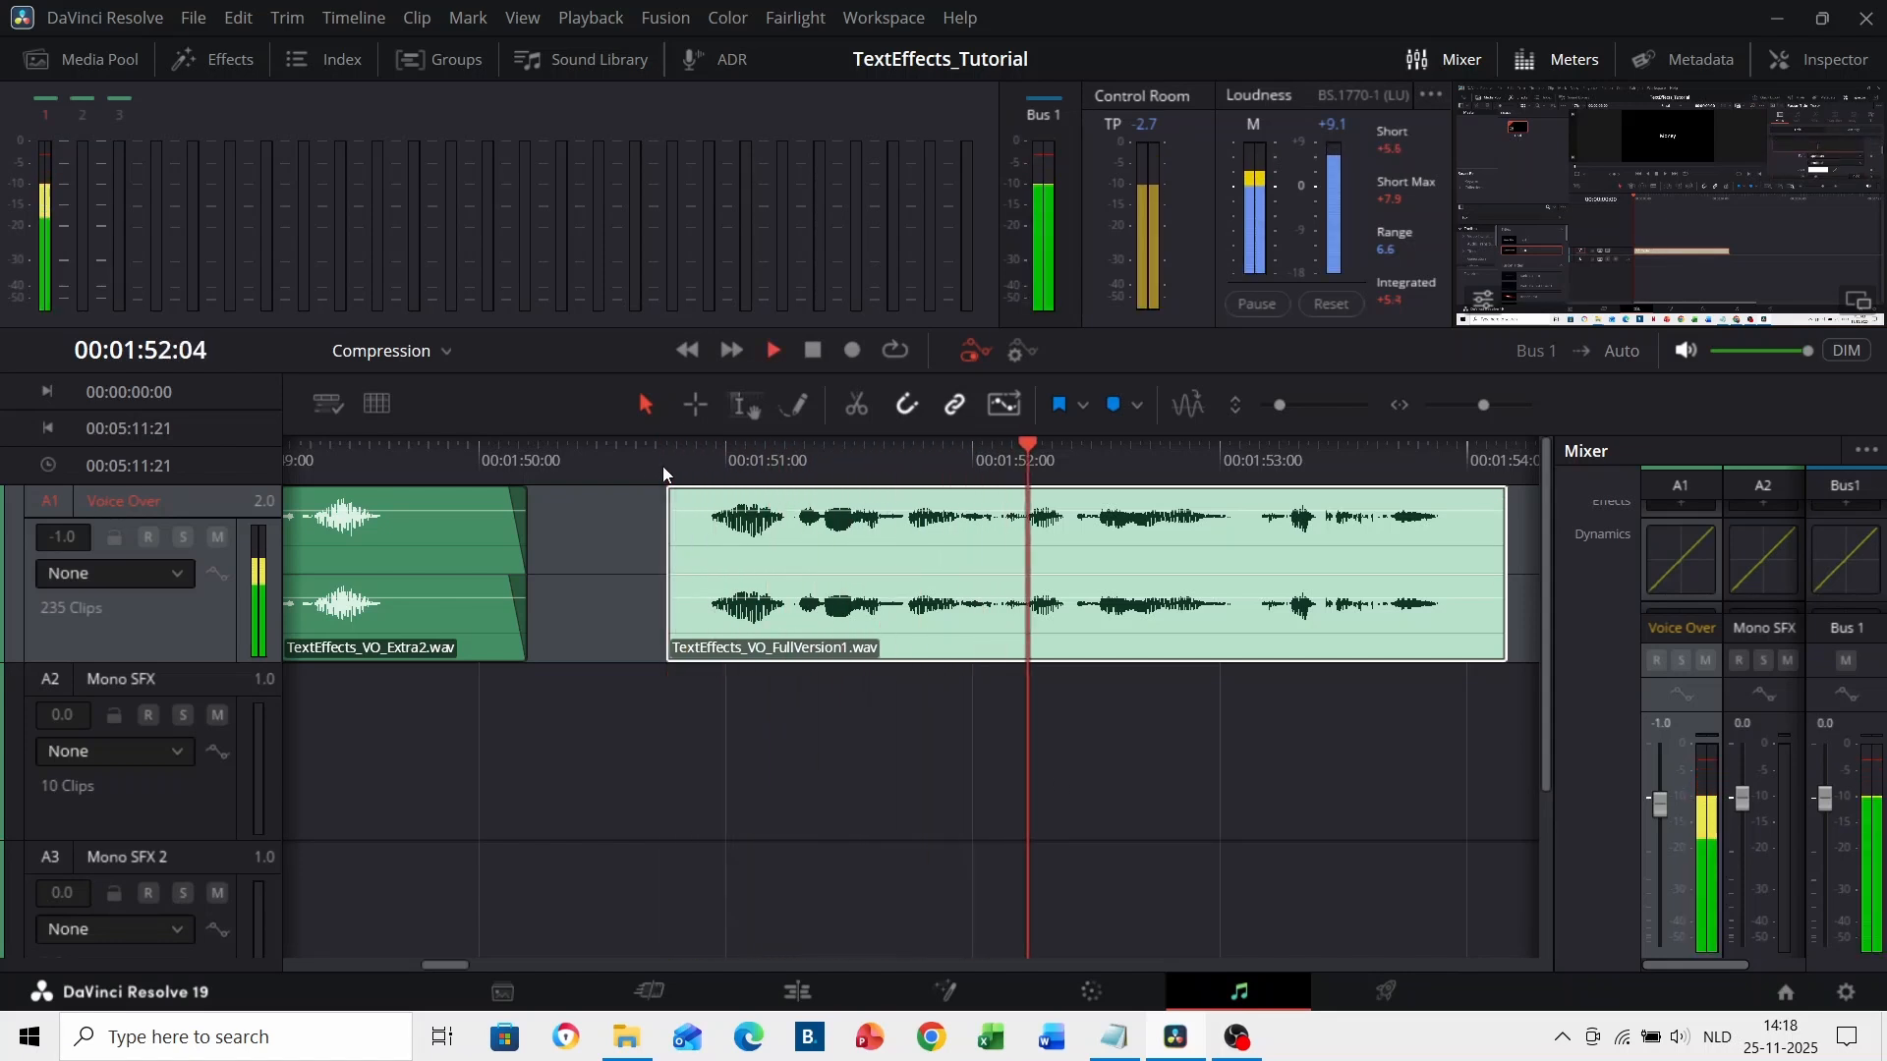
pyautogui.press('space')
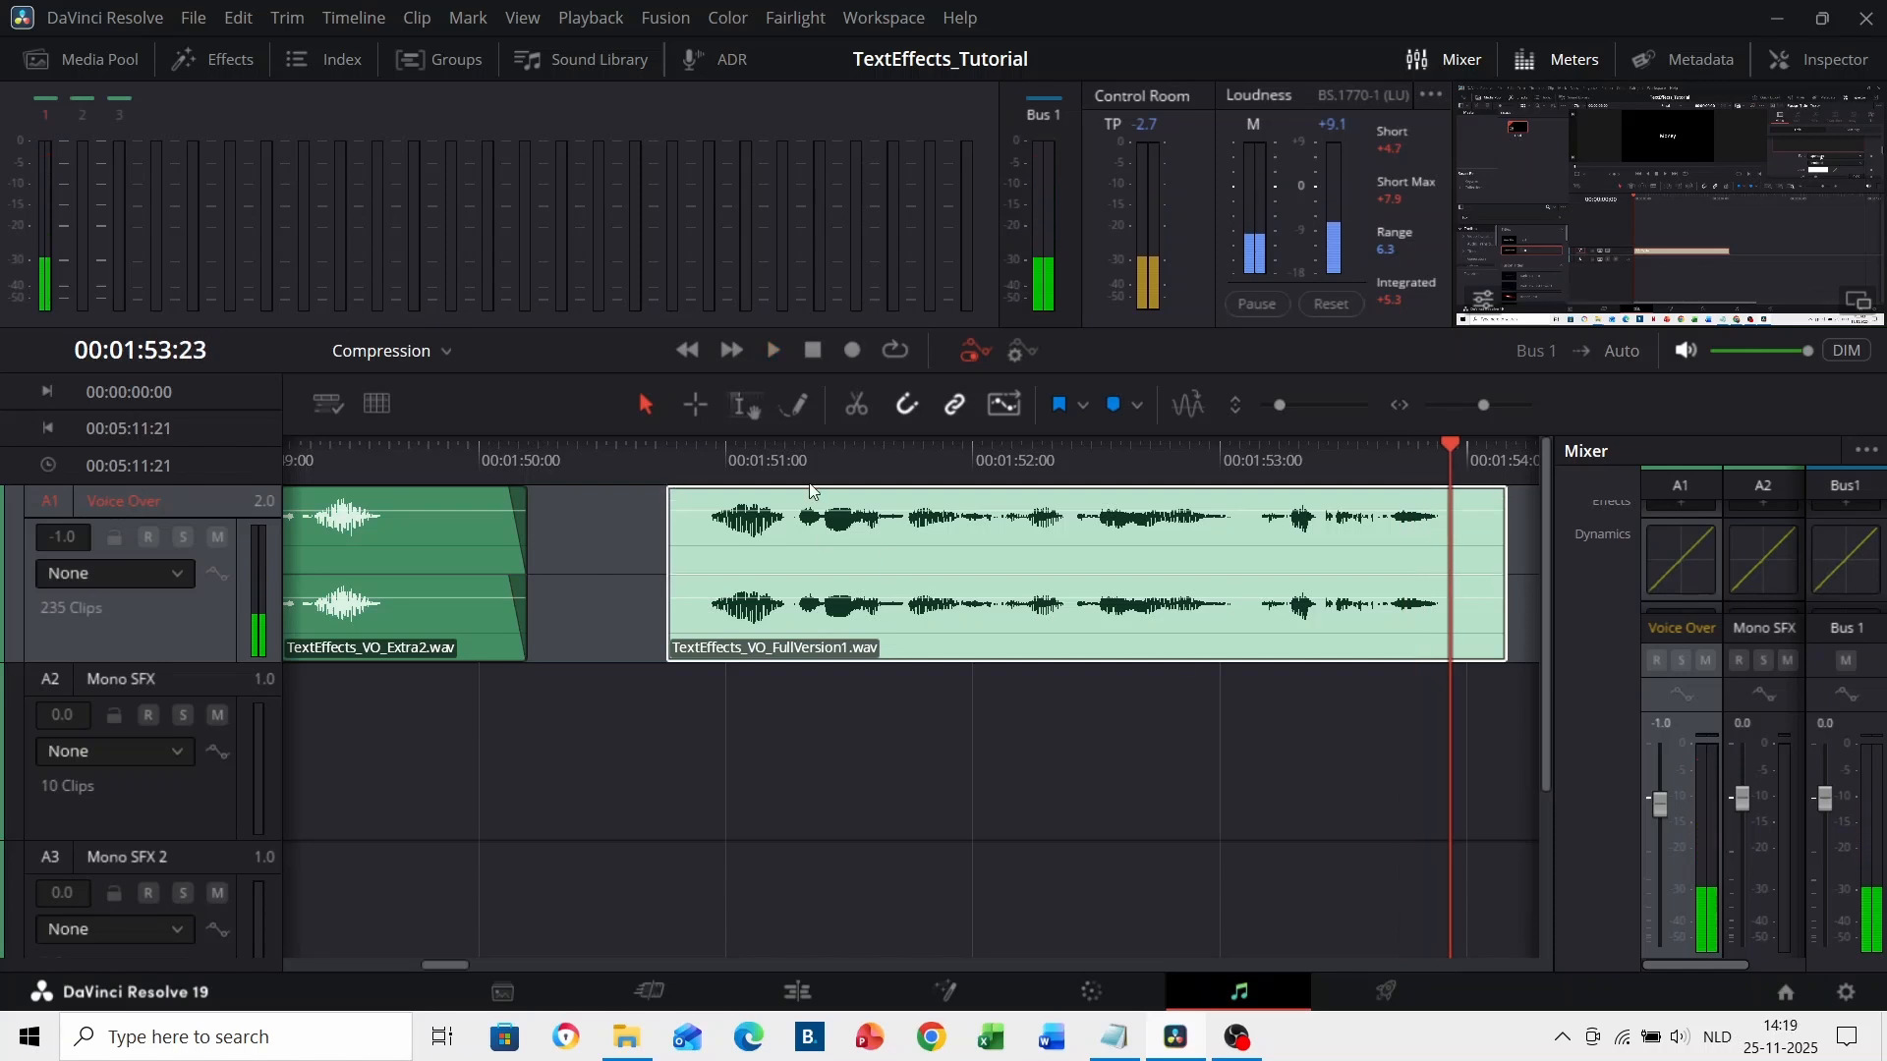
pyautogui.click(686, 458)
pyautogui.press('space')
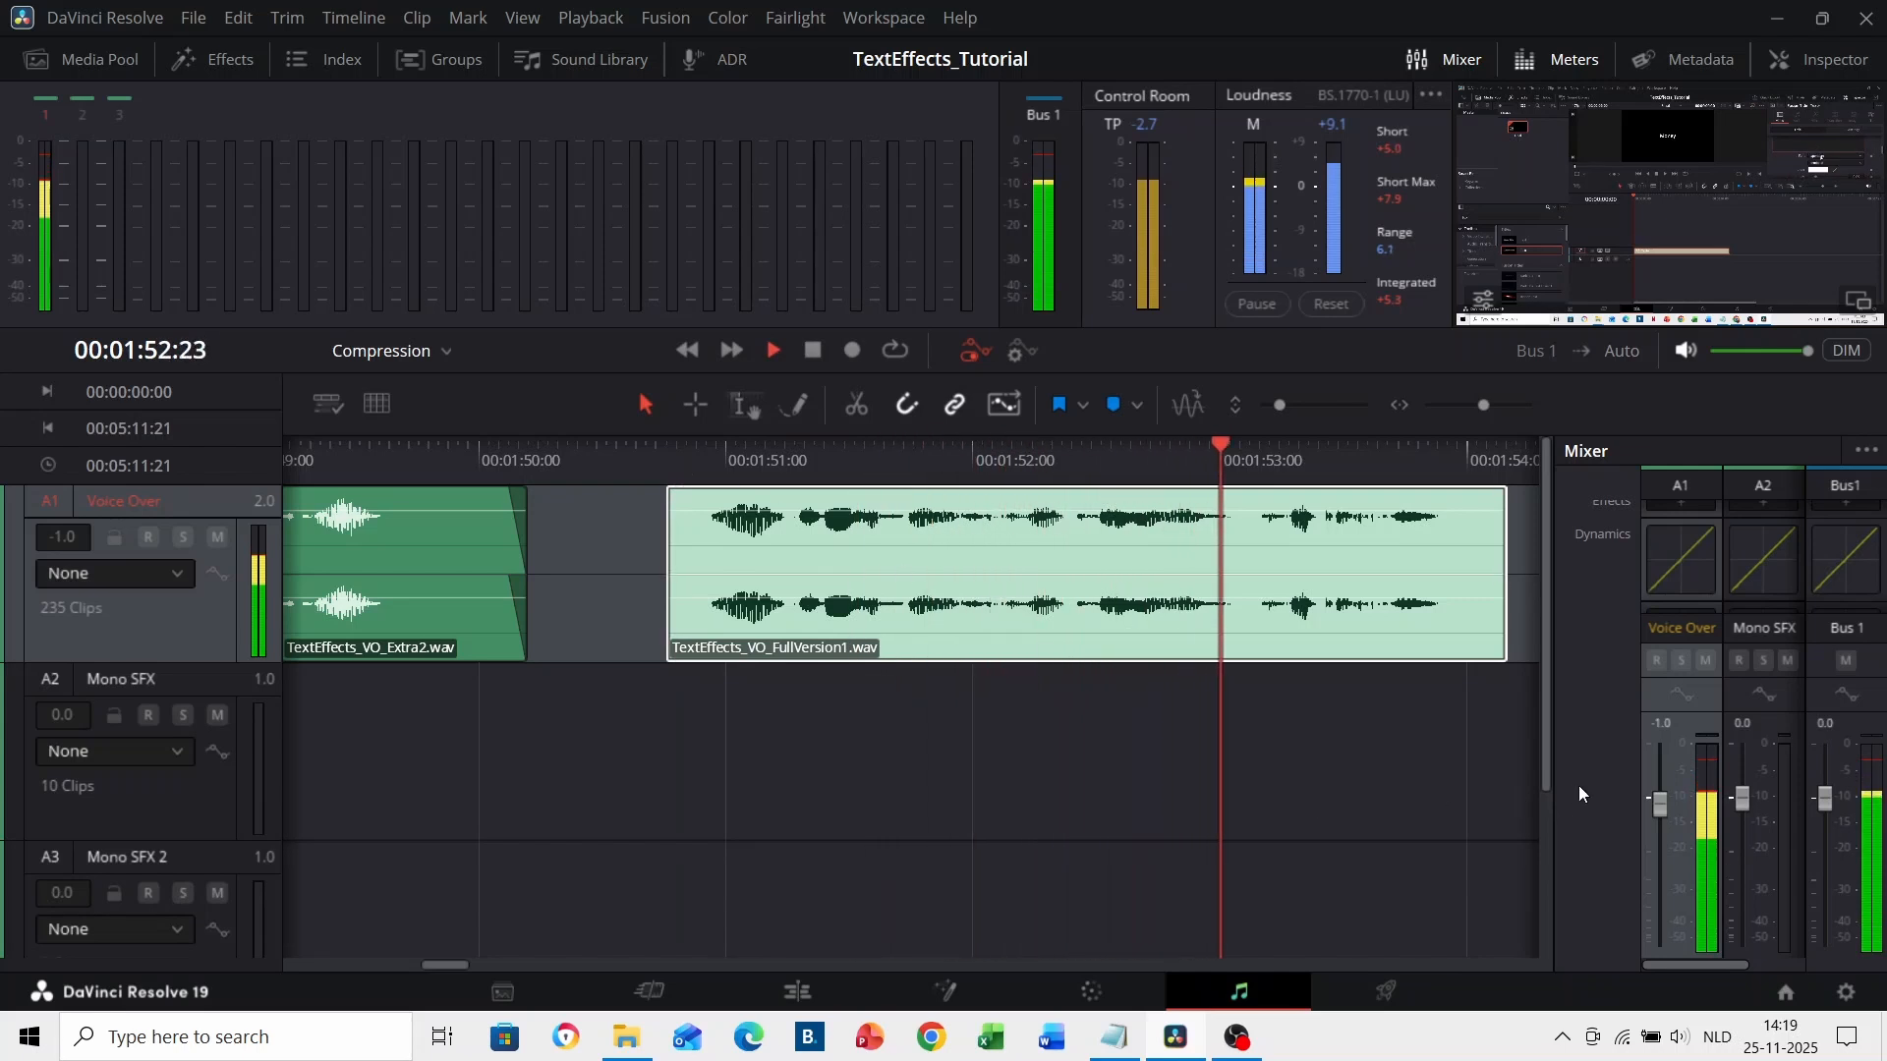
pyautogui.press('space')
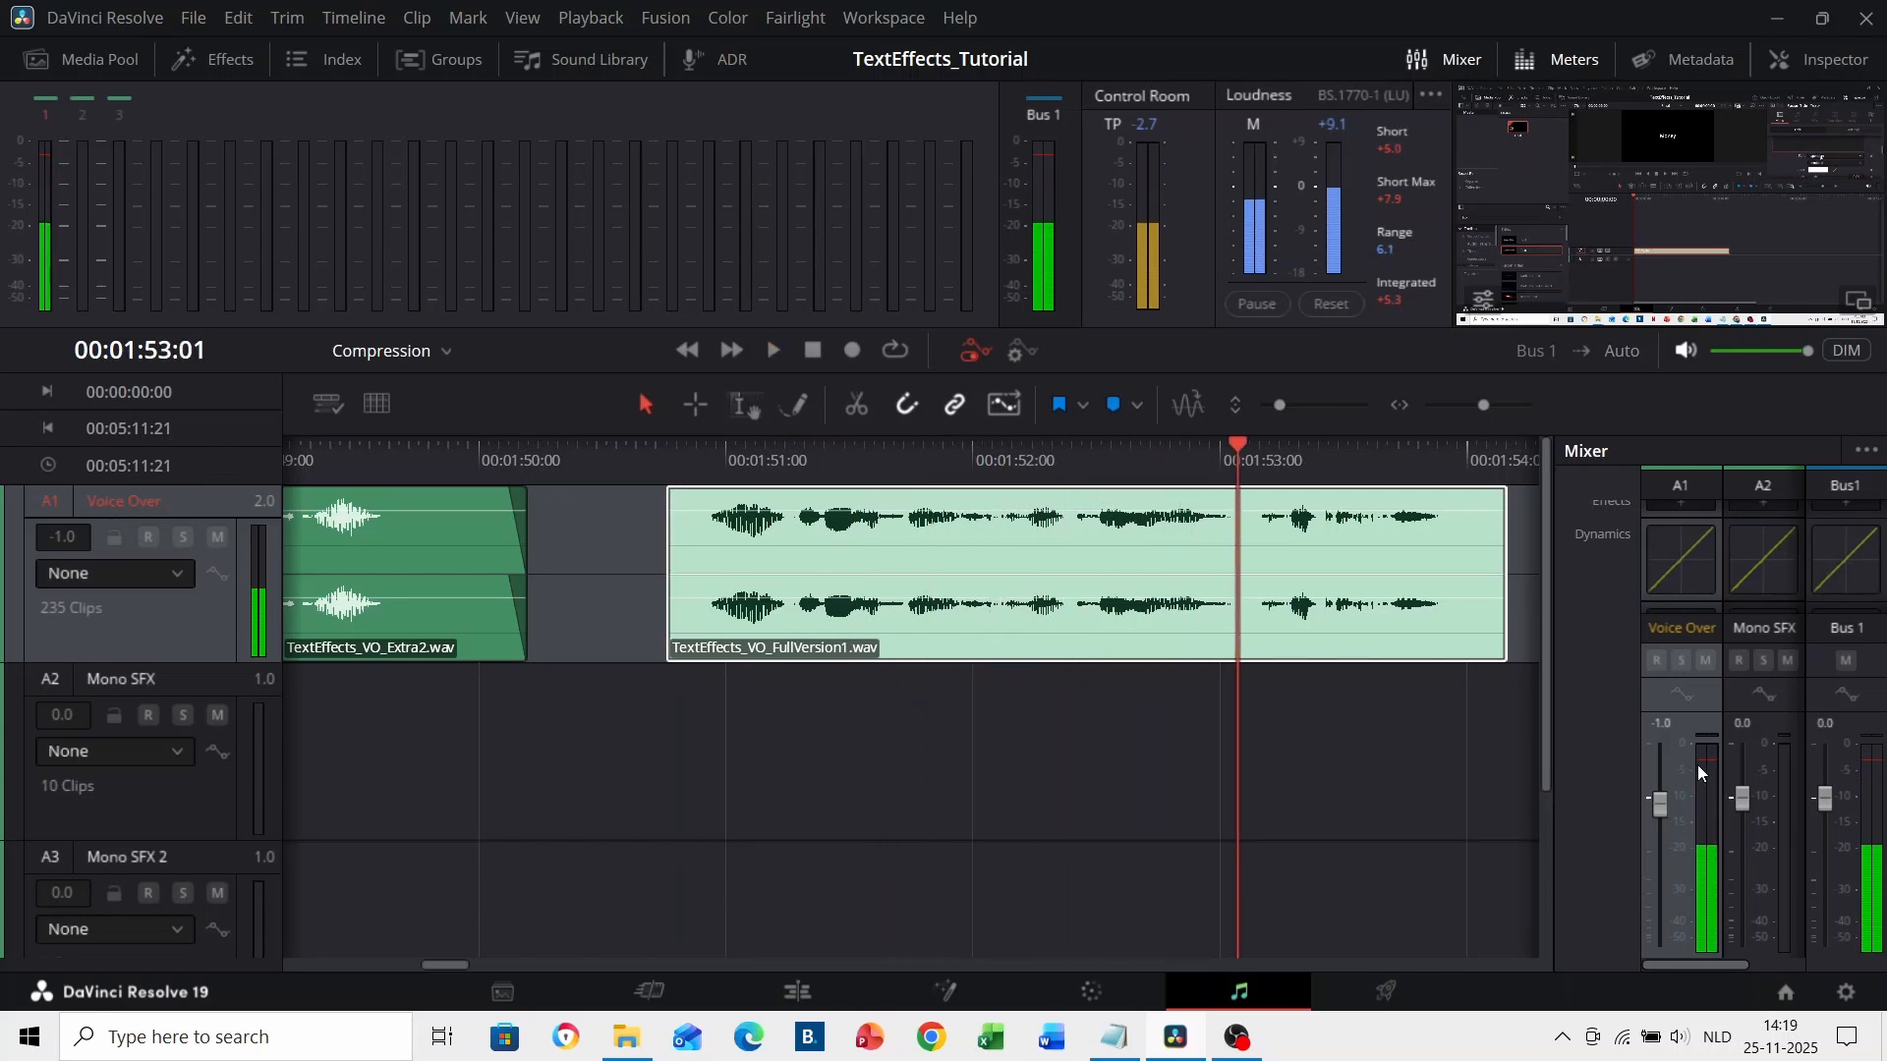
pyautogui.click(802, 458)
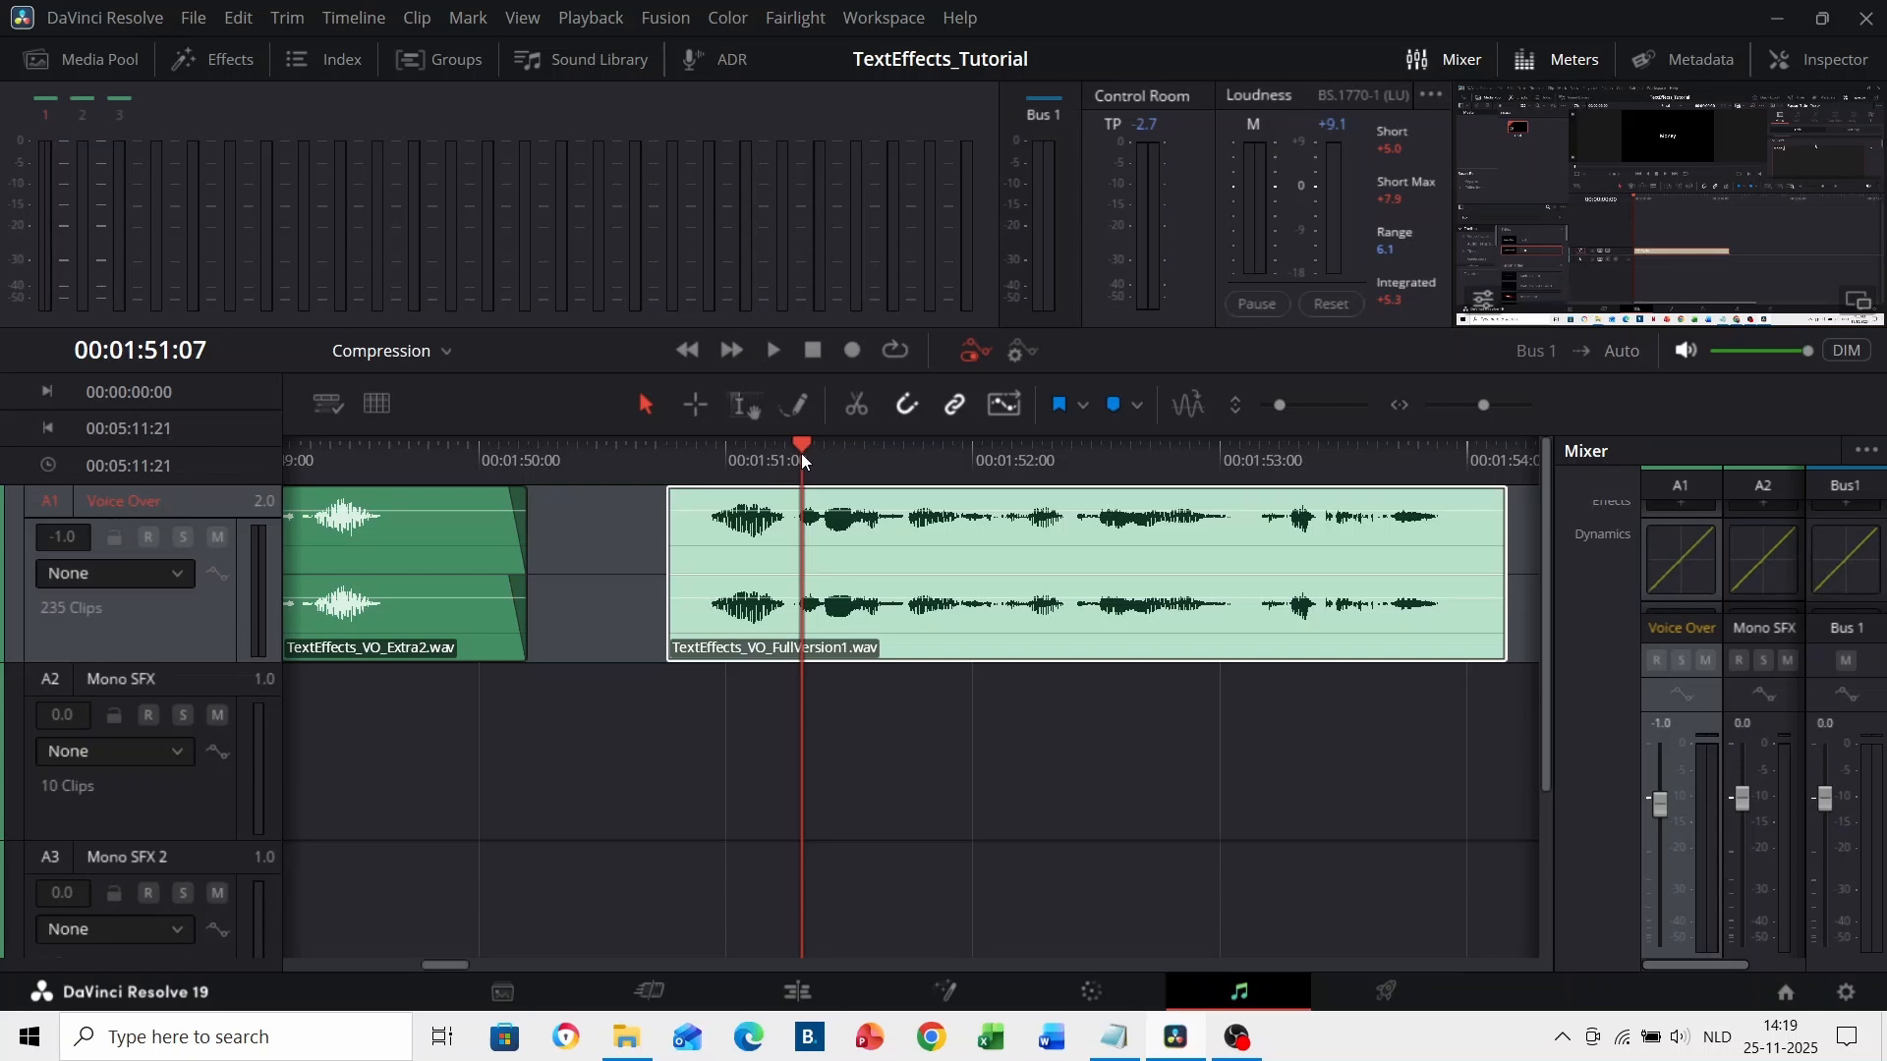
# - Enable the Compressor in the Voice Over track's dynamics and lower its threshold to -19.8 dB
pyautogui.doubleClick(1688, 572)
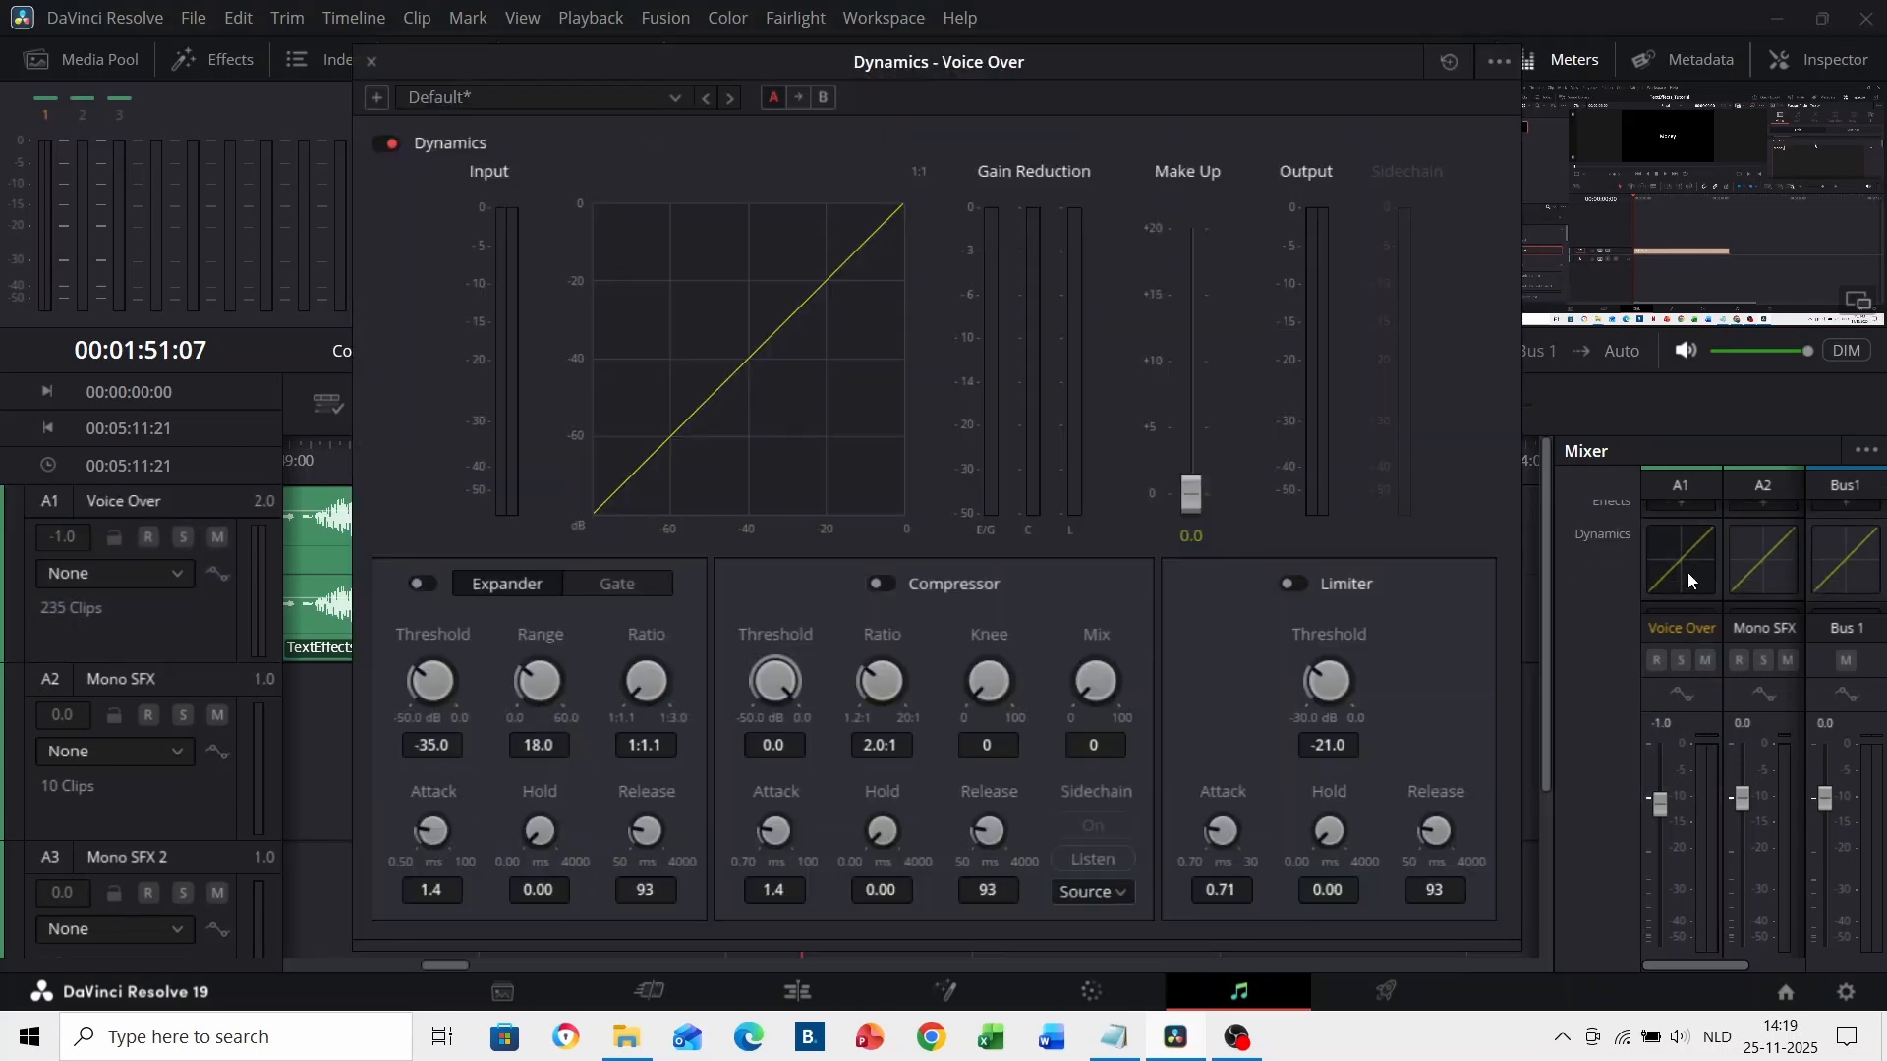
pyautogui.click(881, 585)
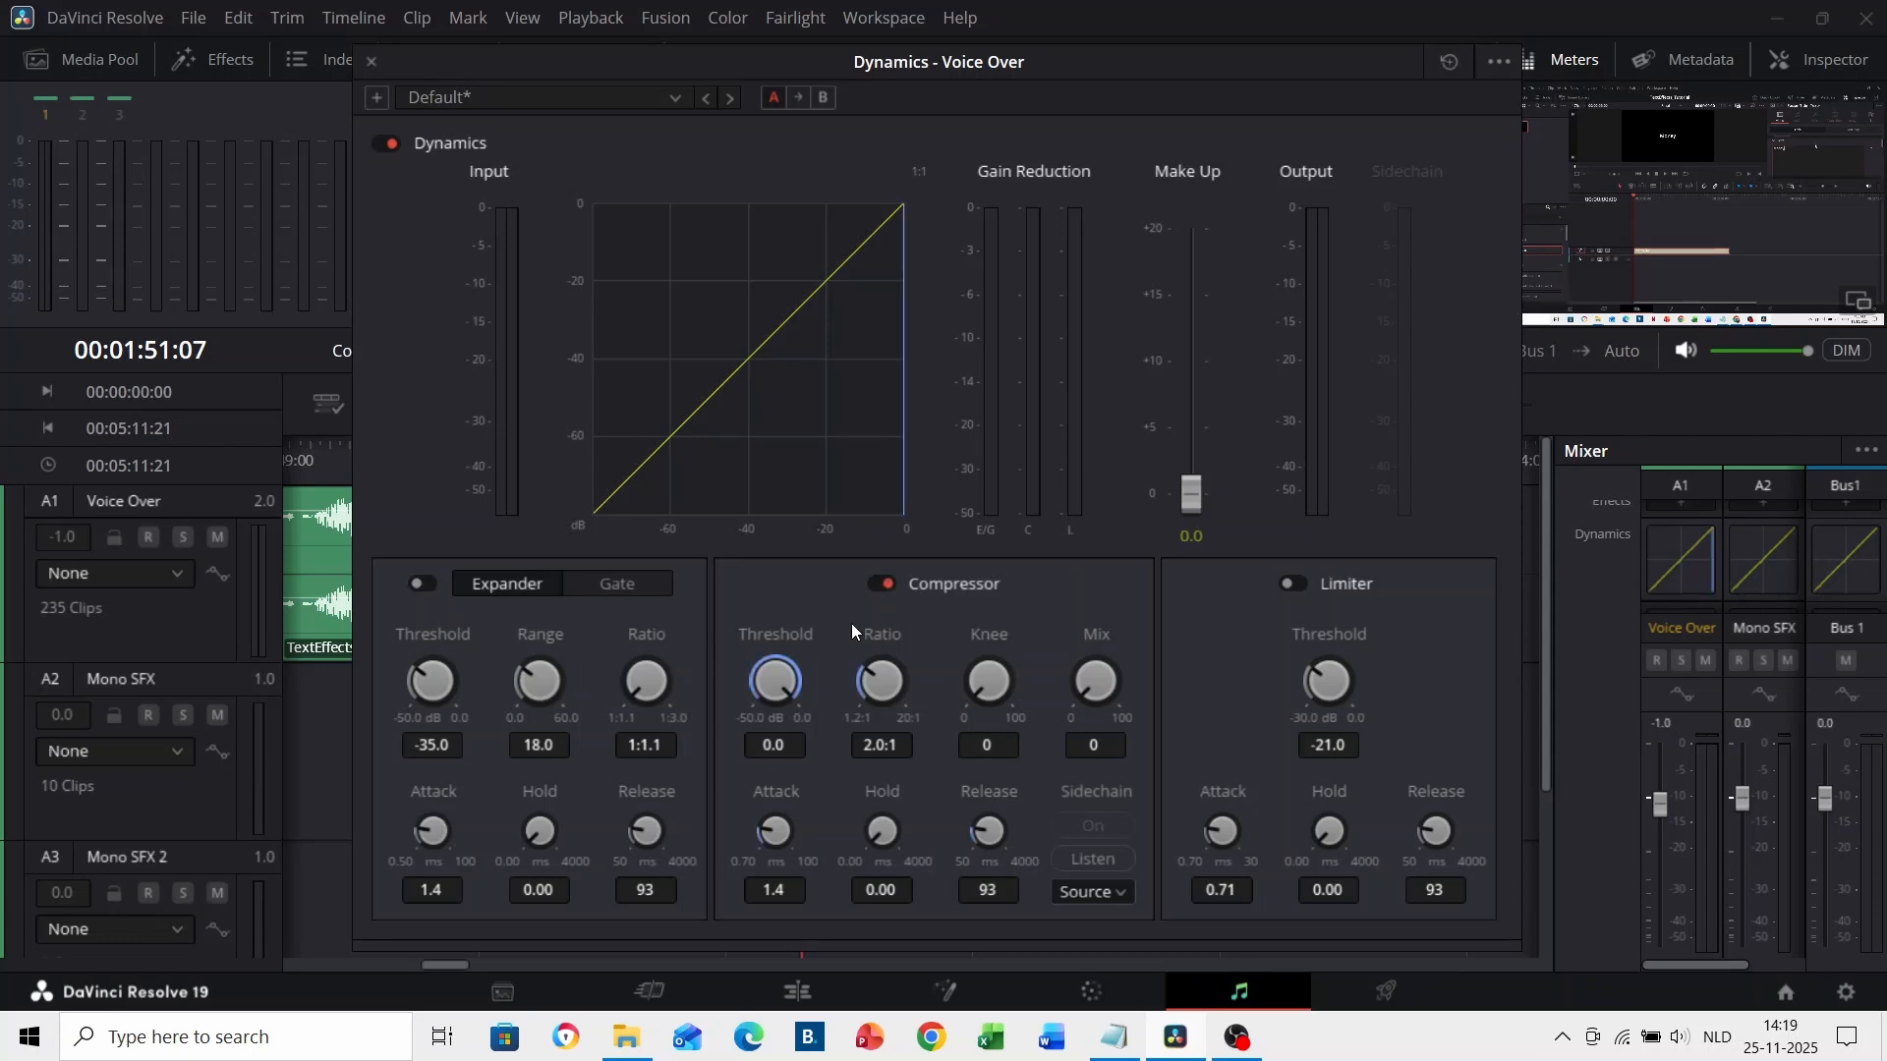
pyautogui.moveTo(788, 698); pyautogui.dragTo(657, 651)
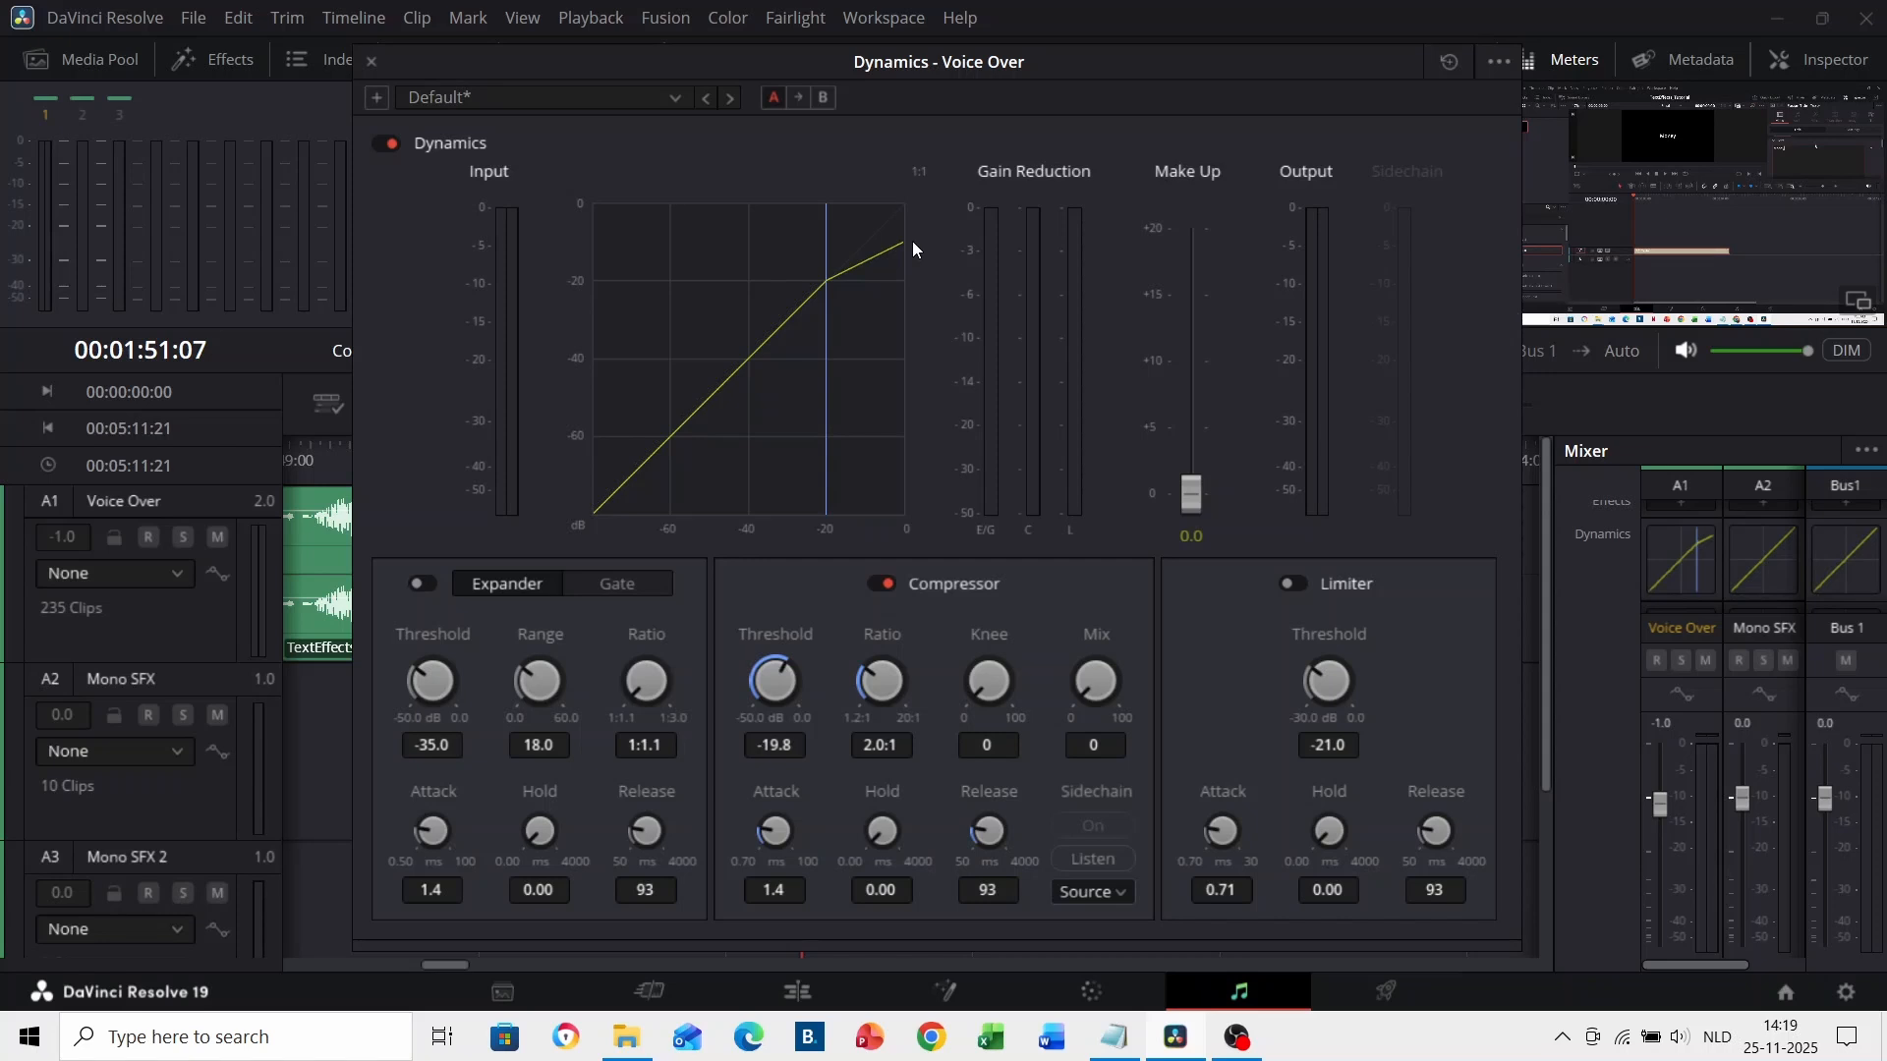
pyautogui.click(372, 61)
# - Play the compressed voice-over clip from its start and check the Voice Over and Bus 1 levels
pyautogui.click(668, 462)
pyautogui.press('space')
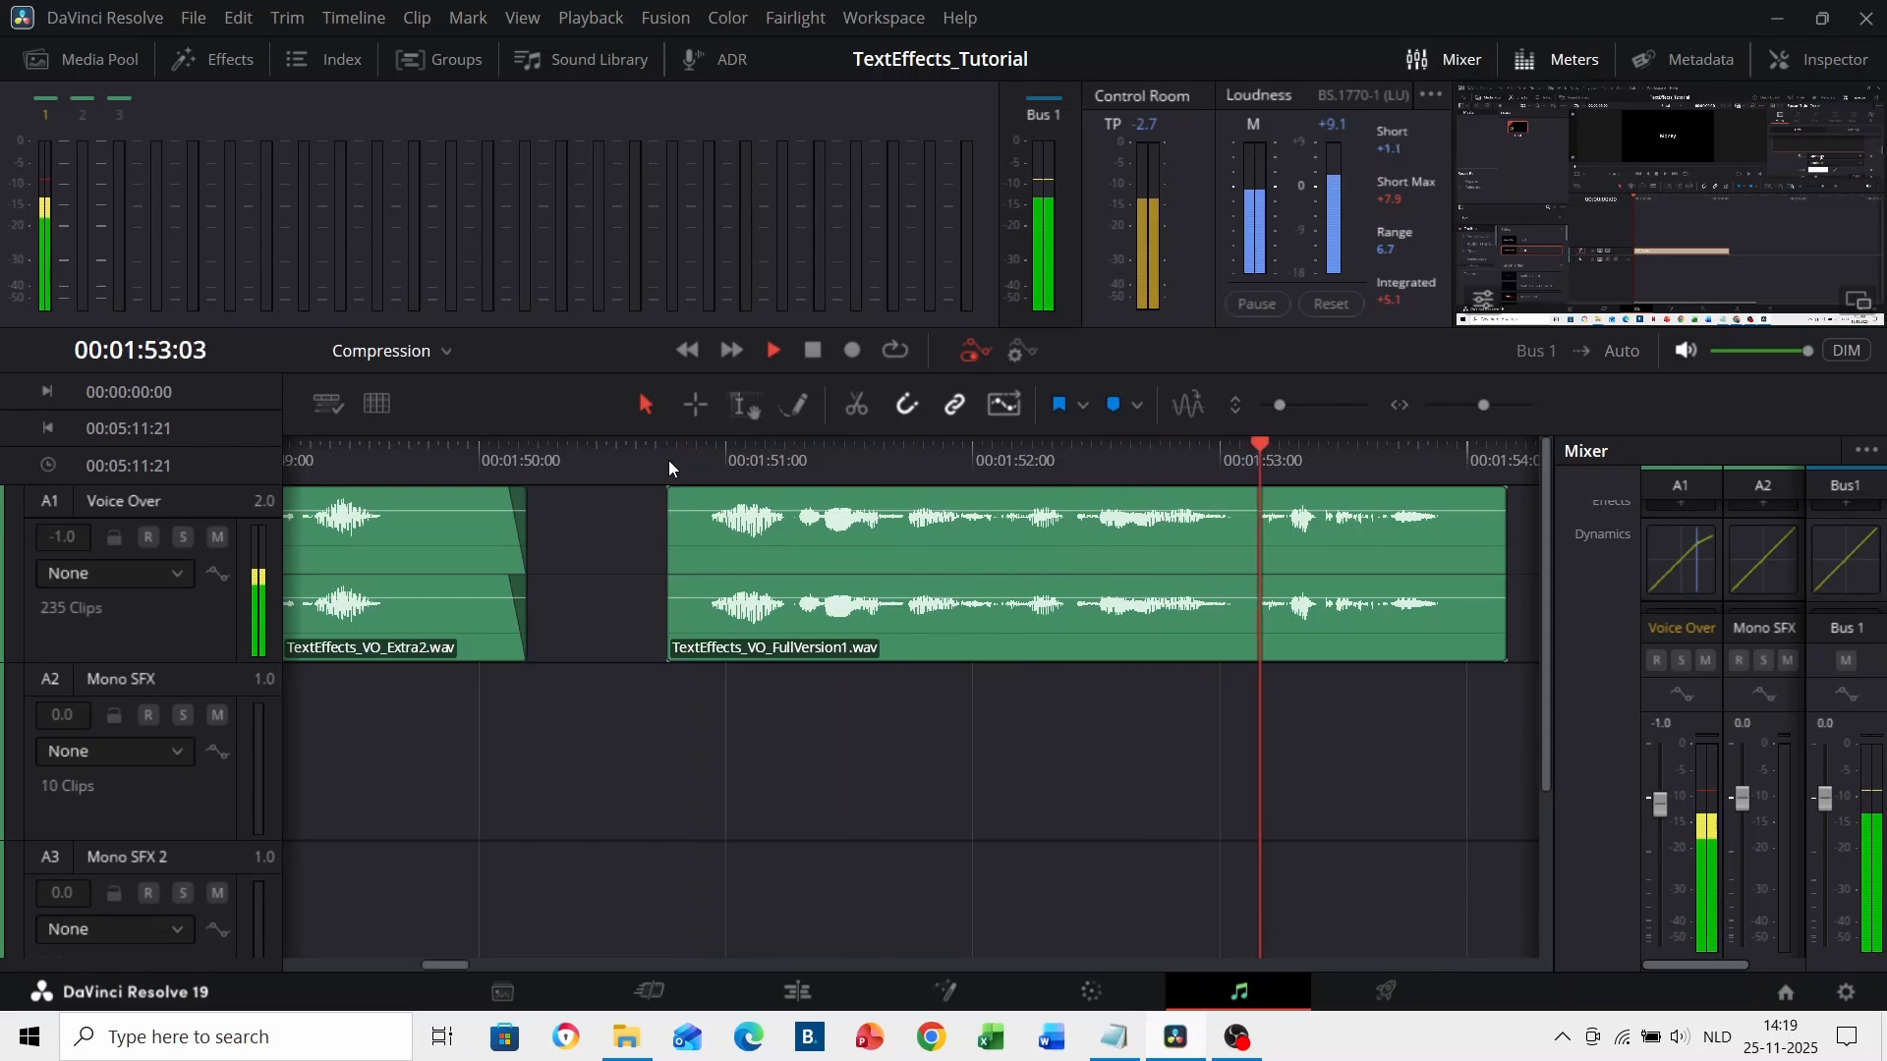
pyautogui.press('space')
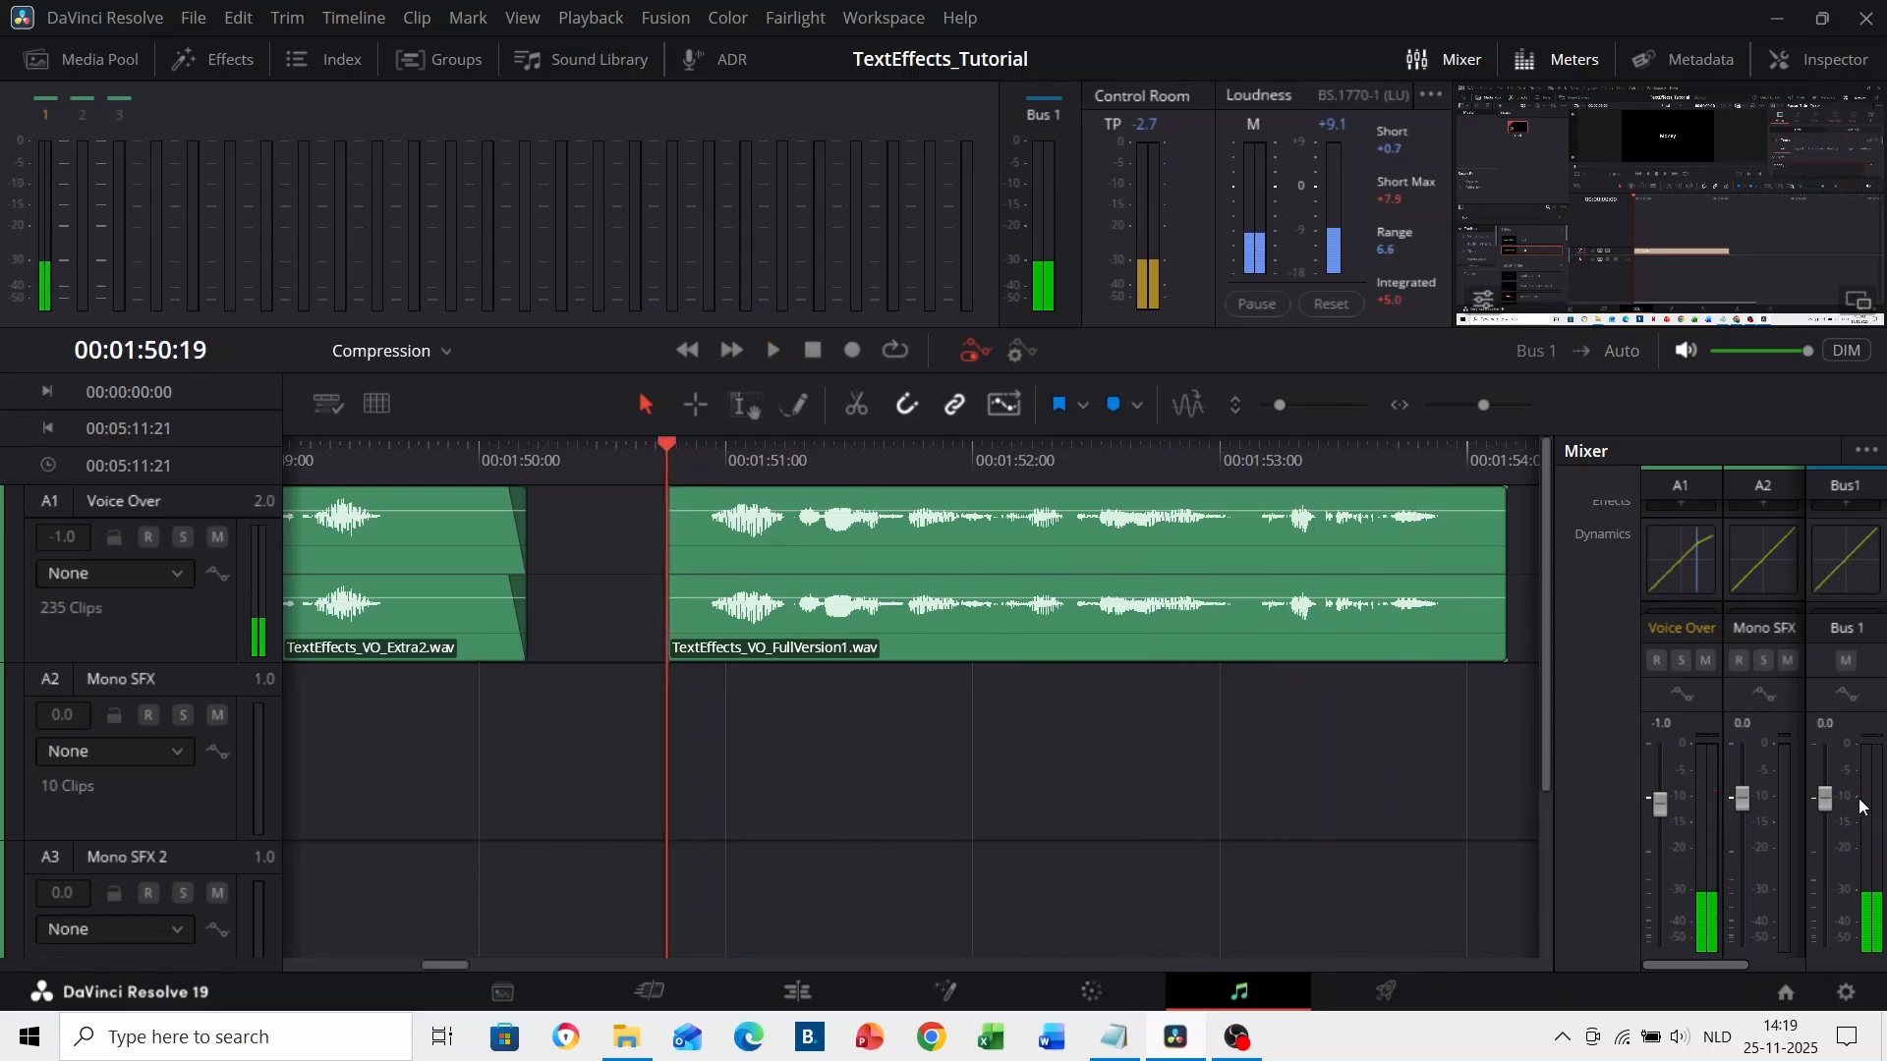
pyautogui.press('space')
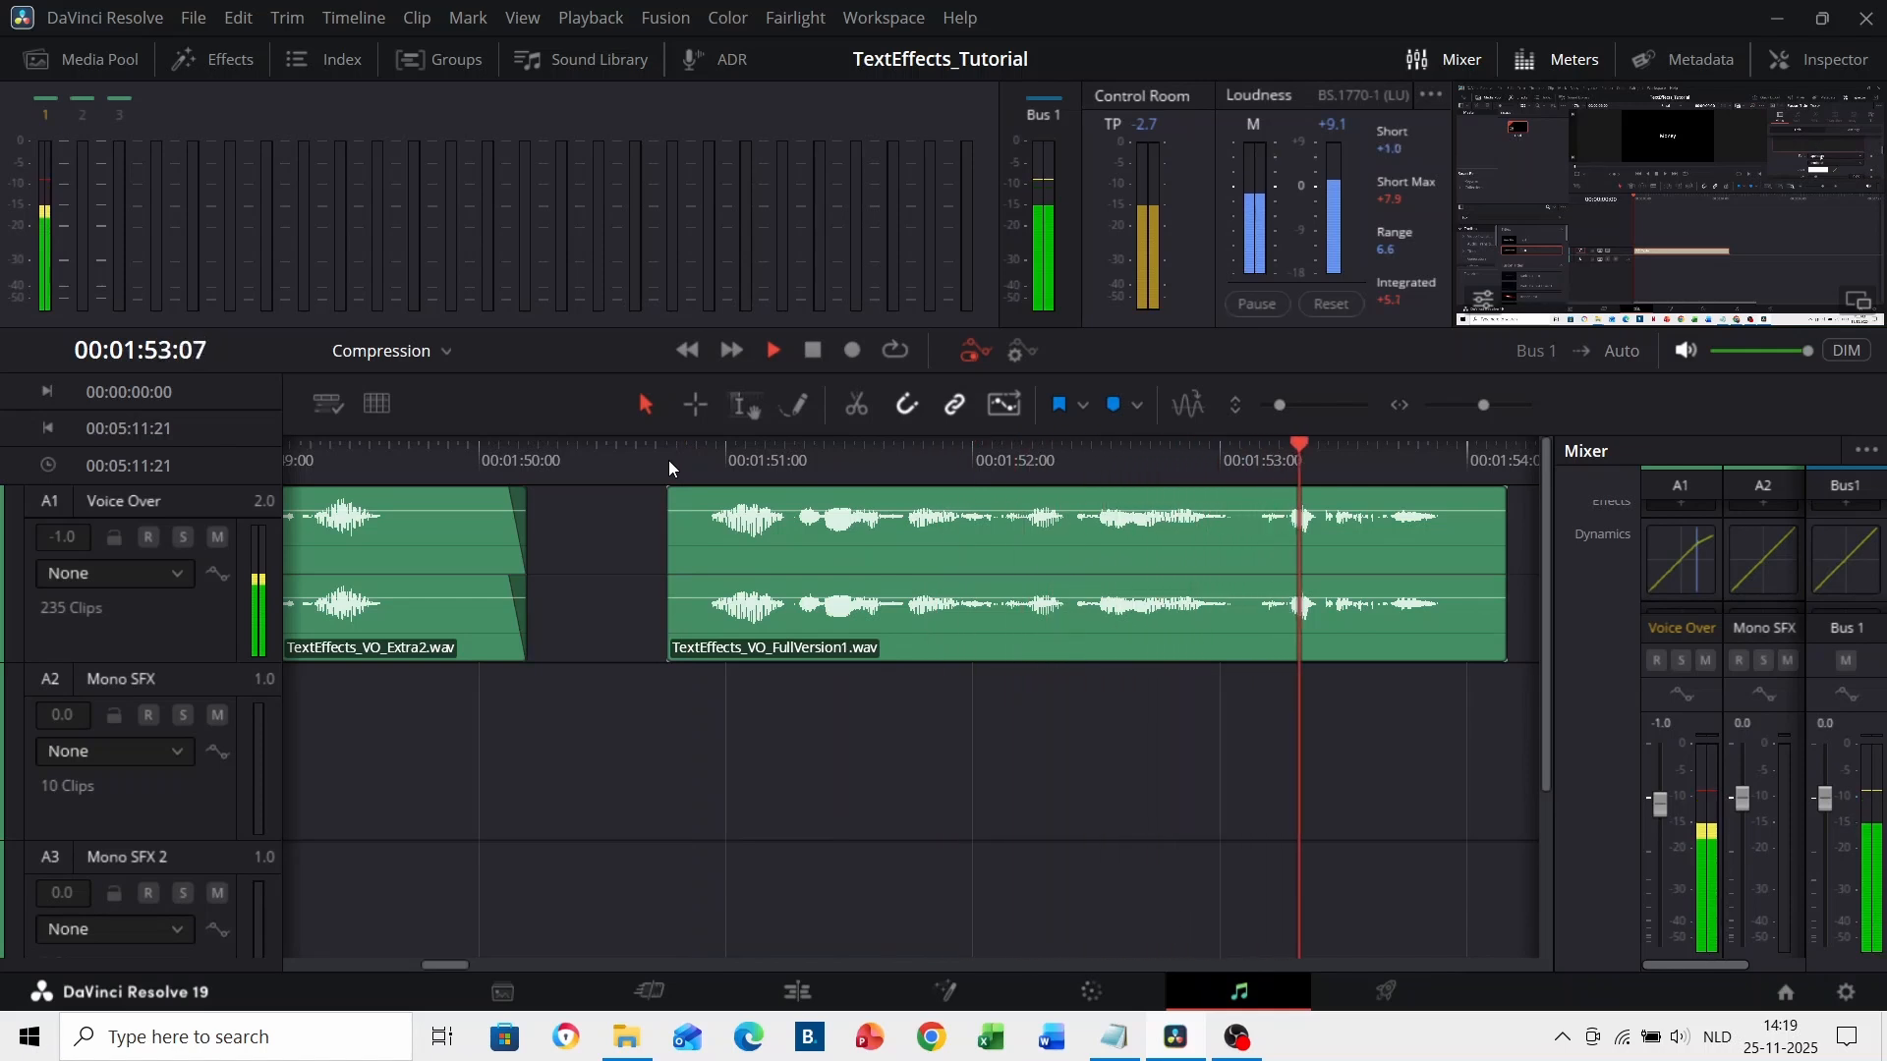
pyautogui.press('space')
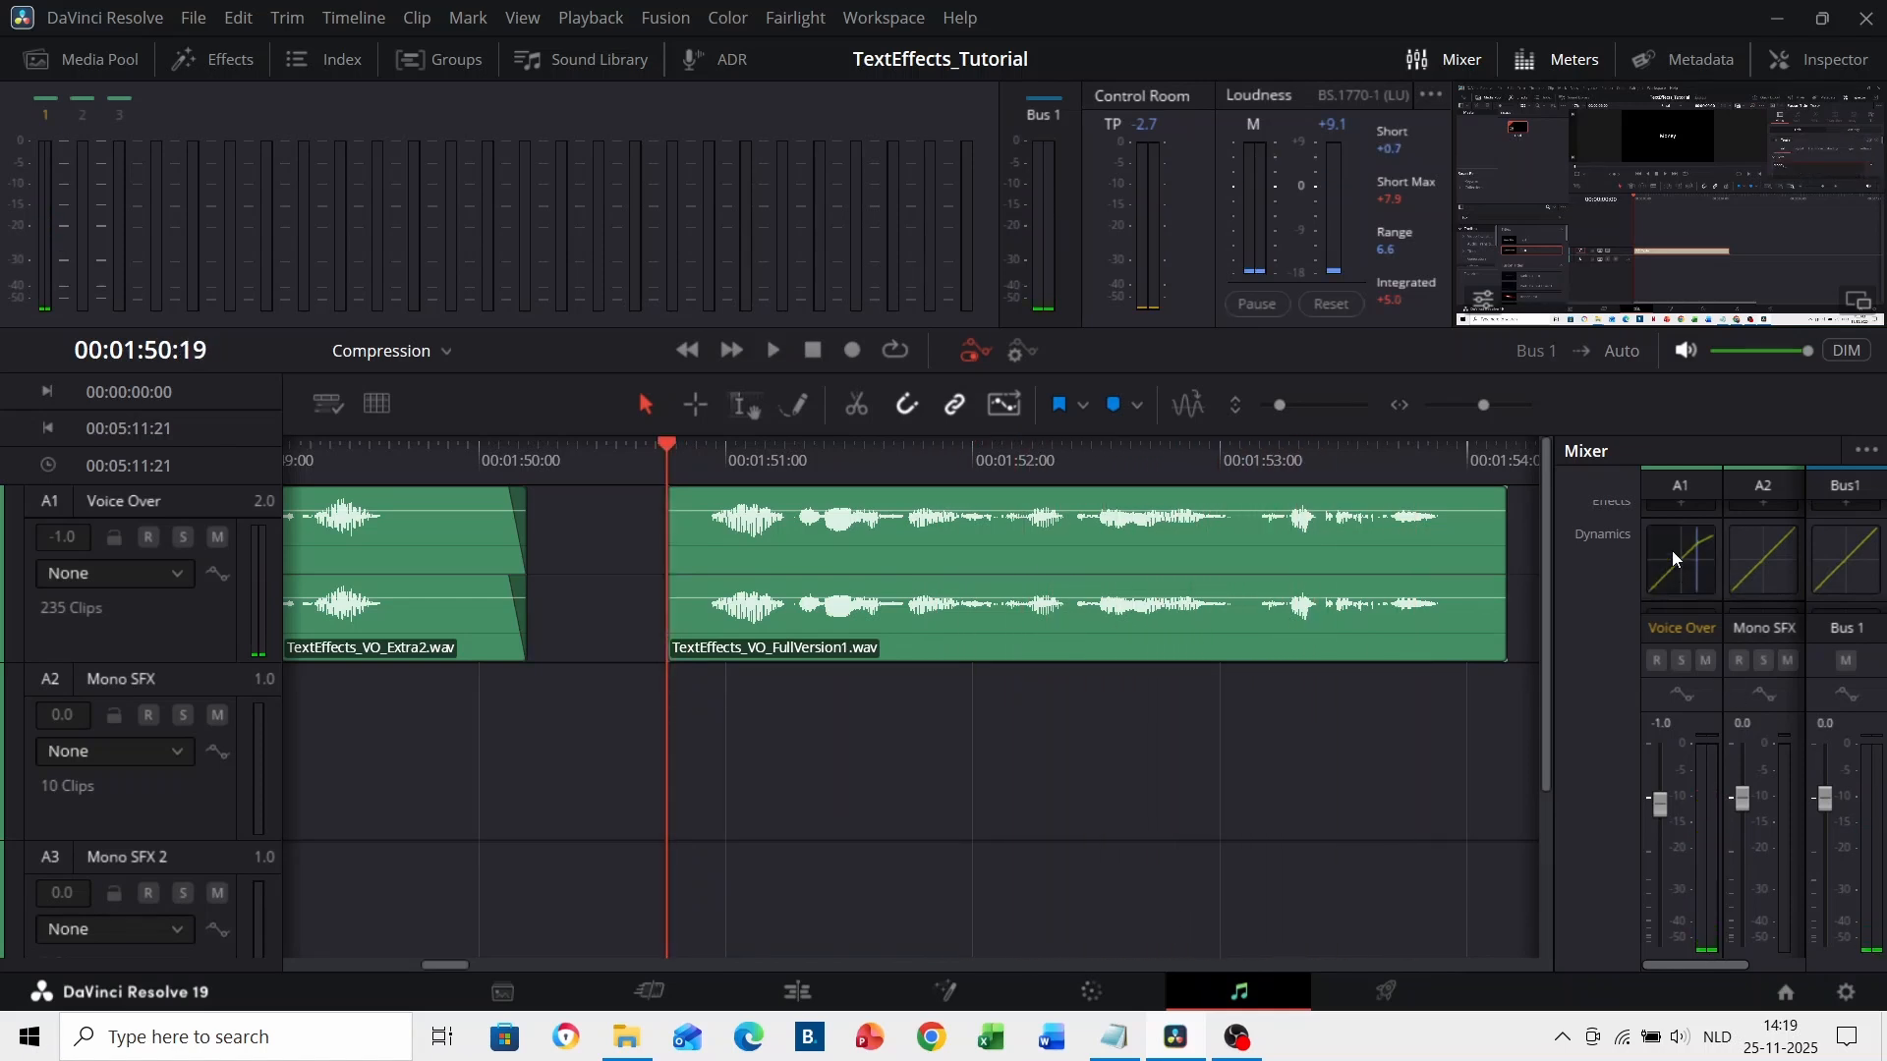
# - Raise the Voice Over compressor's threshold to -6.0 dB and play the voice-over clip from its start
pyautogui.doubleClick(1681, 560)
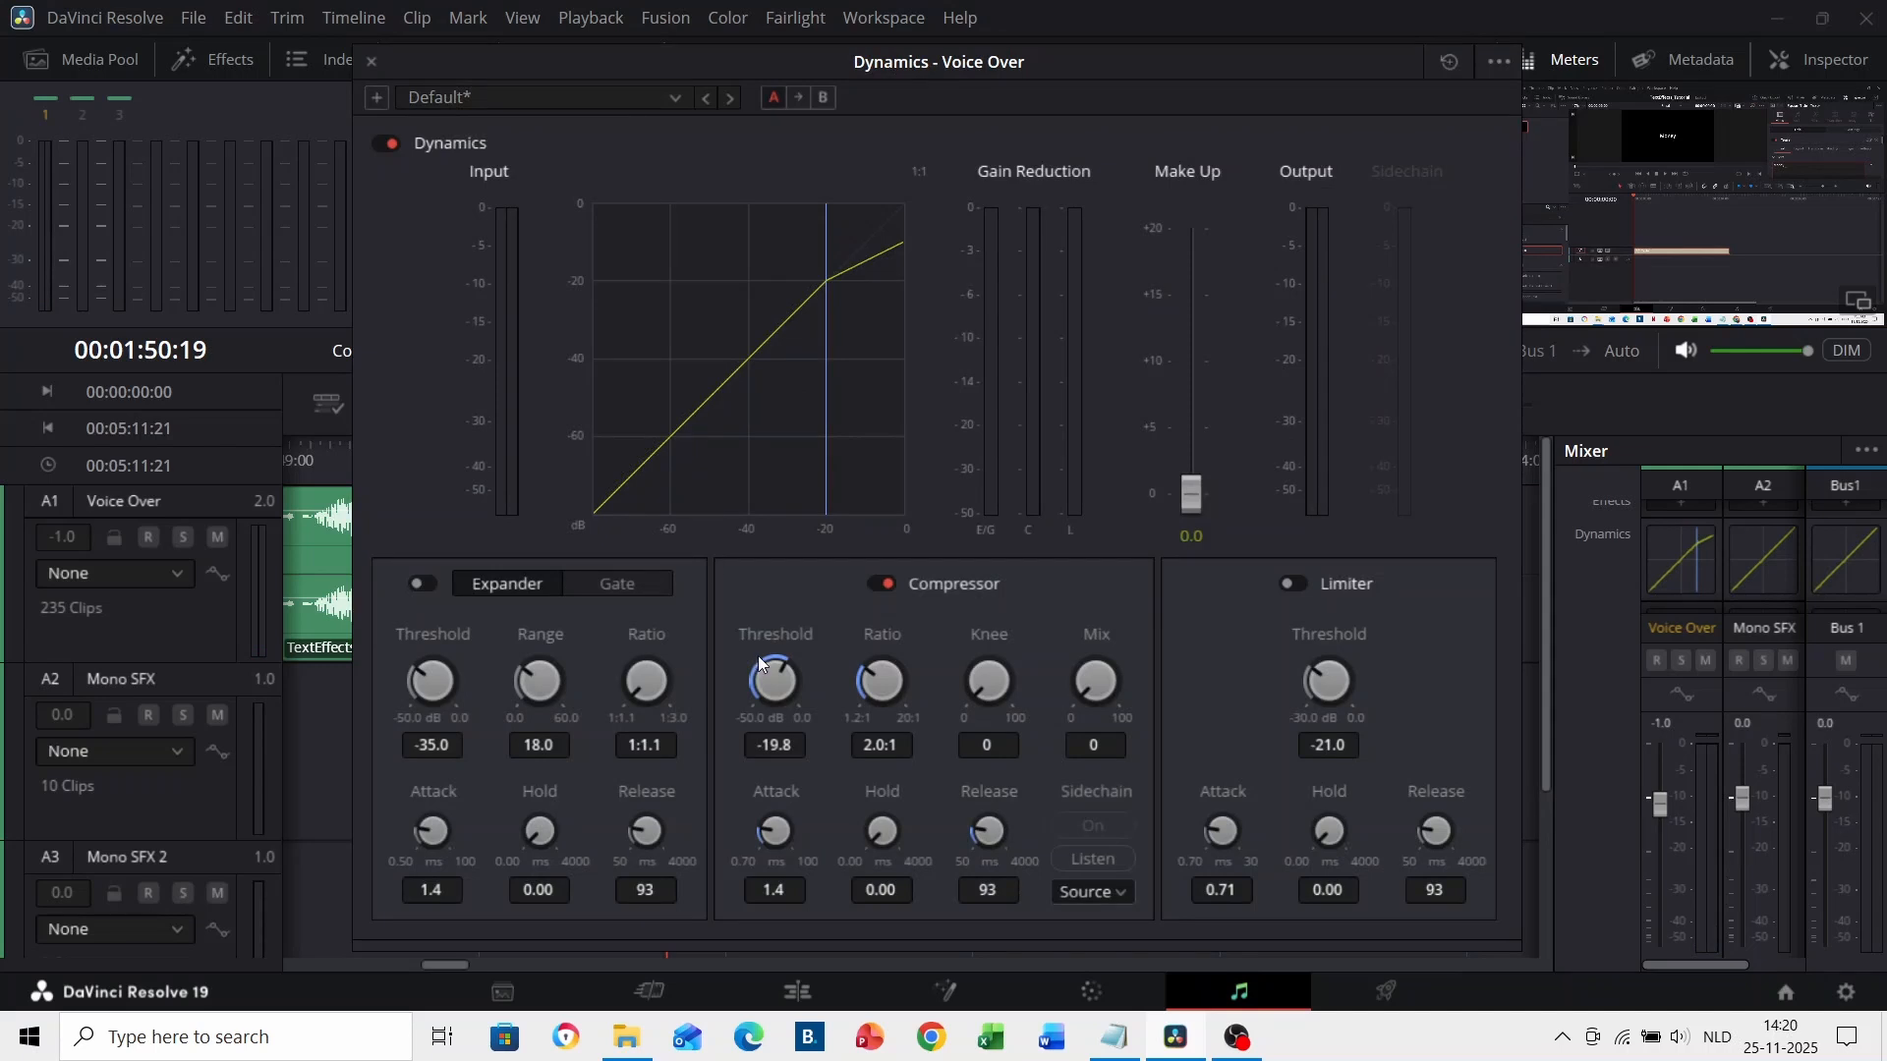
pyautogui.moveTo(787, 663); pyautogui.dragTo(924, 657)
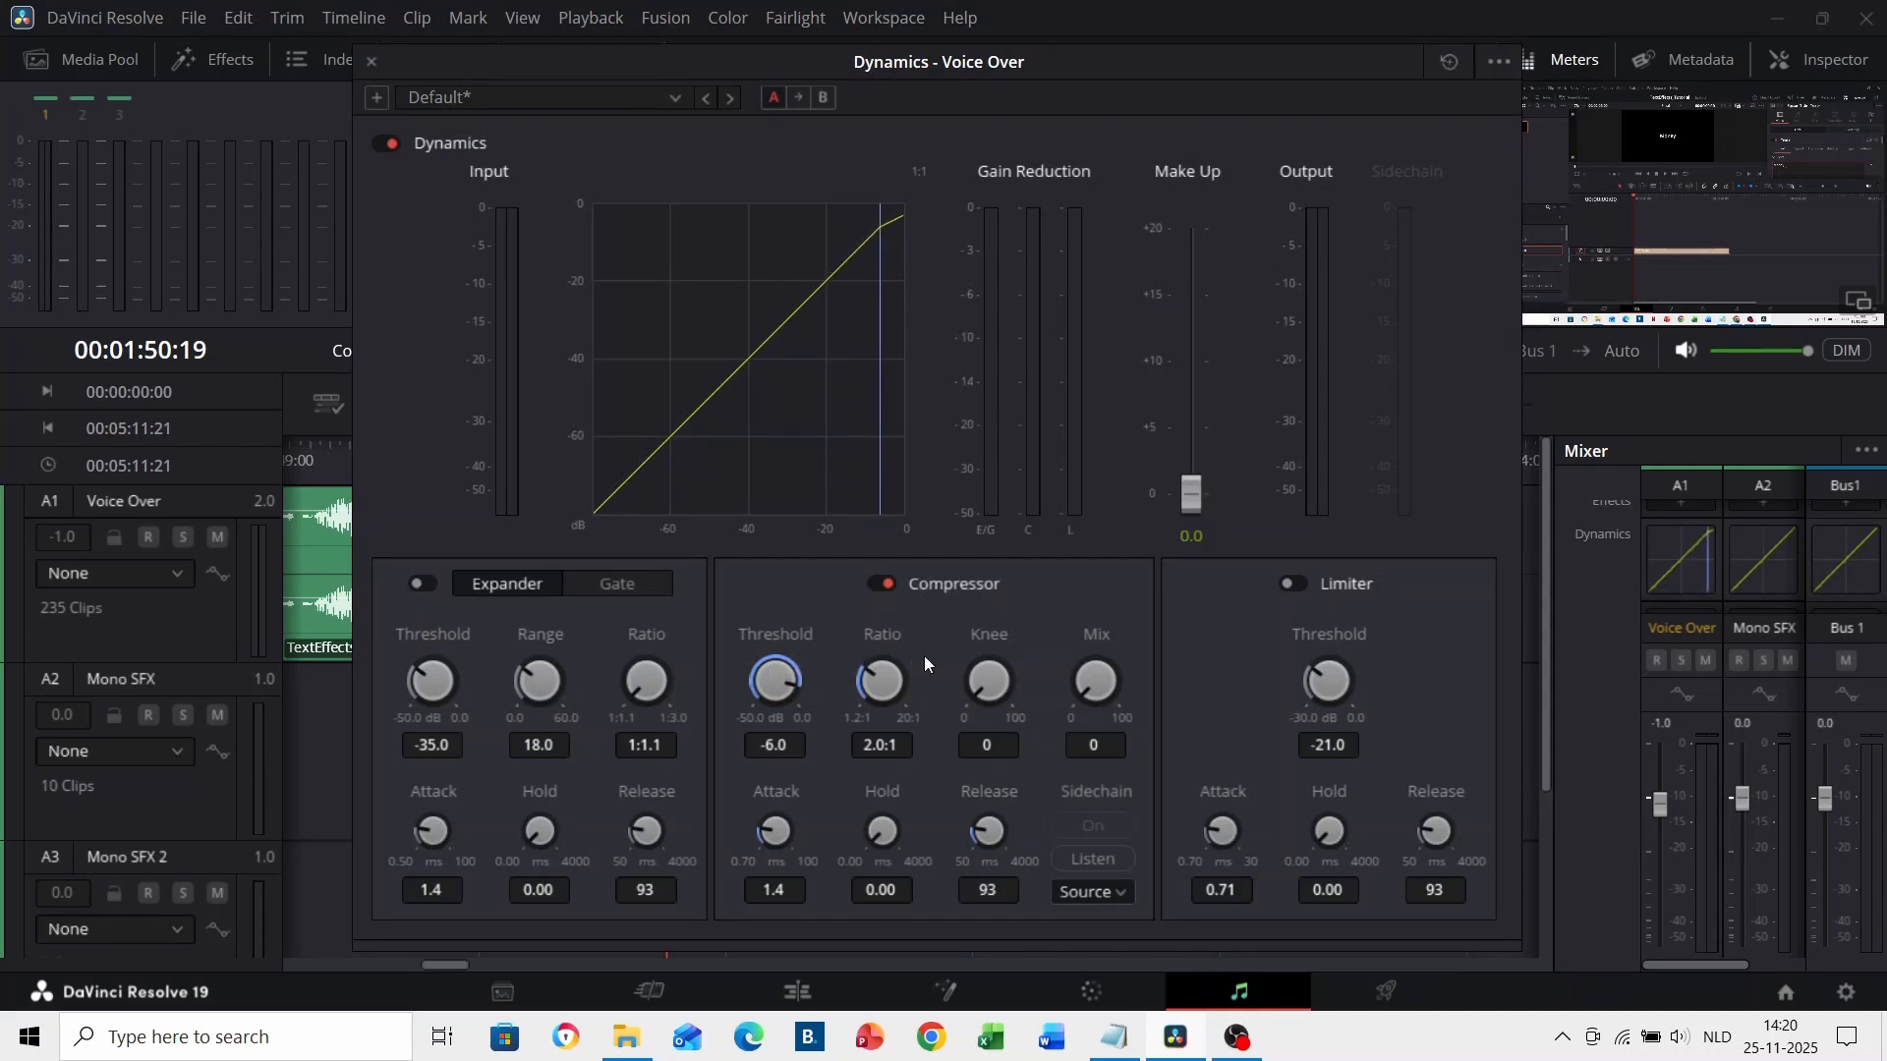
pyautogui.click(371, 60)
pyautogui.click(665, 462)
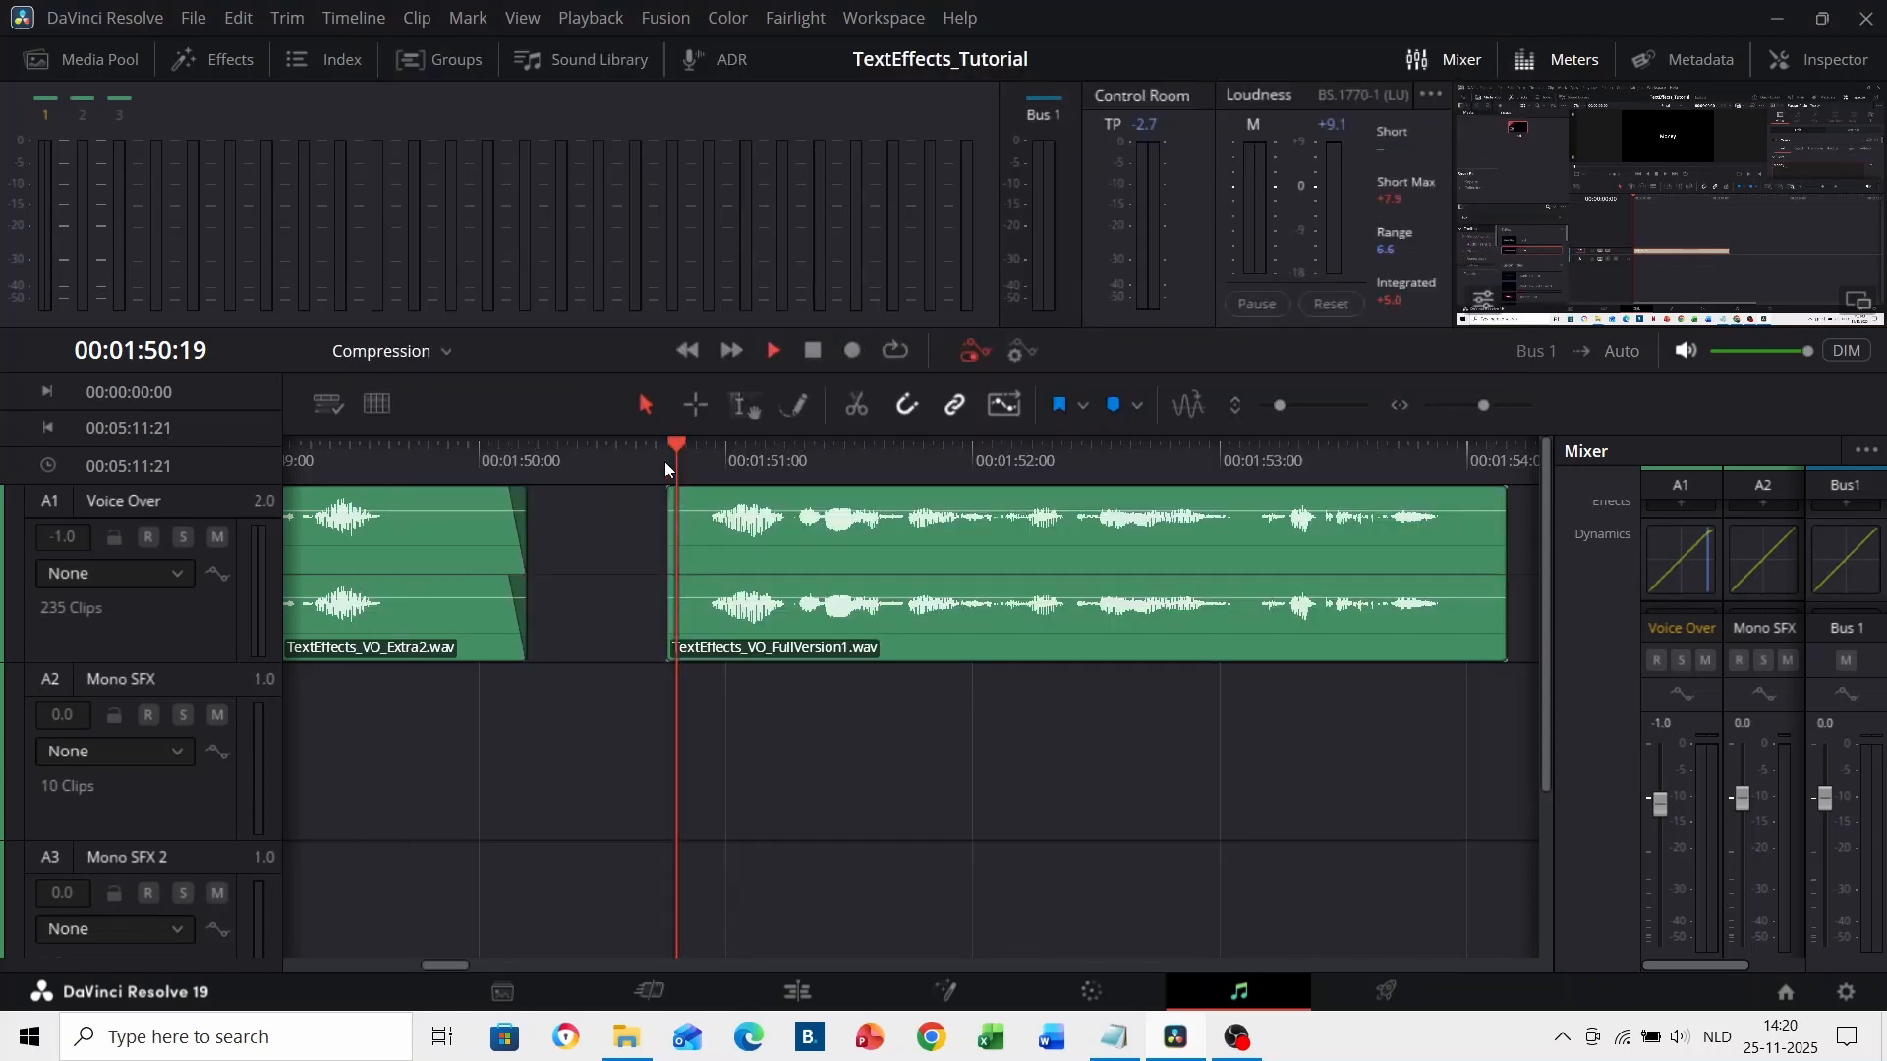
pyautogui.press('space')
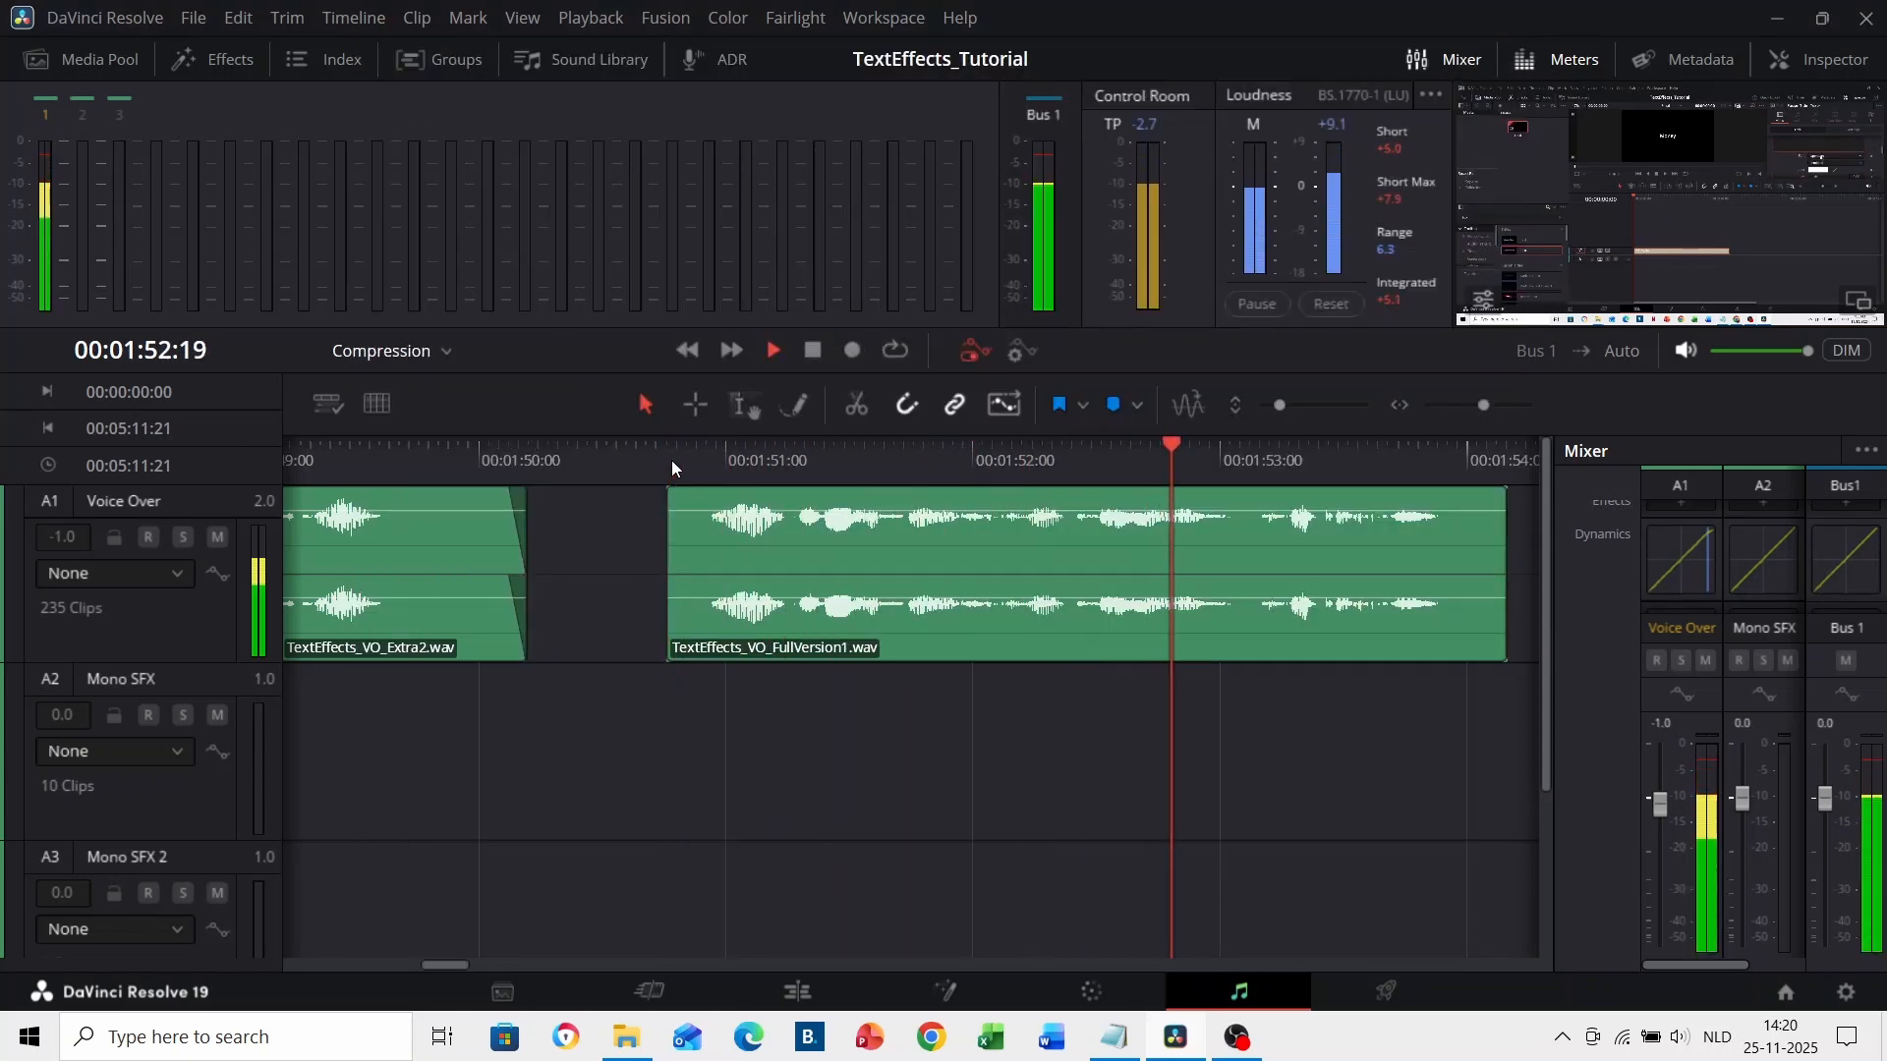
pyautogui.press('space')
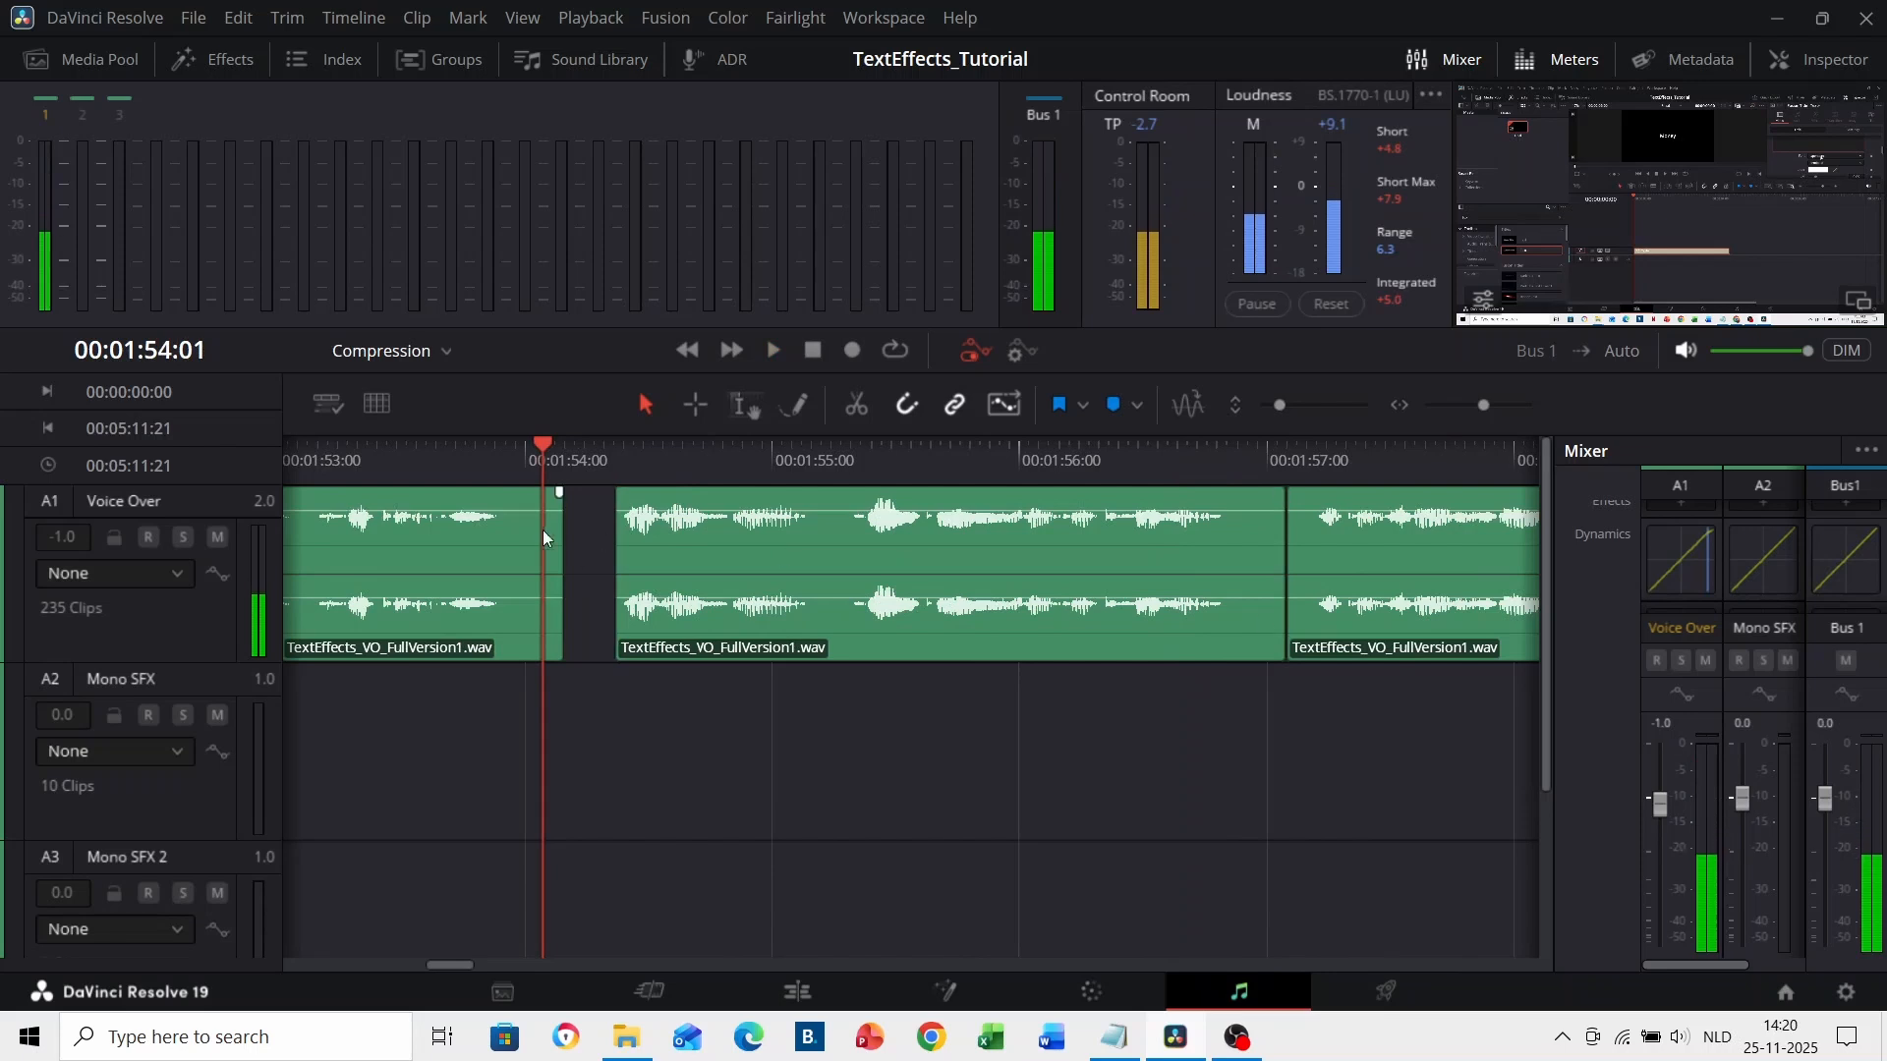
# - Set the Voice Over compressor's threshold to -19.8 dB and increase its ratio
pyautogui.hscroll(-3, 790, 636)
pyautogui.hscroll(-3, 792, 643)
pyautogui.click(500, 461)
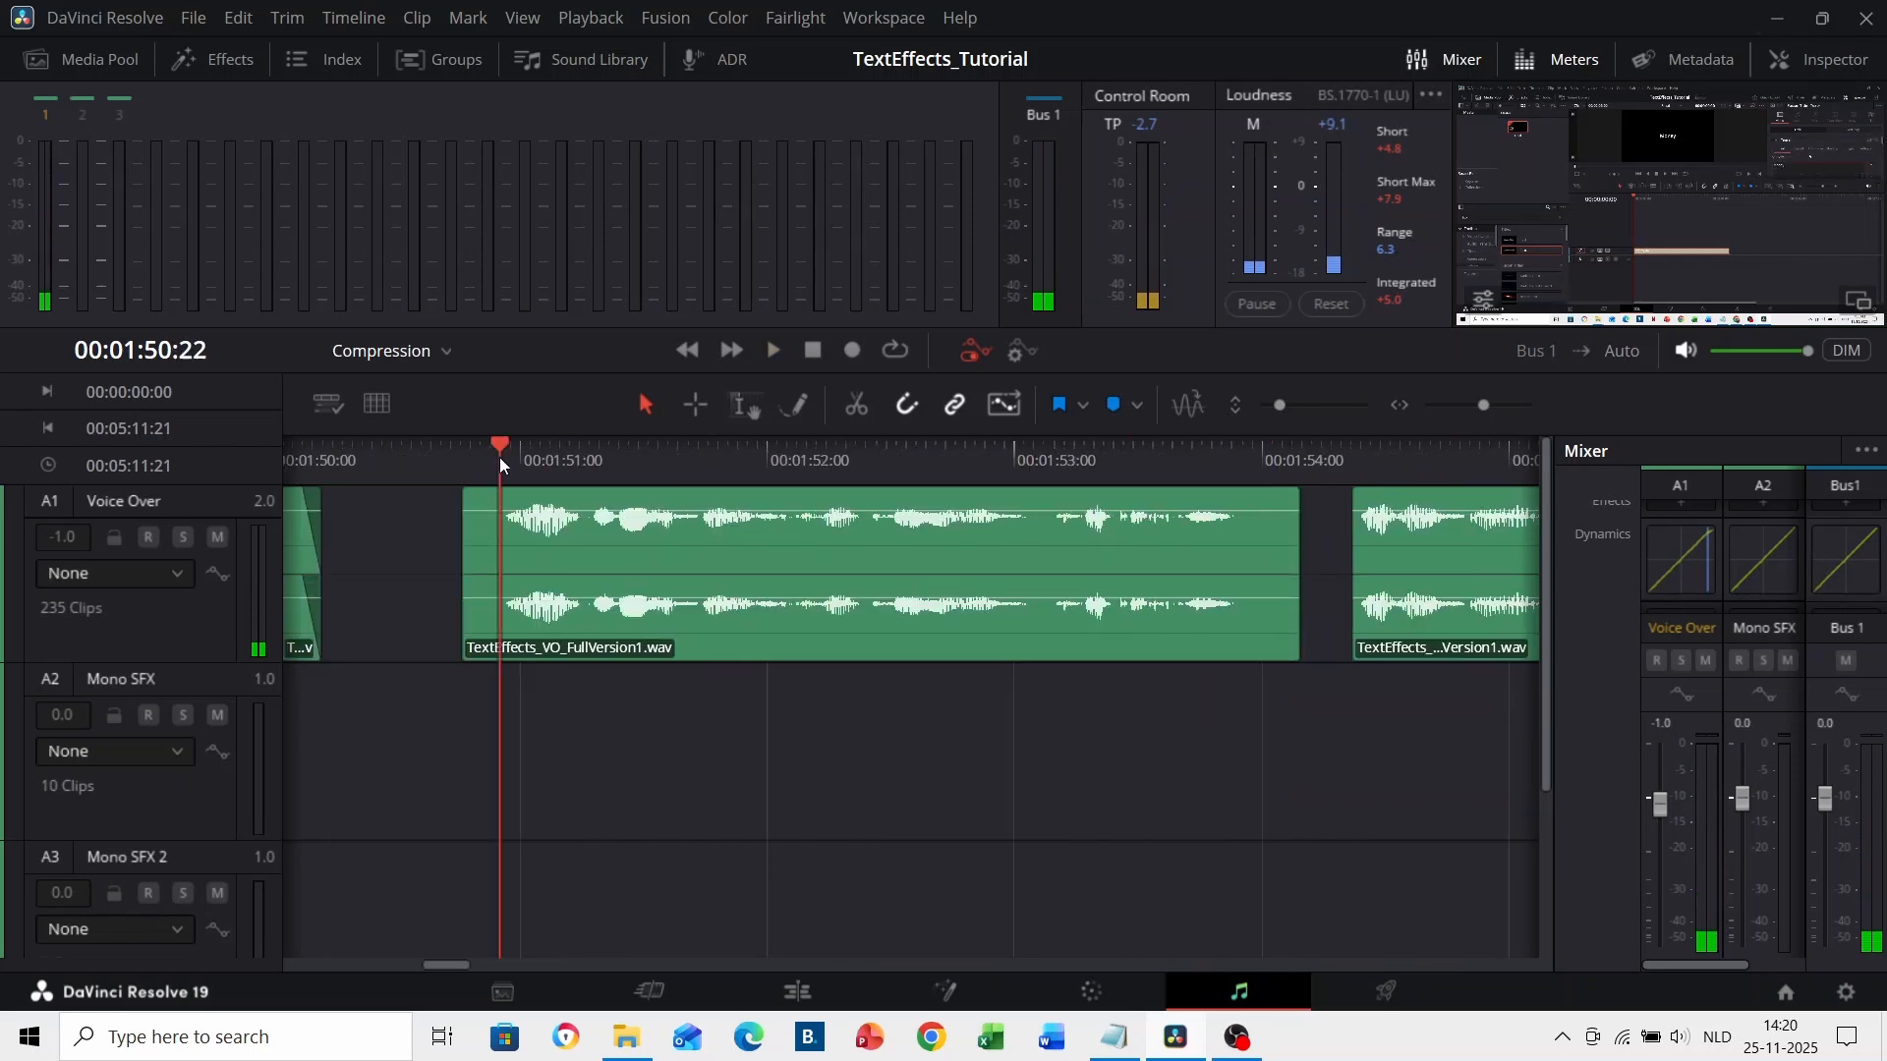
pyautogui.click(1673, 580)
pyautogui.moveTo(801, 694); pyautogui.dragTo(735, 674)
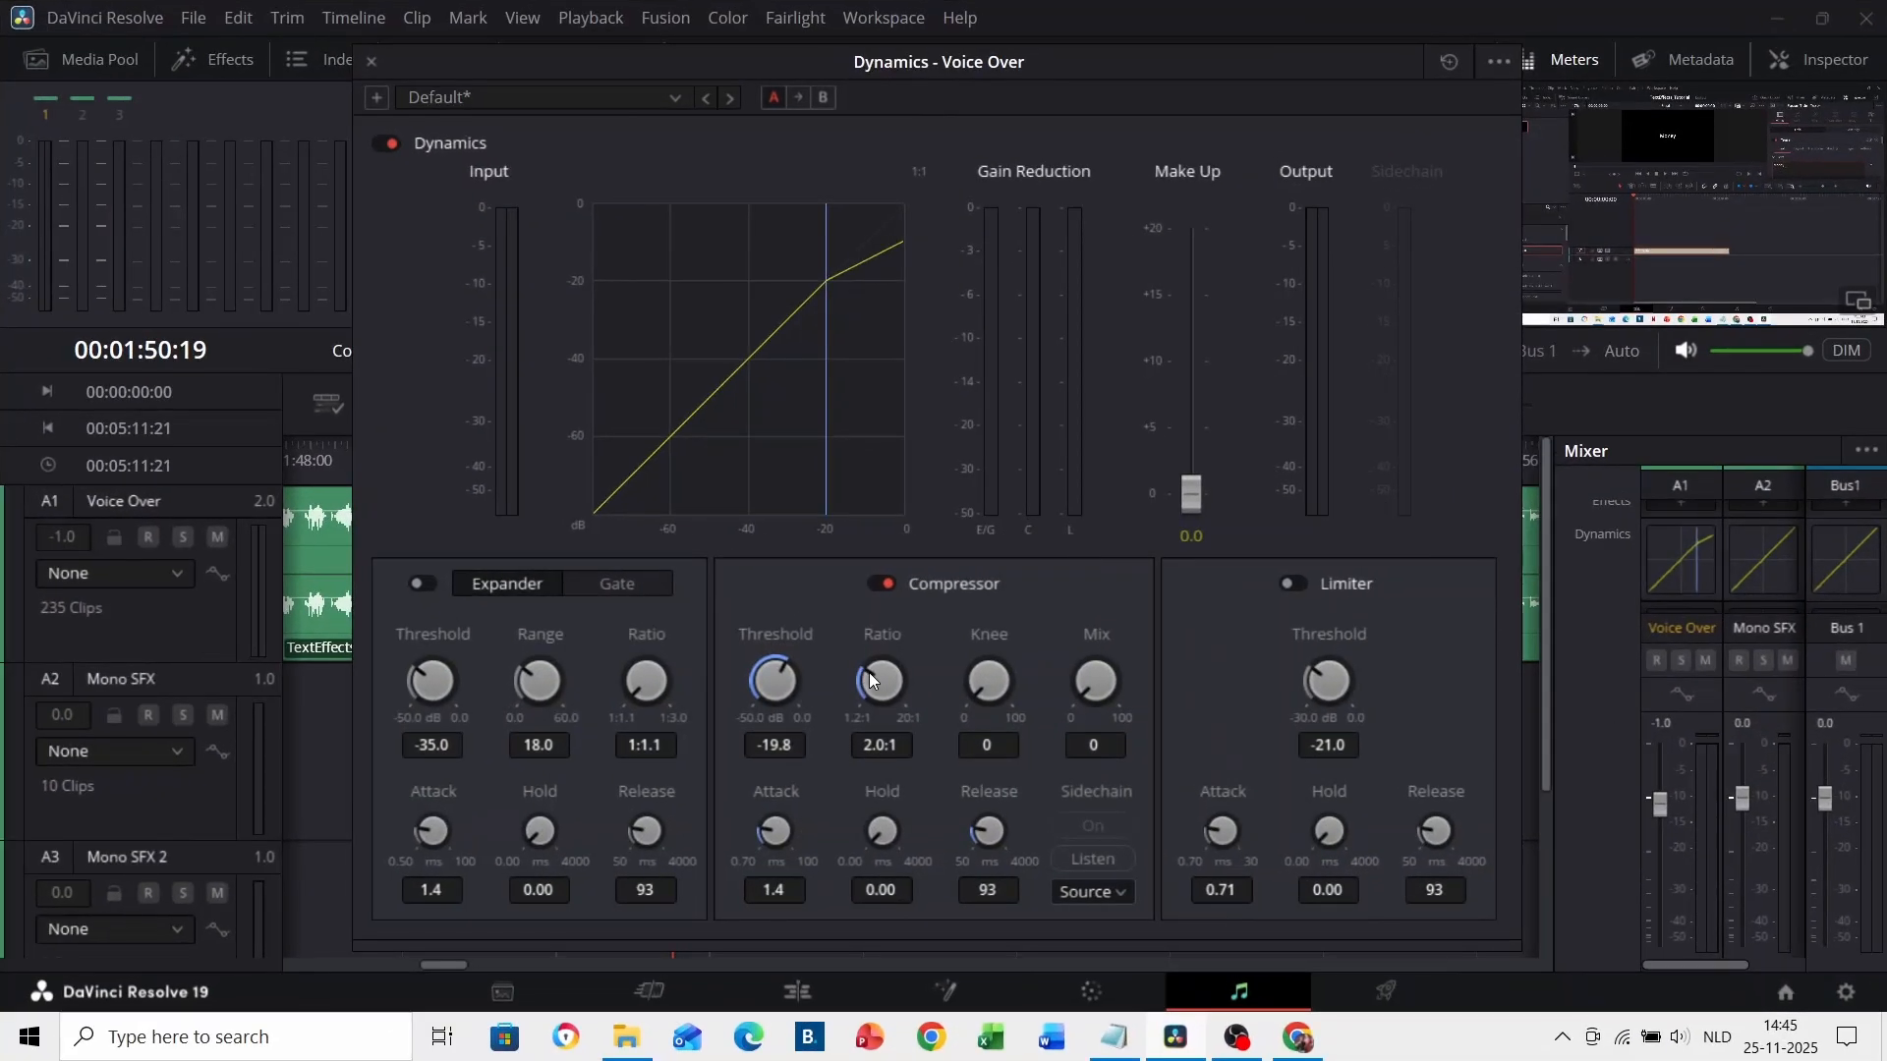
pyautogui.moveTo(878, 673); pyautogui.dragTo(1177, 680)
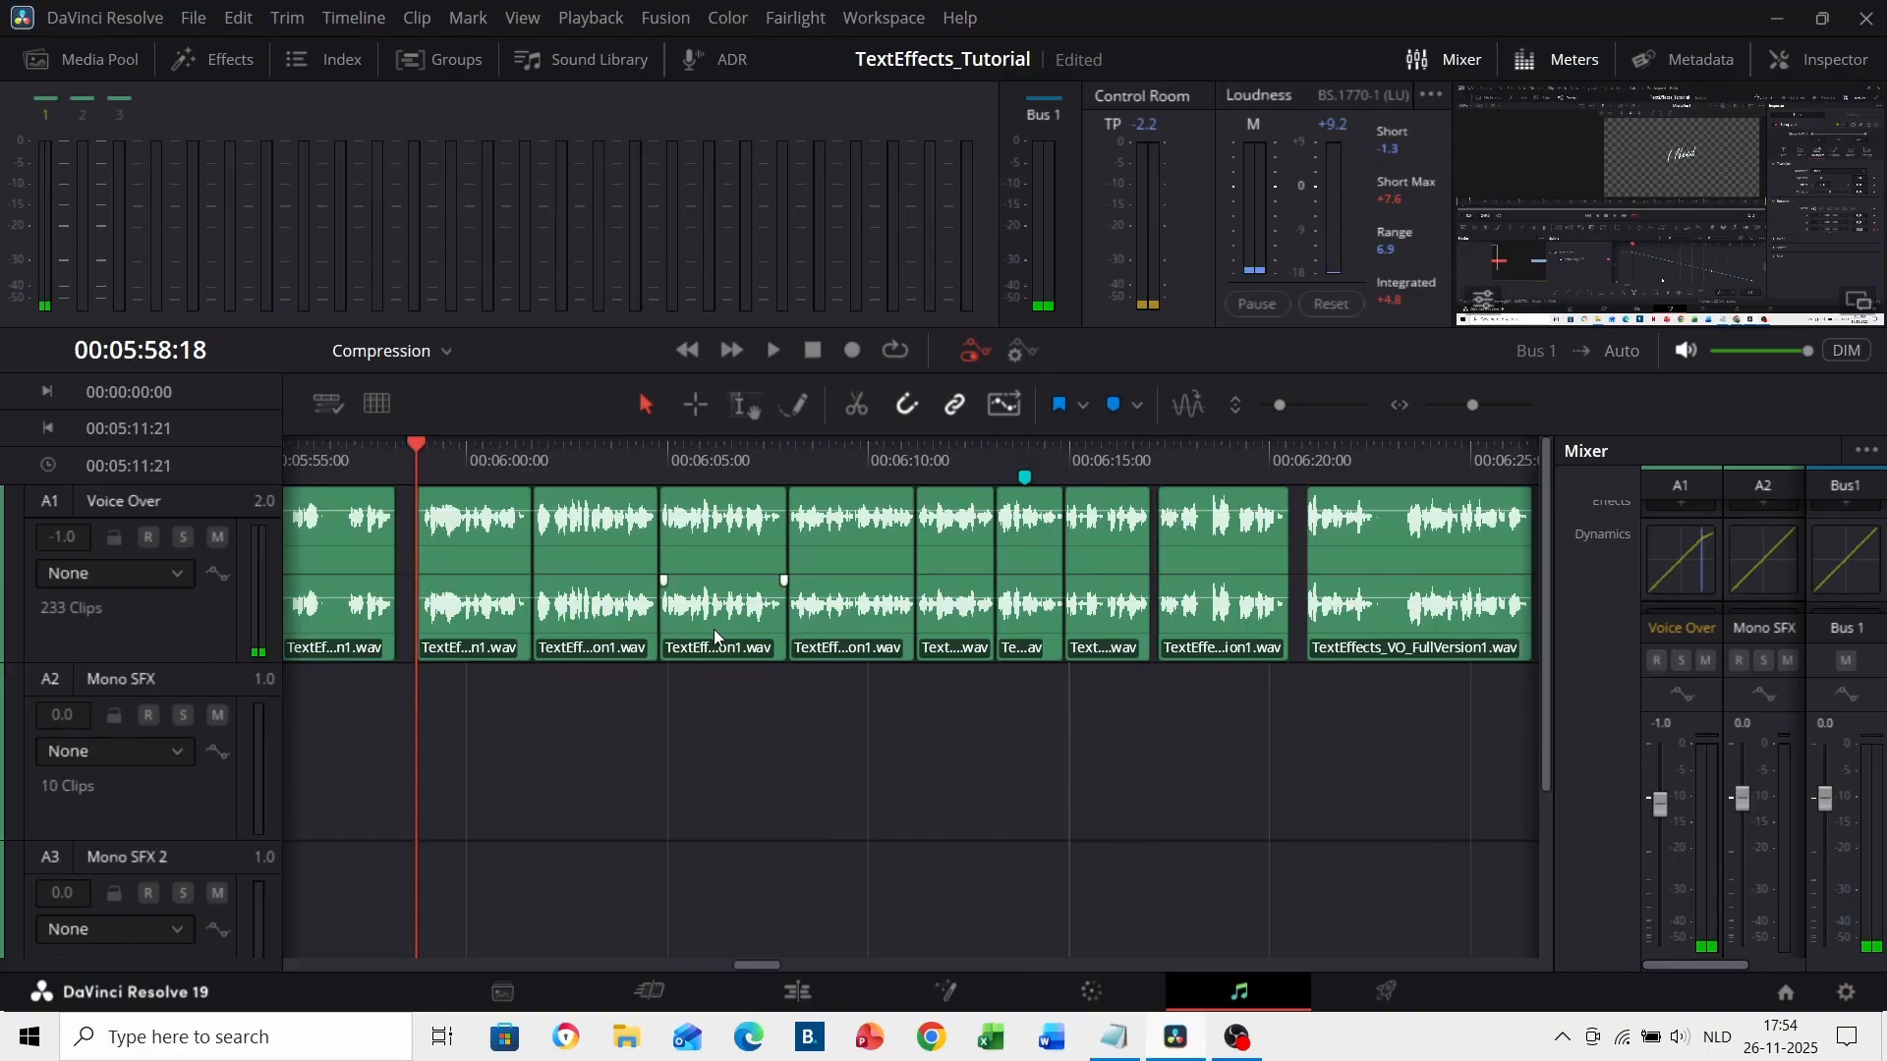
# - Play the voice-over clip from its start to hear the compressor's increased ratio
pyautogui.press('space')
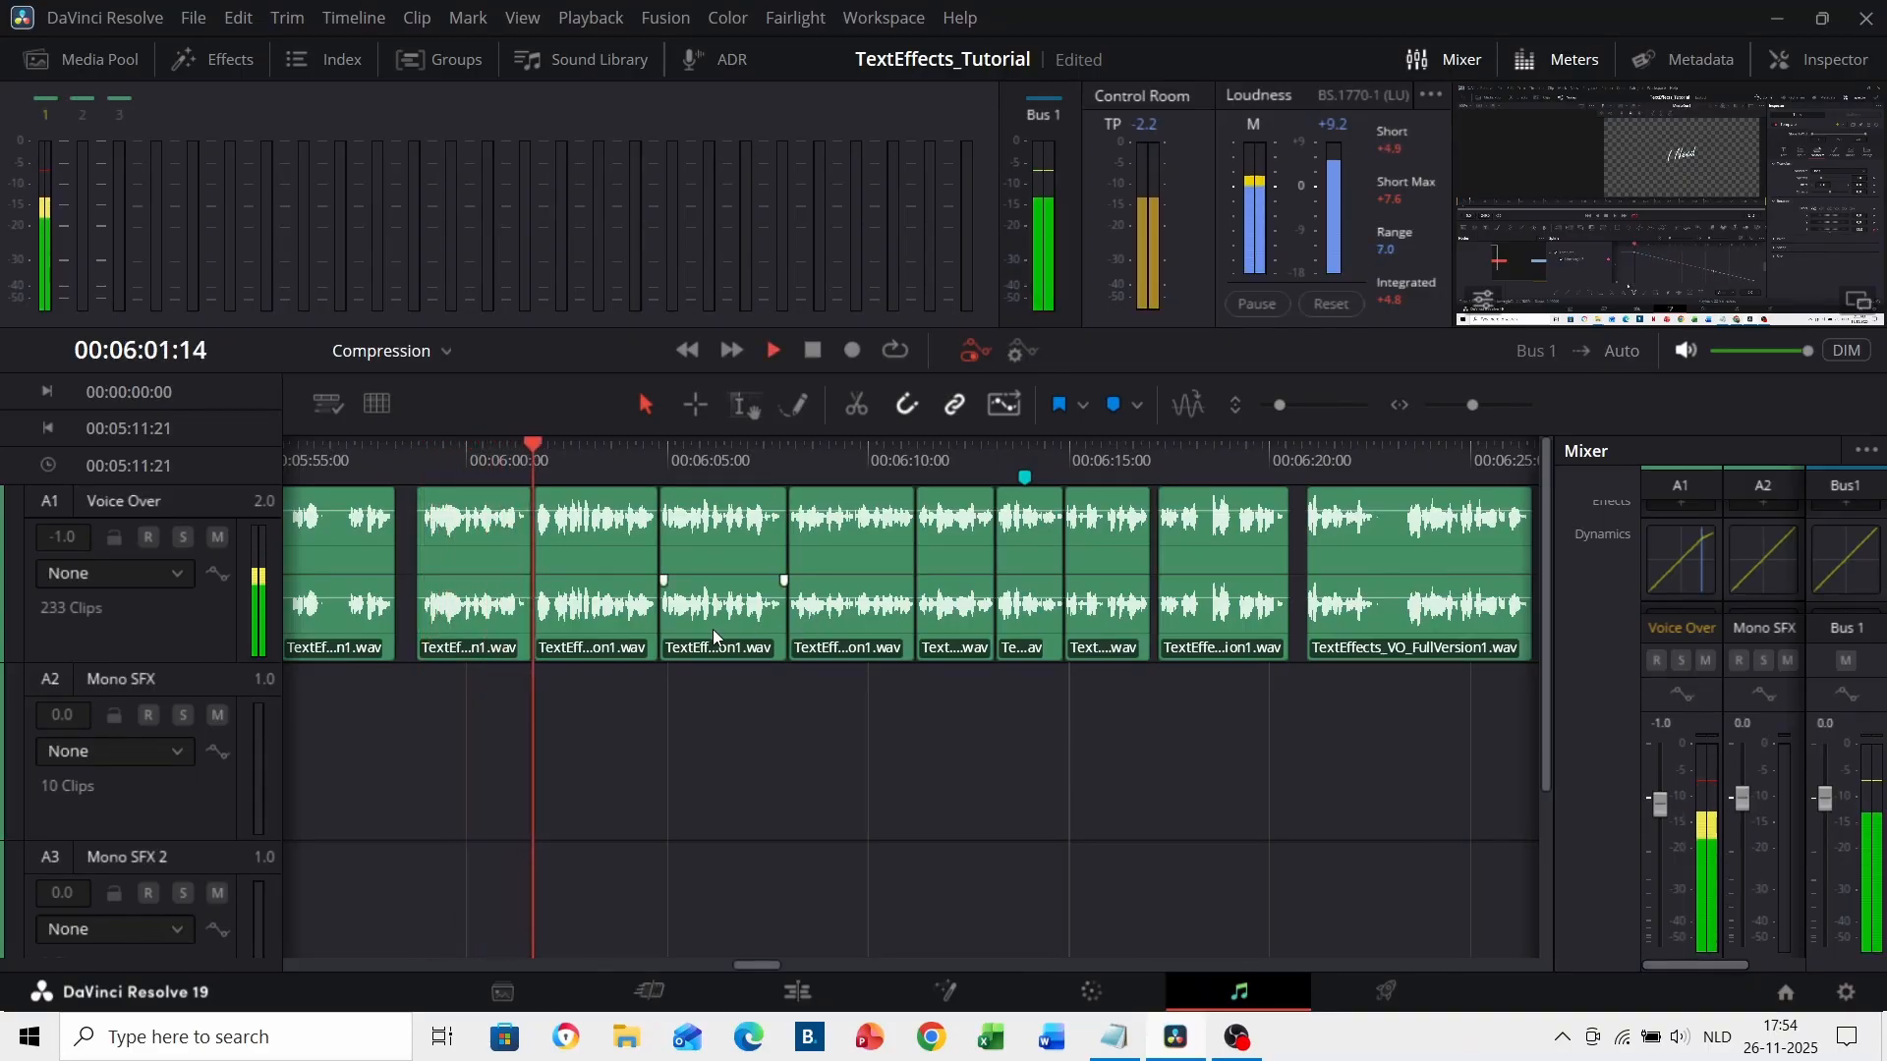
pyautogui.press('space')
# - In the Voice Over equalizer, set Band 1 to 120 Hz, Band 2 to 95 Hz at -0.7 dB and Band 4 to 3.3 kHz at +2.1 dB
pyautogui.scroll(-1, 1679, 588)
pyautogui.doubleClick(1679, 588)
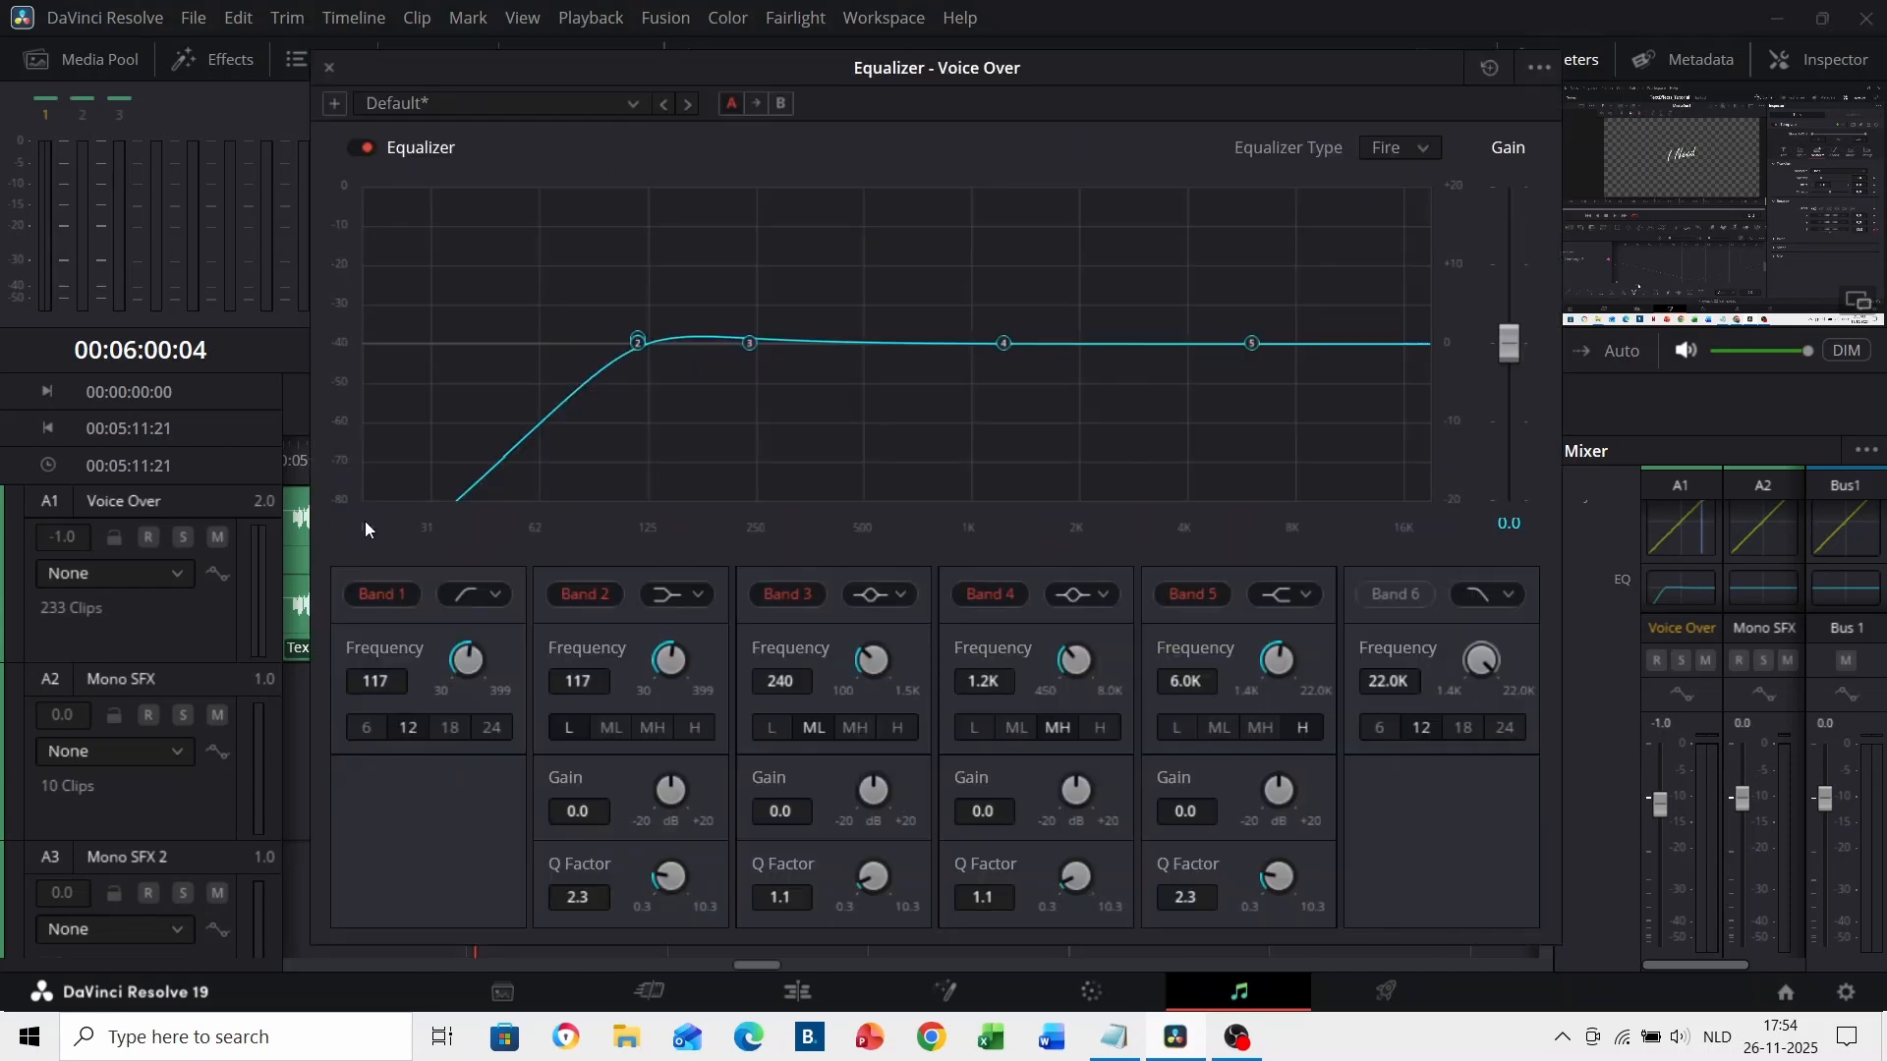
pyautogui.click(373, 604)
pyautogui.click(375, 603)
pyautogui.moveTo(639, 352)
pyautogui.mouseDown()
pyautogui.moveTo(607, 356)
pyautogui.moveTo(645, 352)
pyautogui.mouseUp()
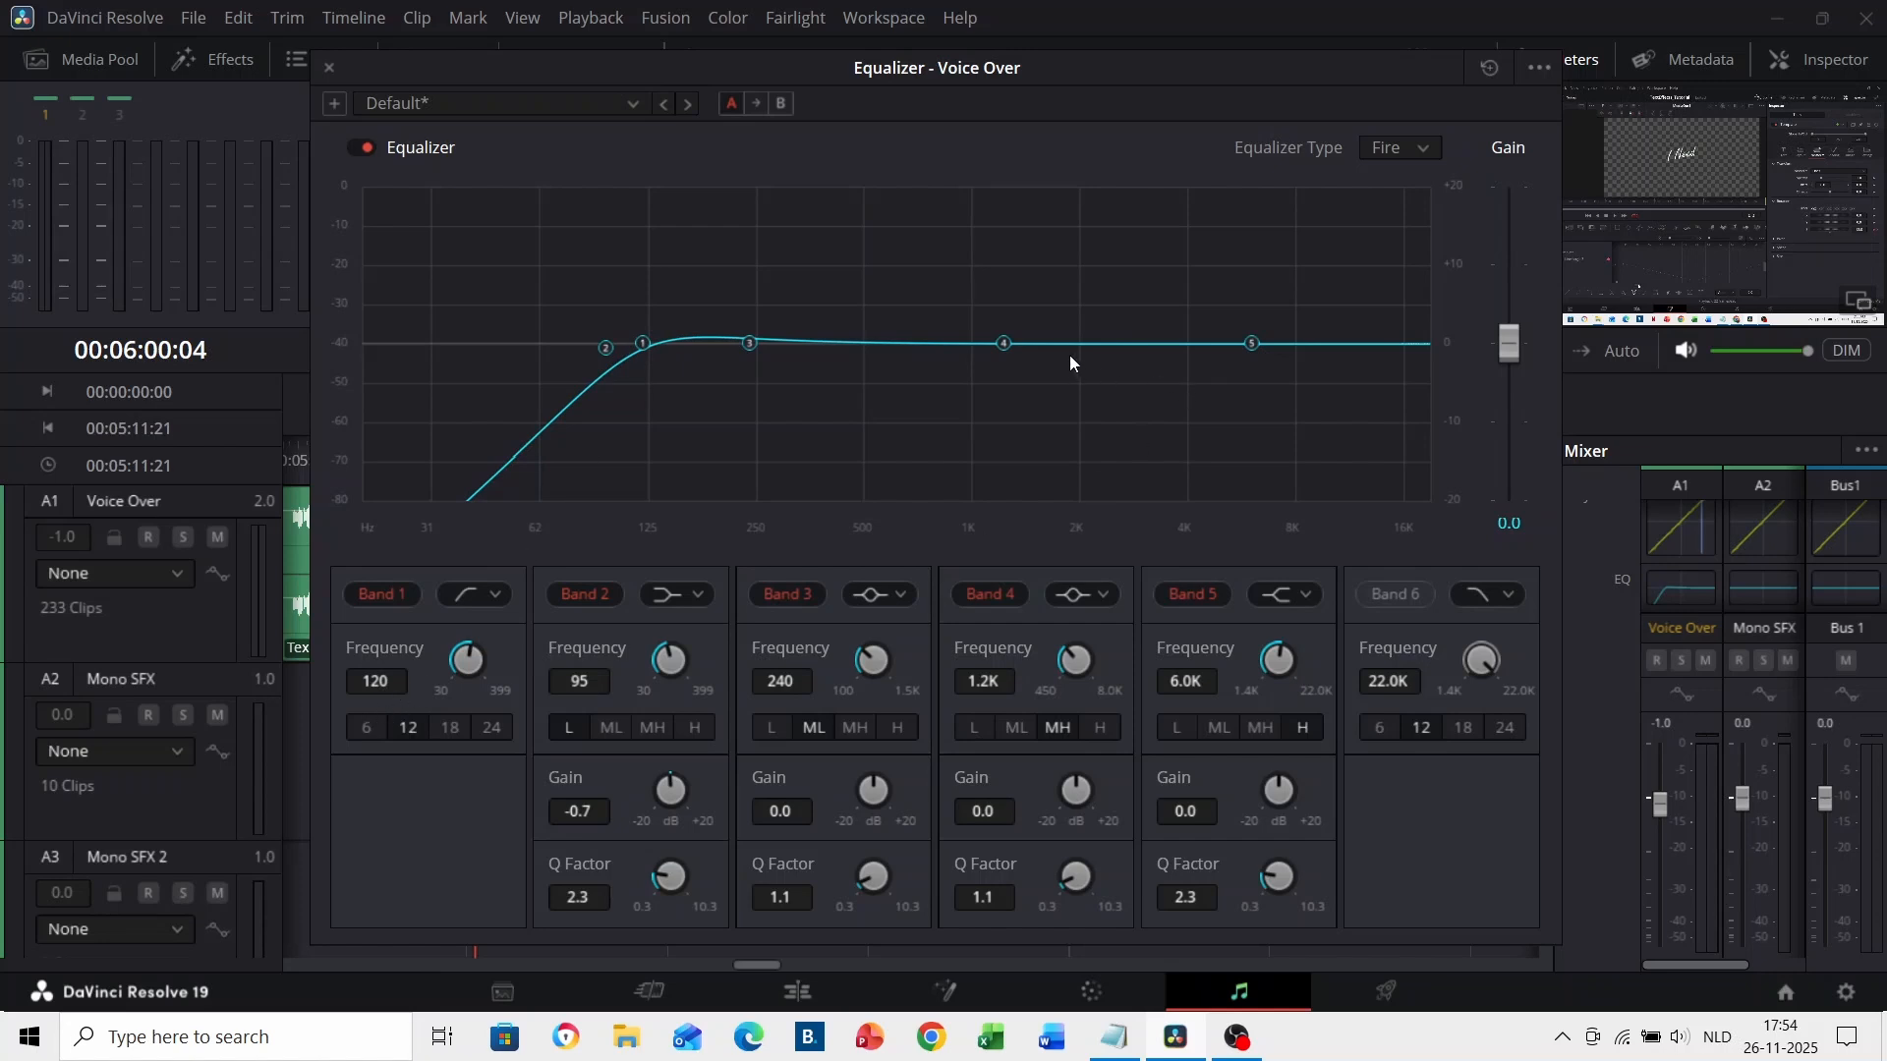
pyautogui.moveTo(1004, 344); pyautogui.dragTo(1159, 328)
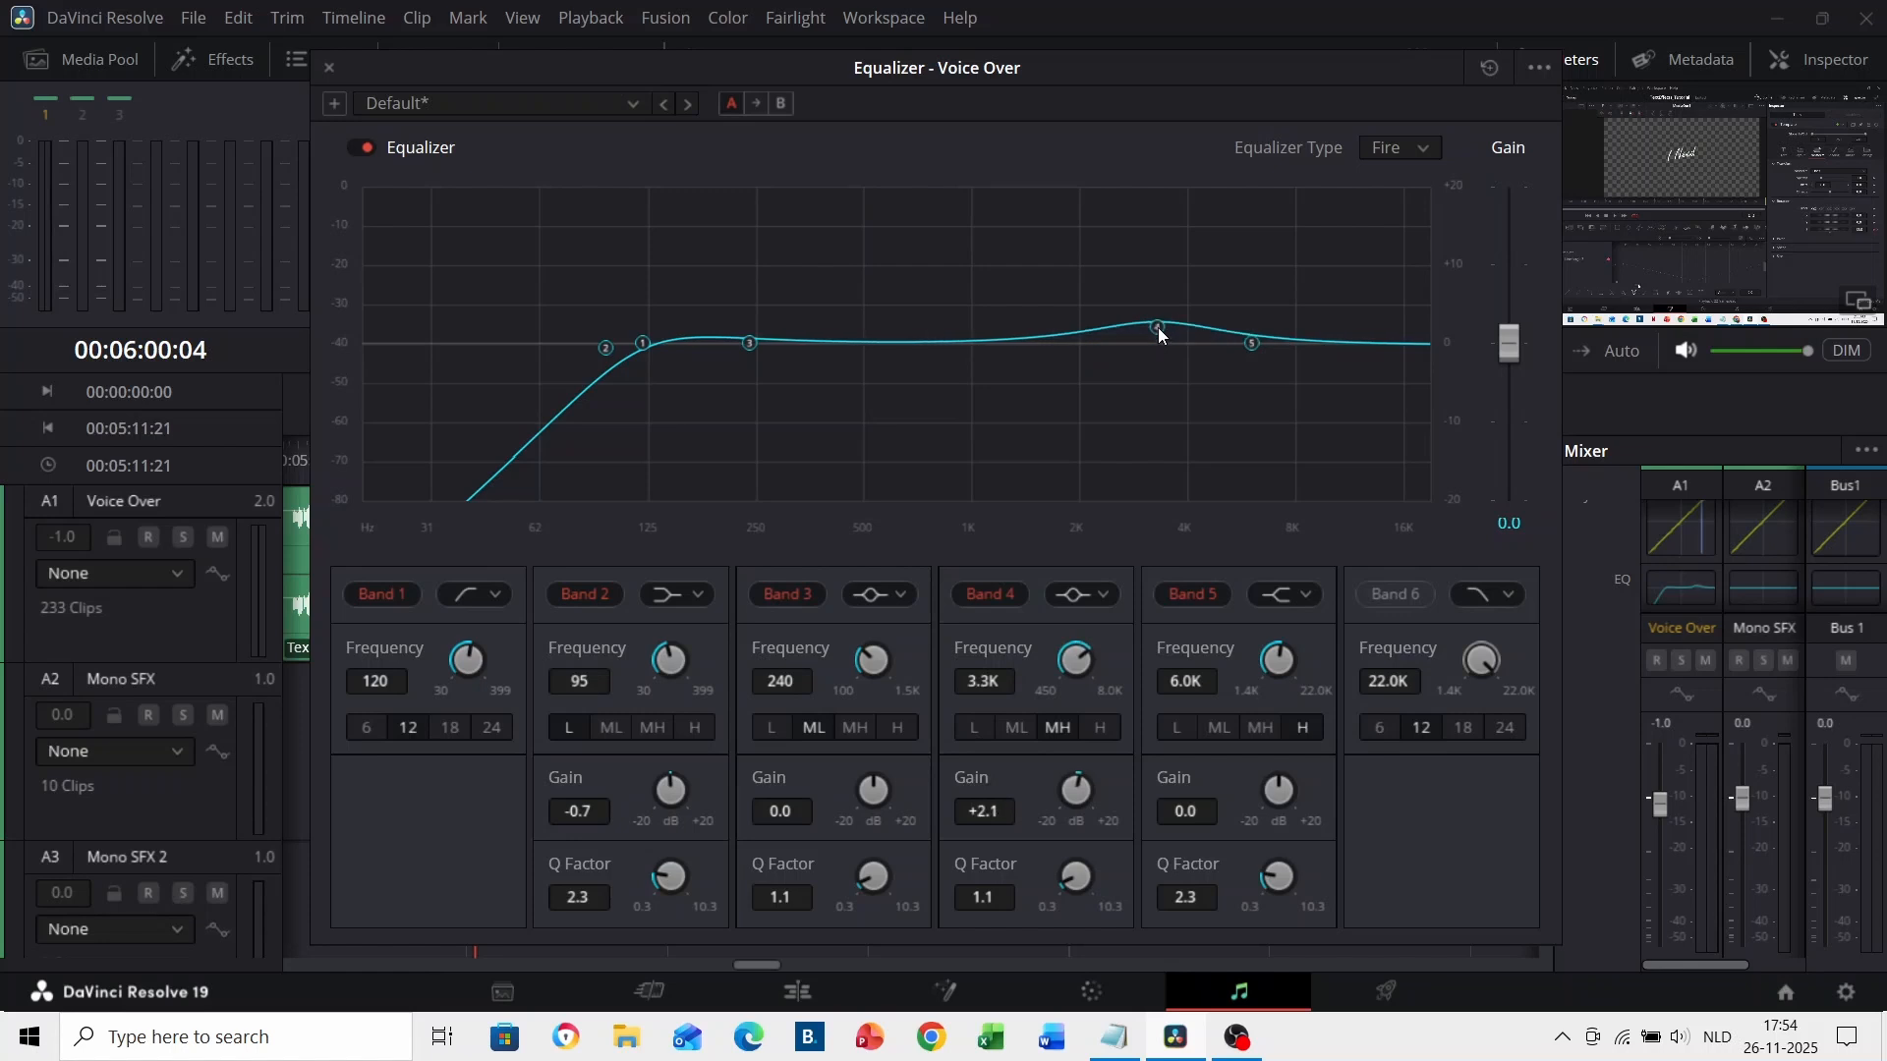
# - Play the voice-over clip with the equalizer window moved off its start, comparing the sound with the Equalizer switched off and on
pyautogui.moveTo(955, 66); pyautogui.dragTo(1262, 175)
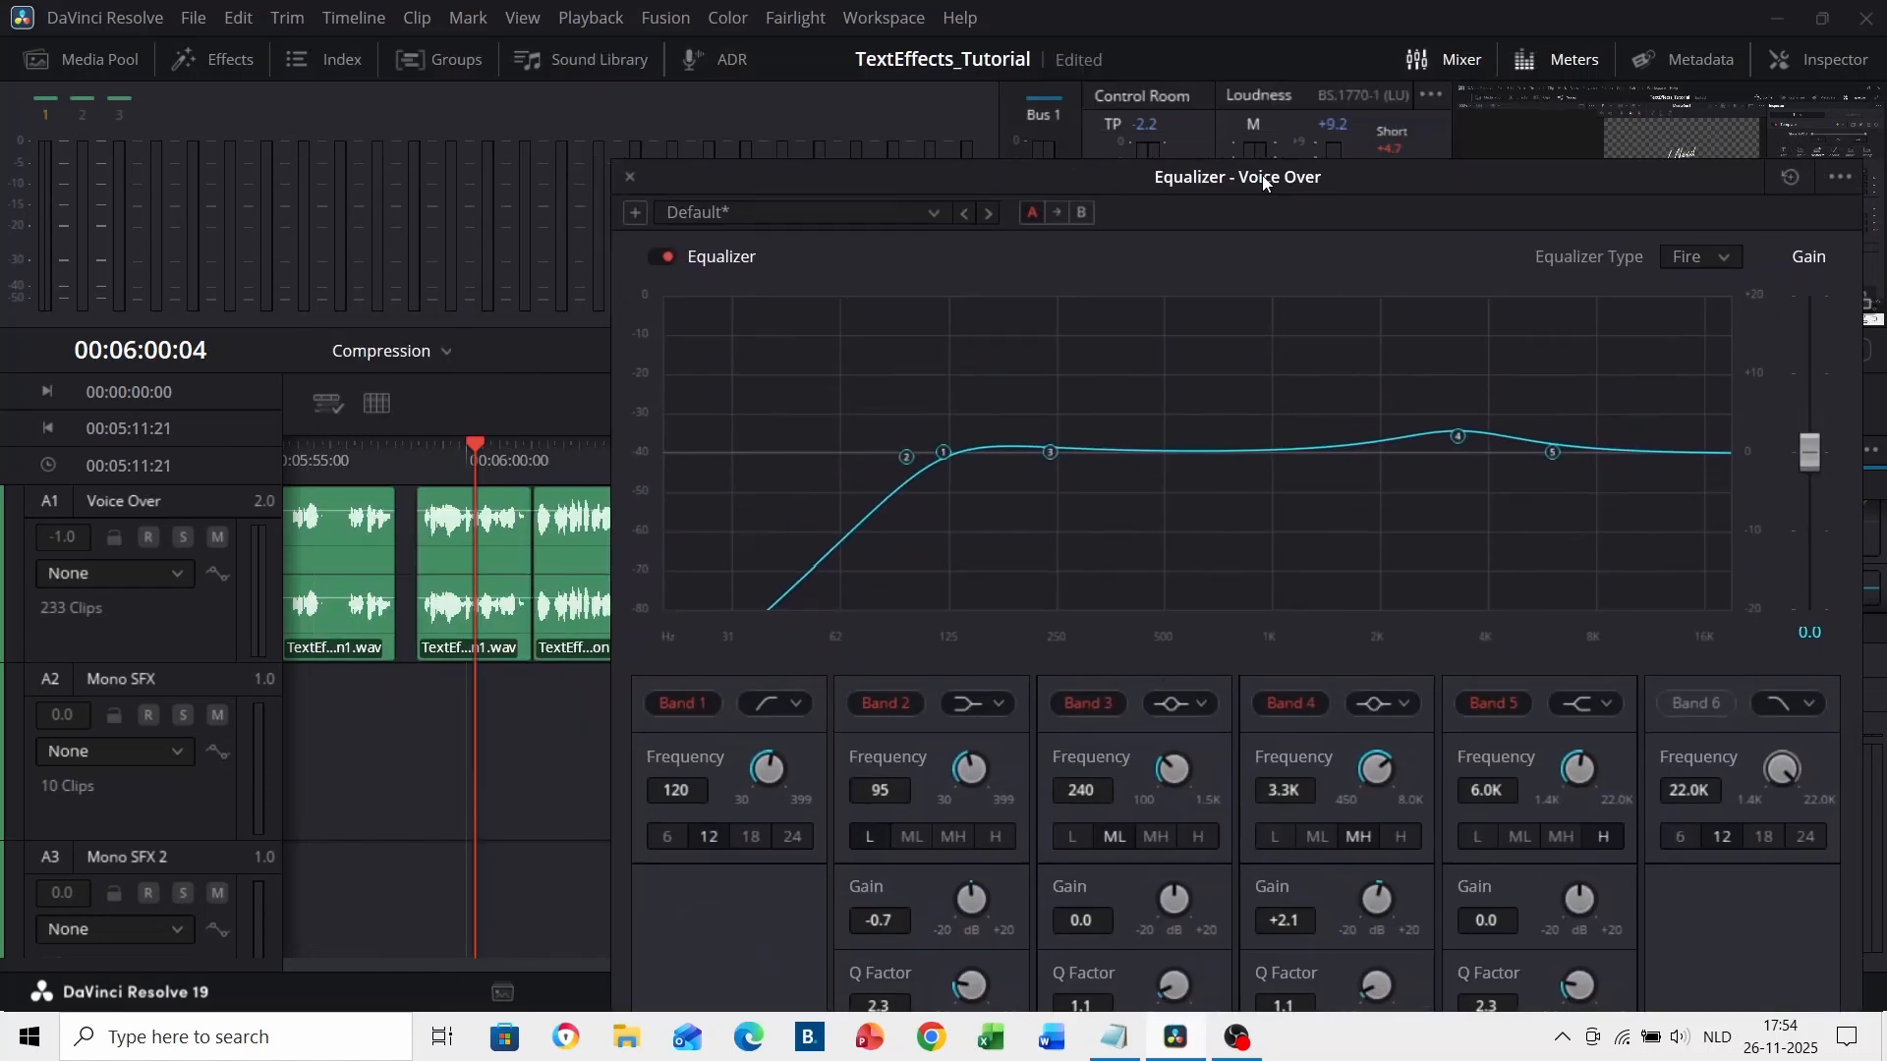
pyautogui.click(423, 463)
pyautogui.press('space')
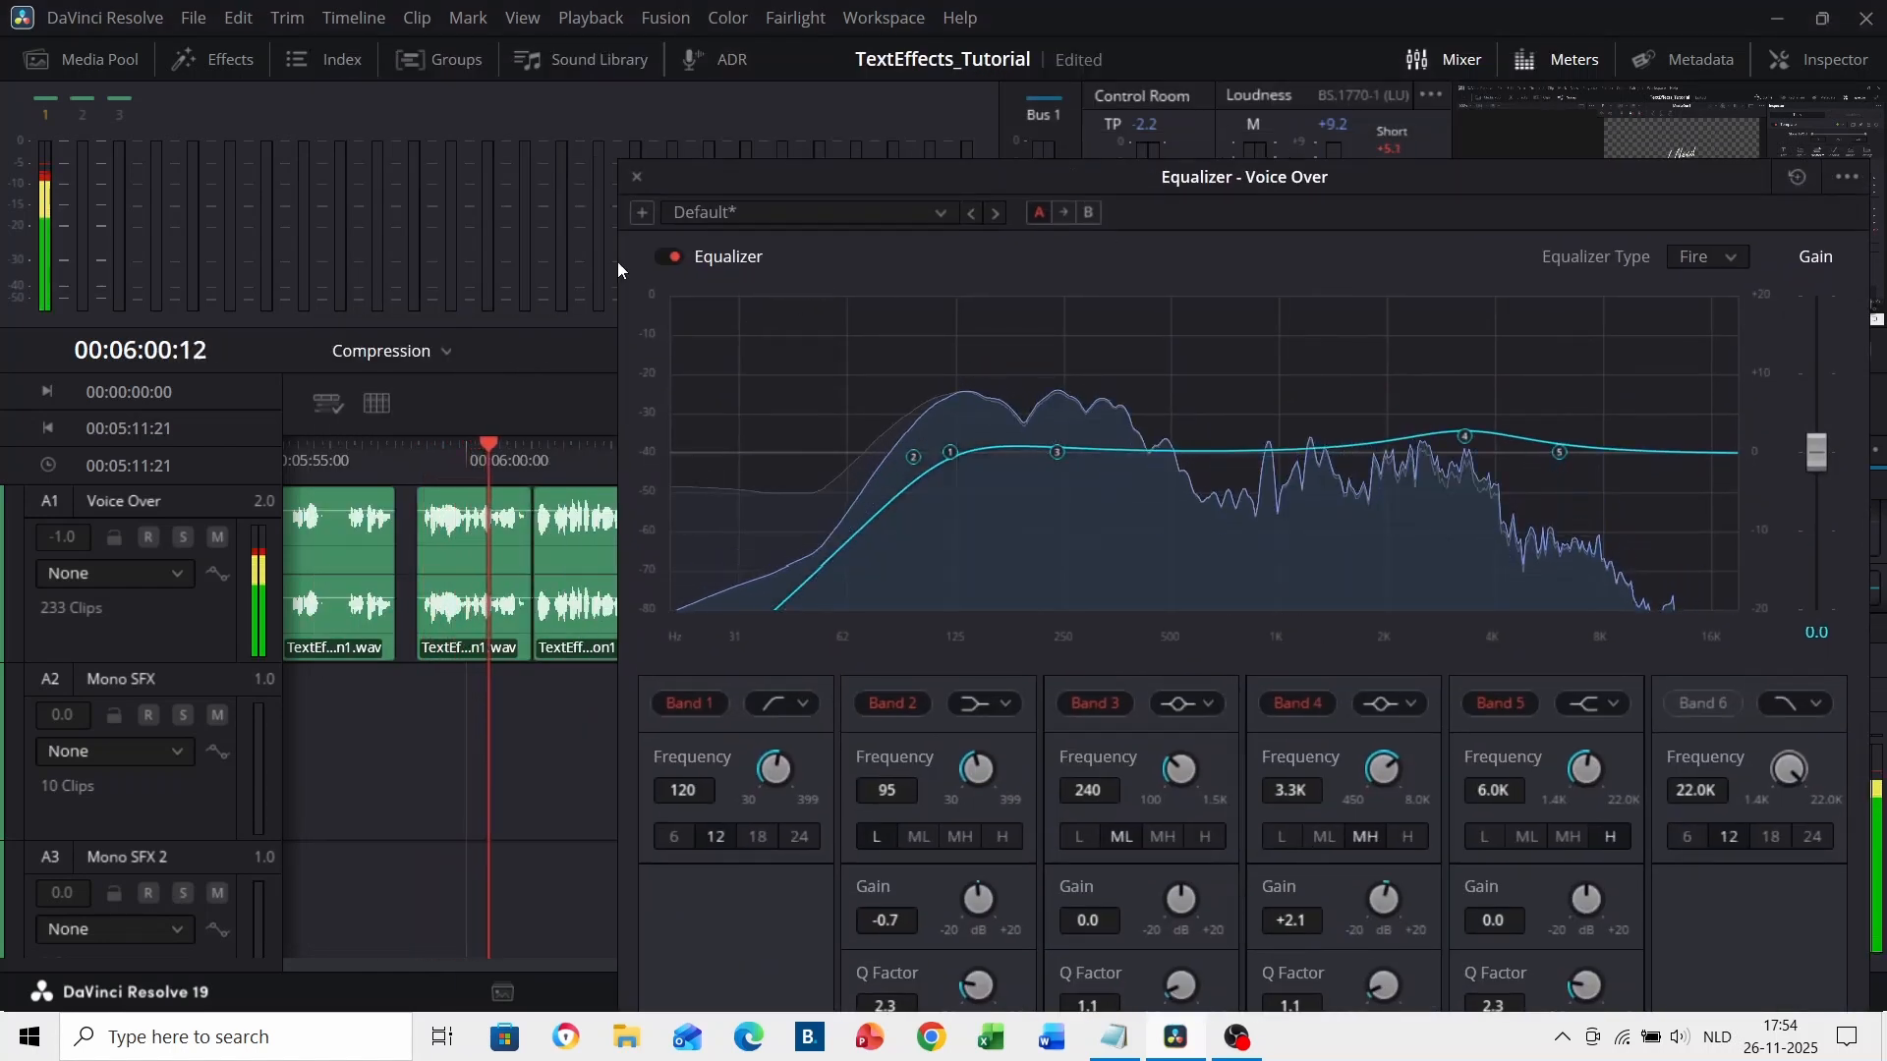
pyautogui.click(421, 459)
pyautogui.click(671, 256)
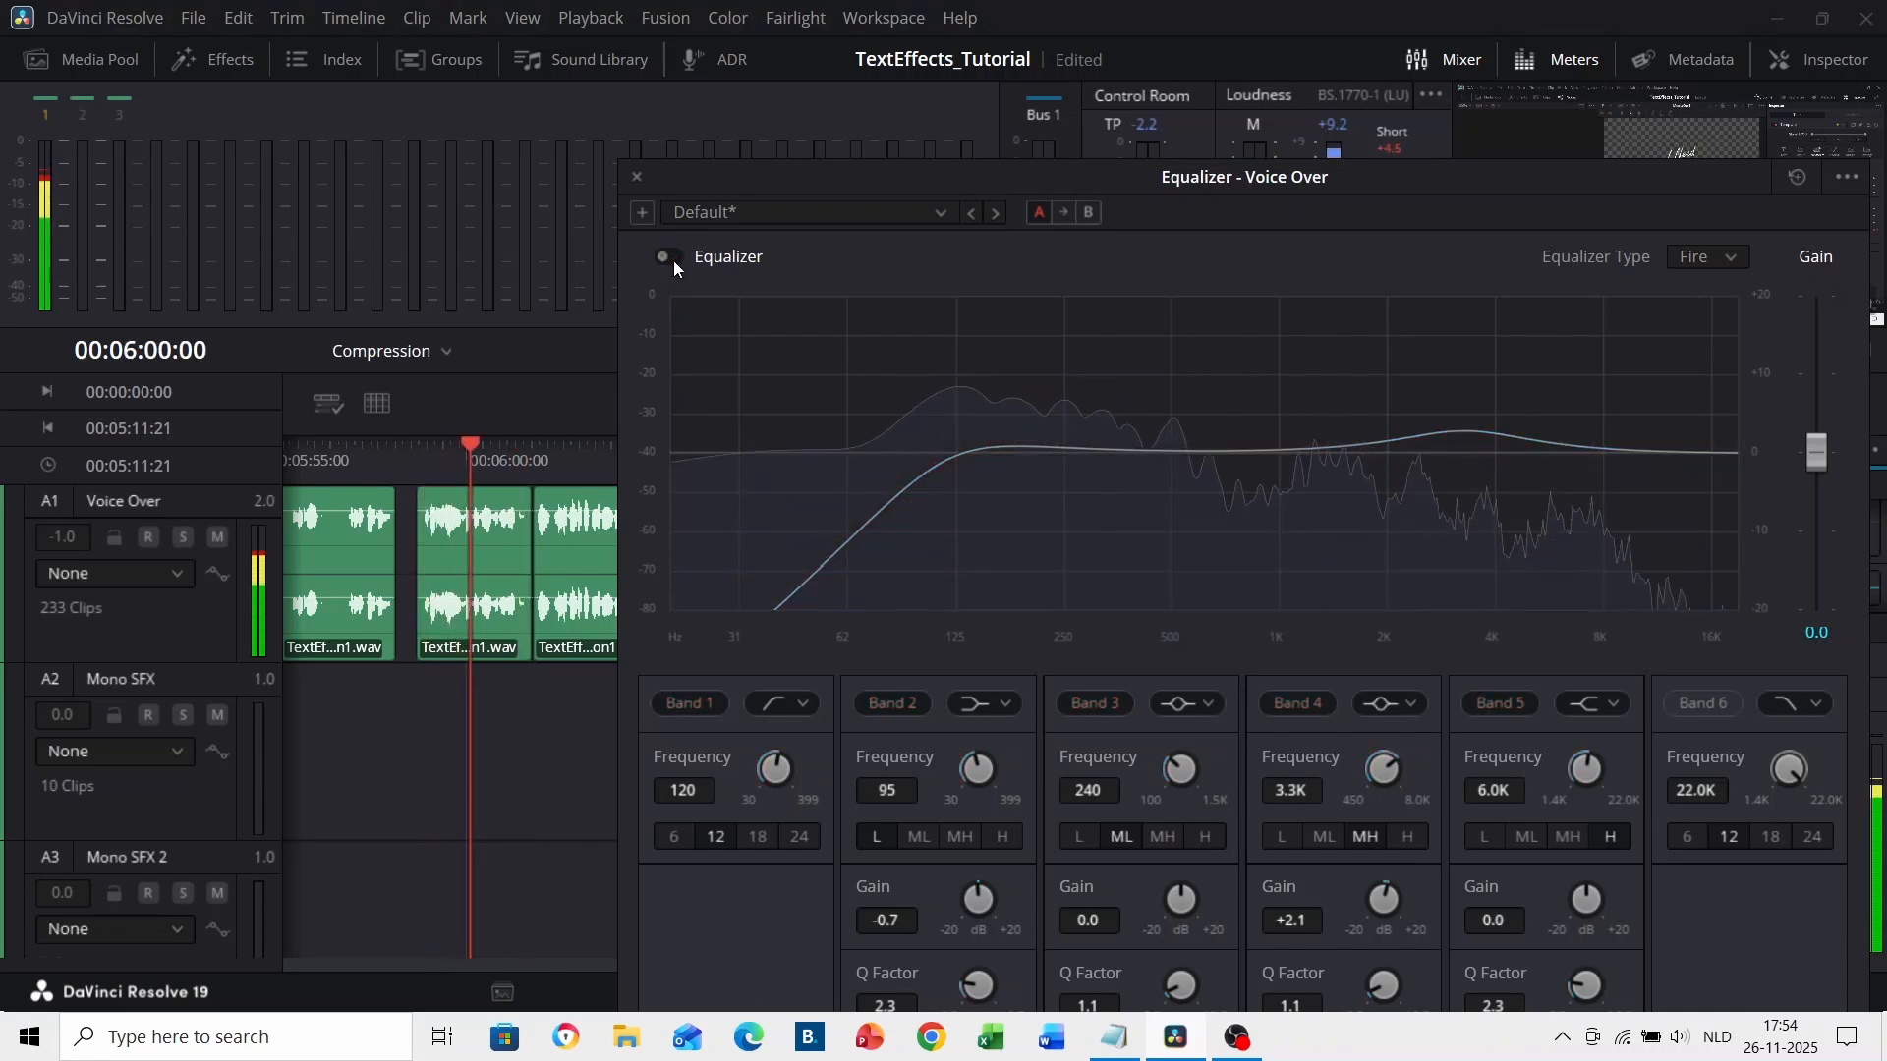
pyautogui.click(670, 256)
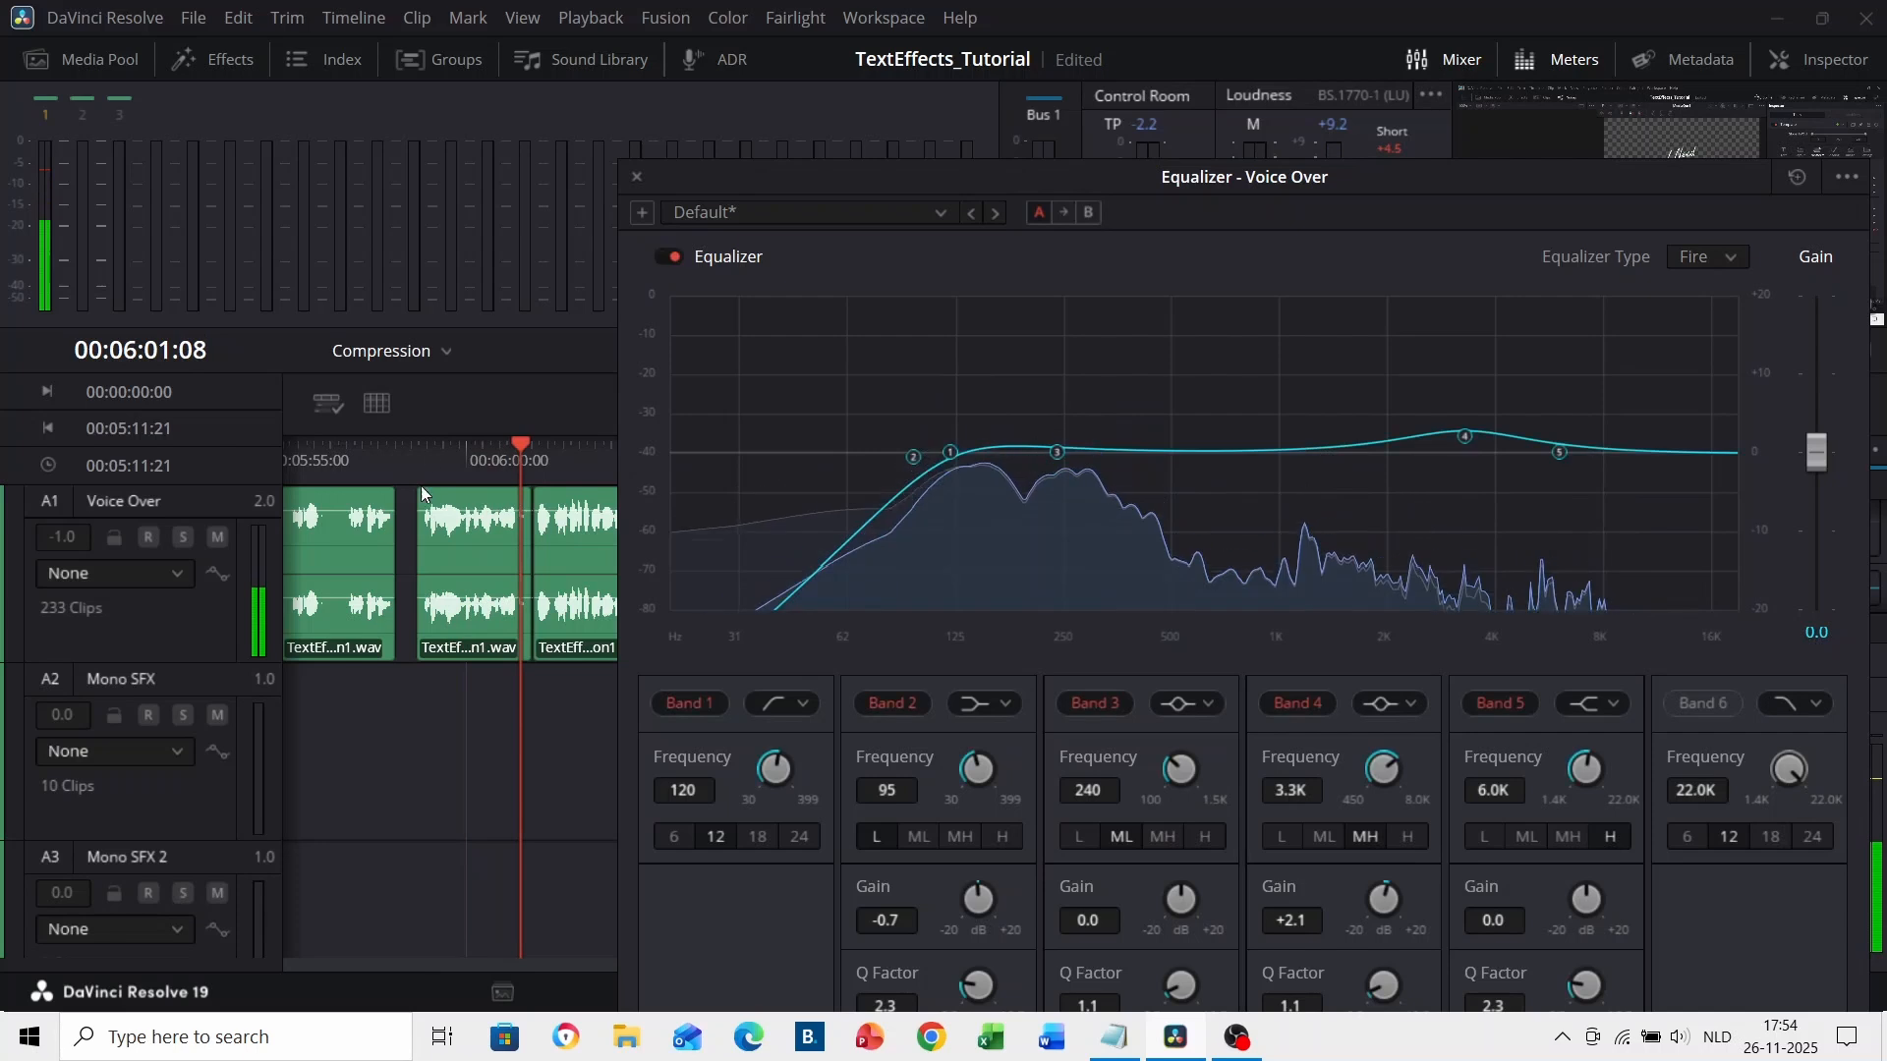
pyautogui.click(449, 462)
# - Set the equalizer's Band 2 to 205 Hz at -4.1 dB and disable Bands 2 and 3
pyautogui.moveTo(917, 470); pyautogui.dragTo(1034, 487)
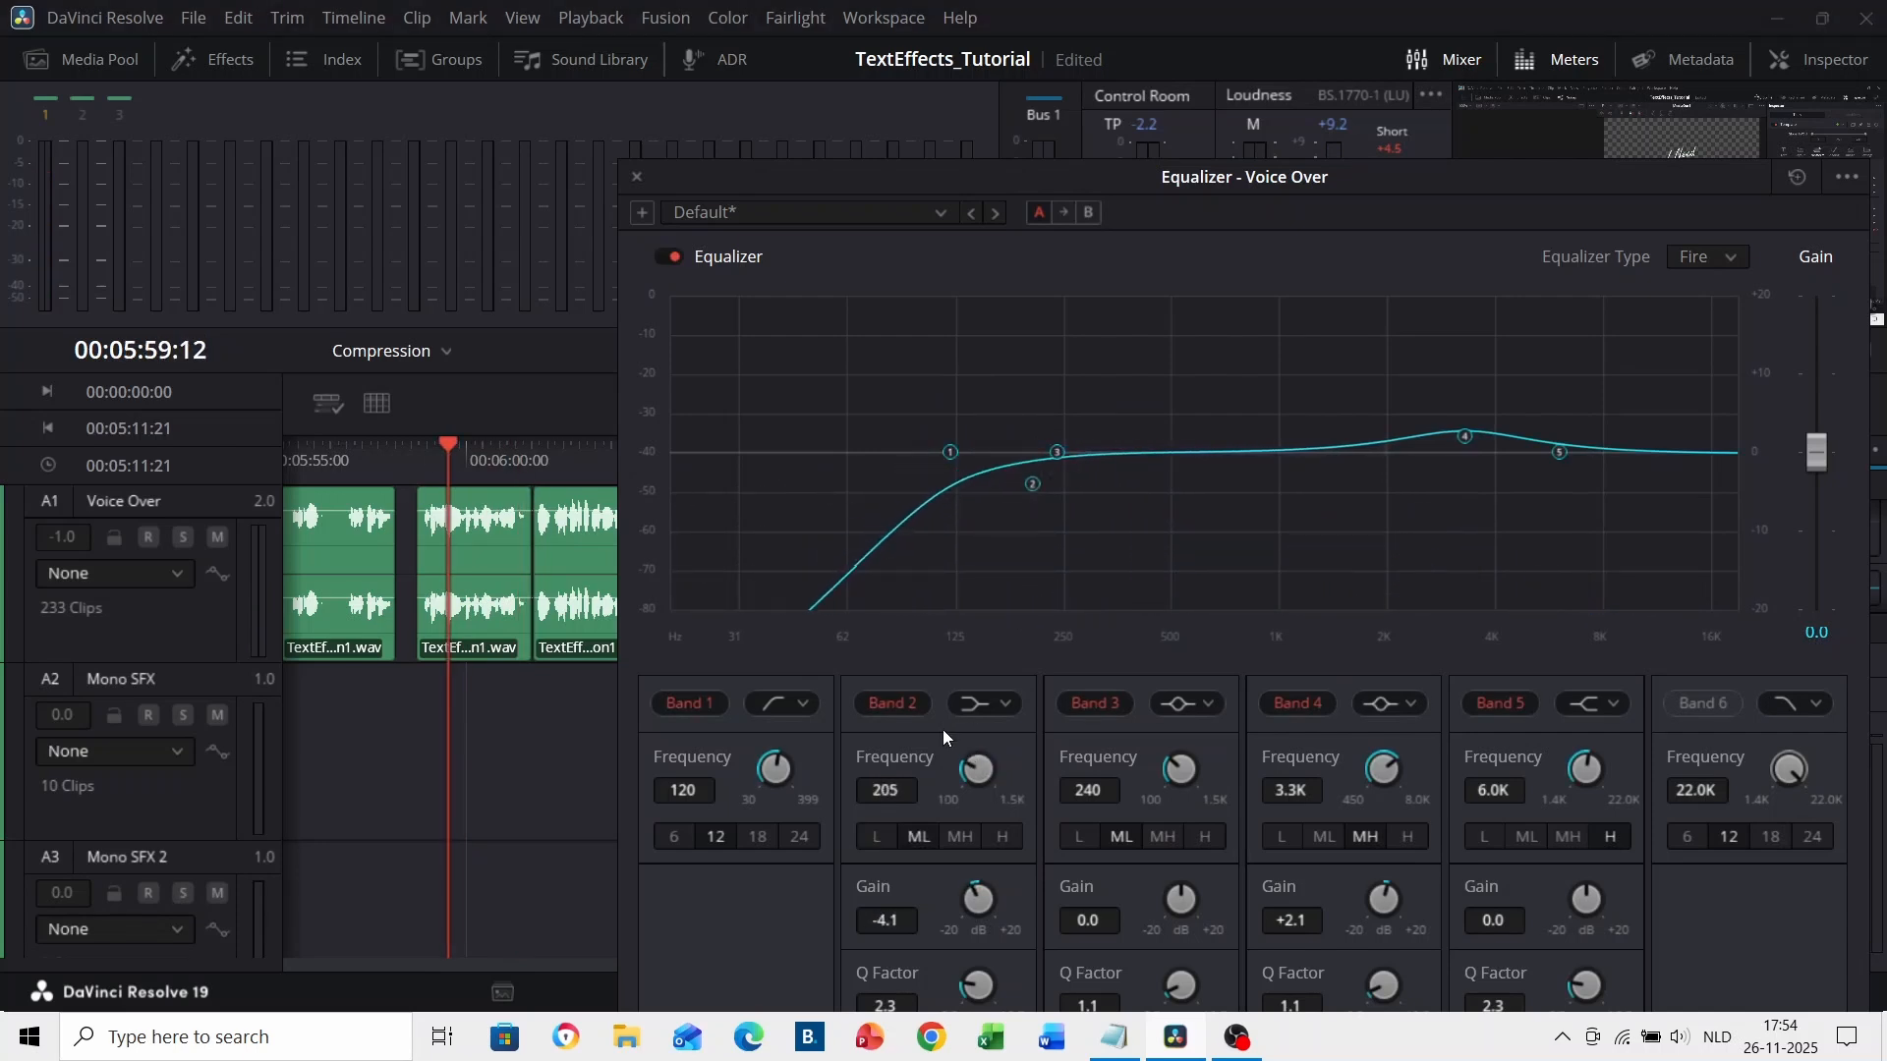
pyautogui.click(890, 704)
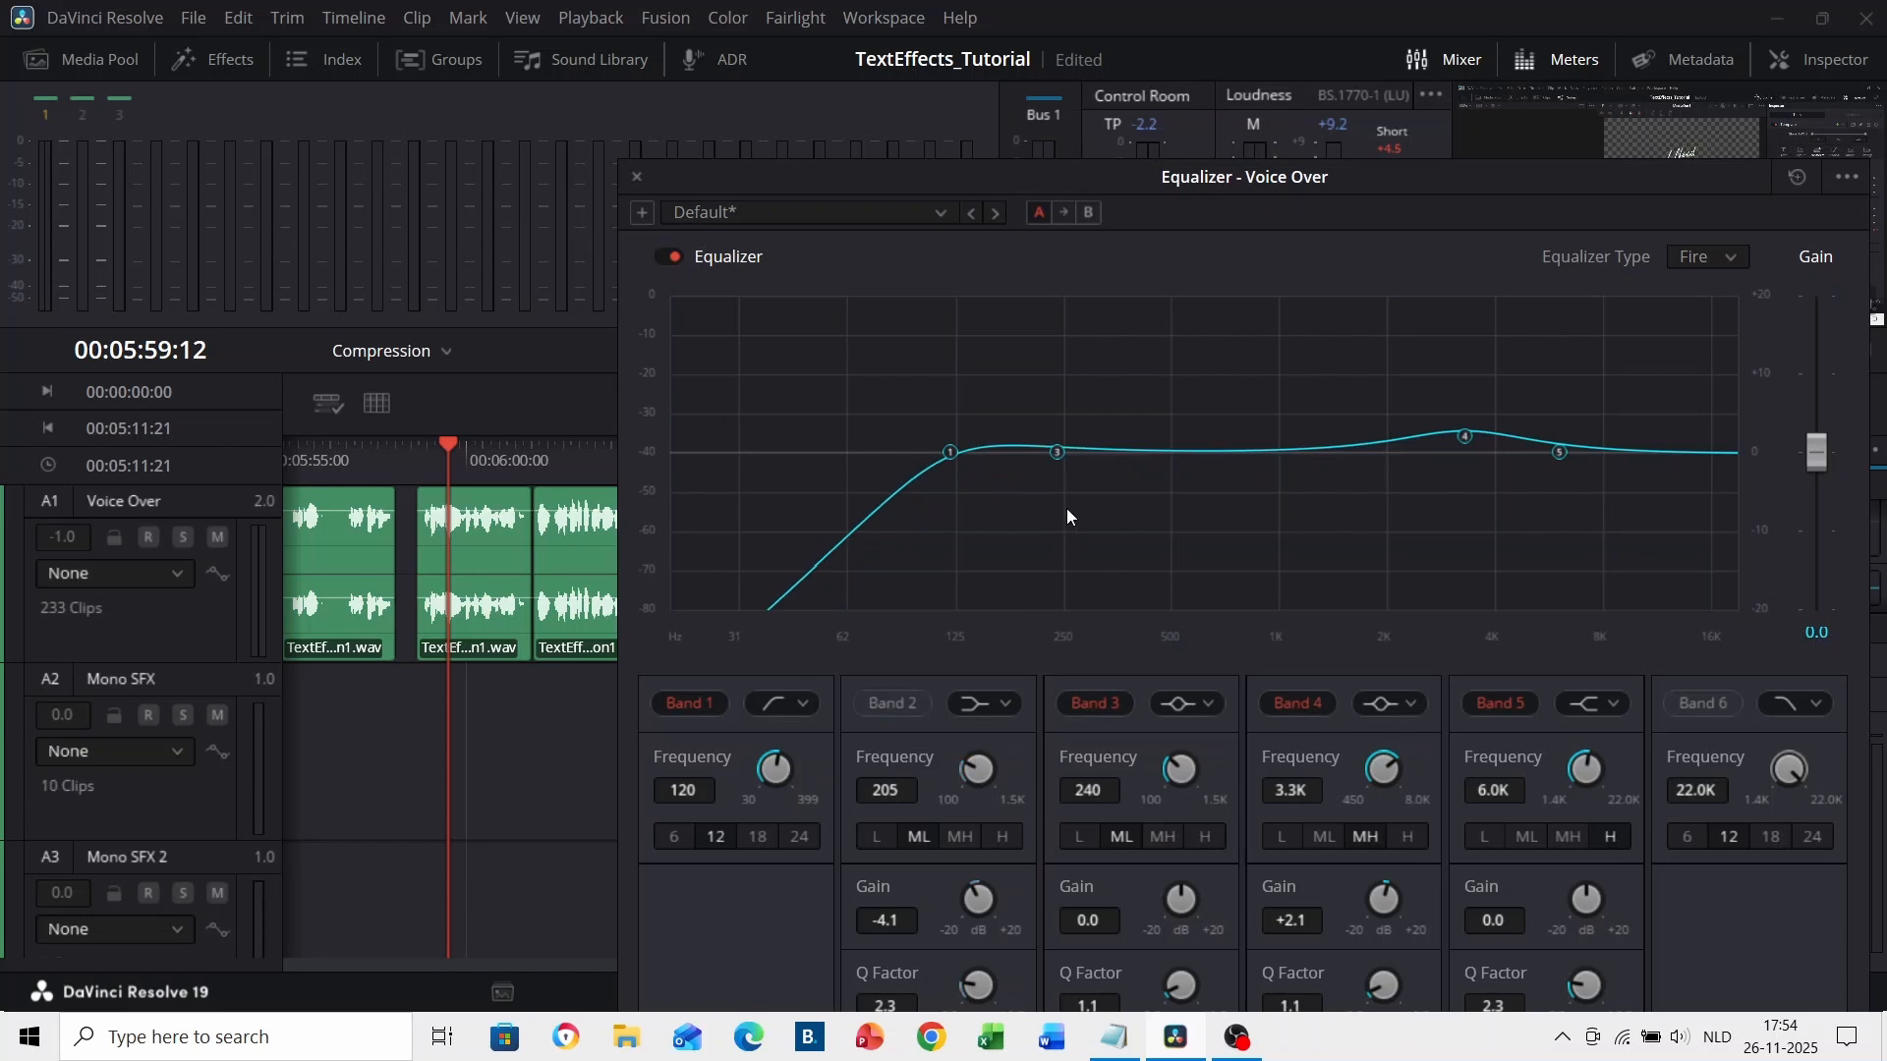
pyautogui.click(1101, 704)
# - Raise the equalizer's Band 1 cutoff to 618 Hz and play the voice-over clip from its start
pyautogui.moveTo(954, 448); pyautogui.dragTo(1205, 496)
pyautogui.click(425, 463)
pyautogui.press('space')
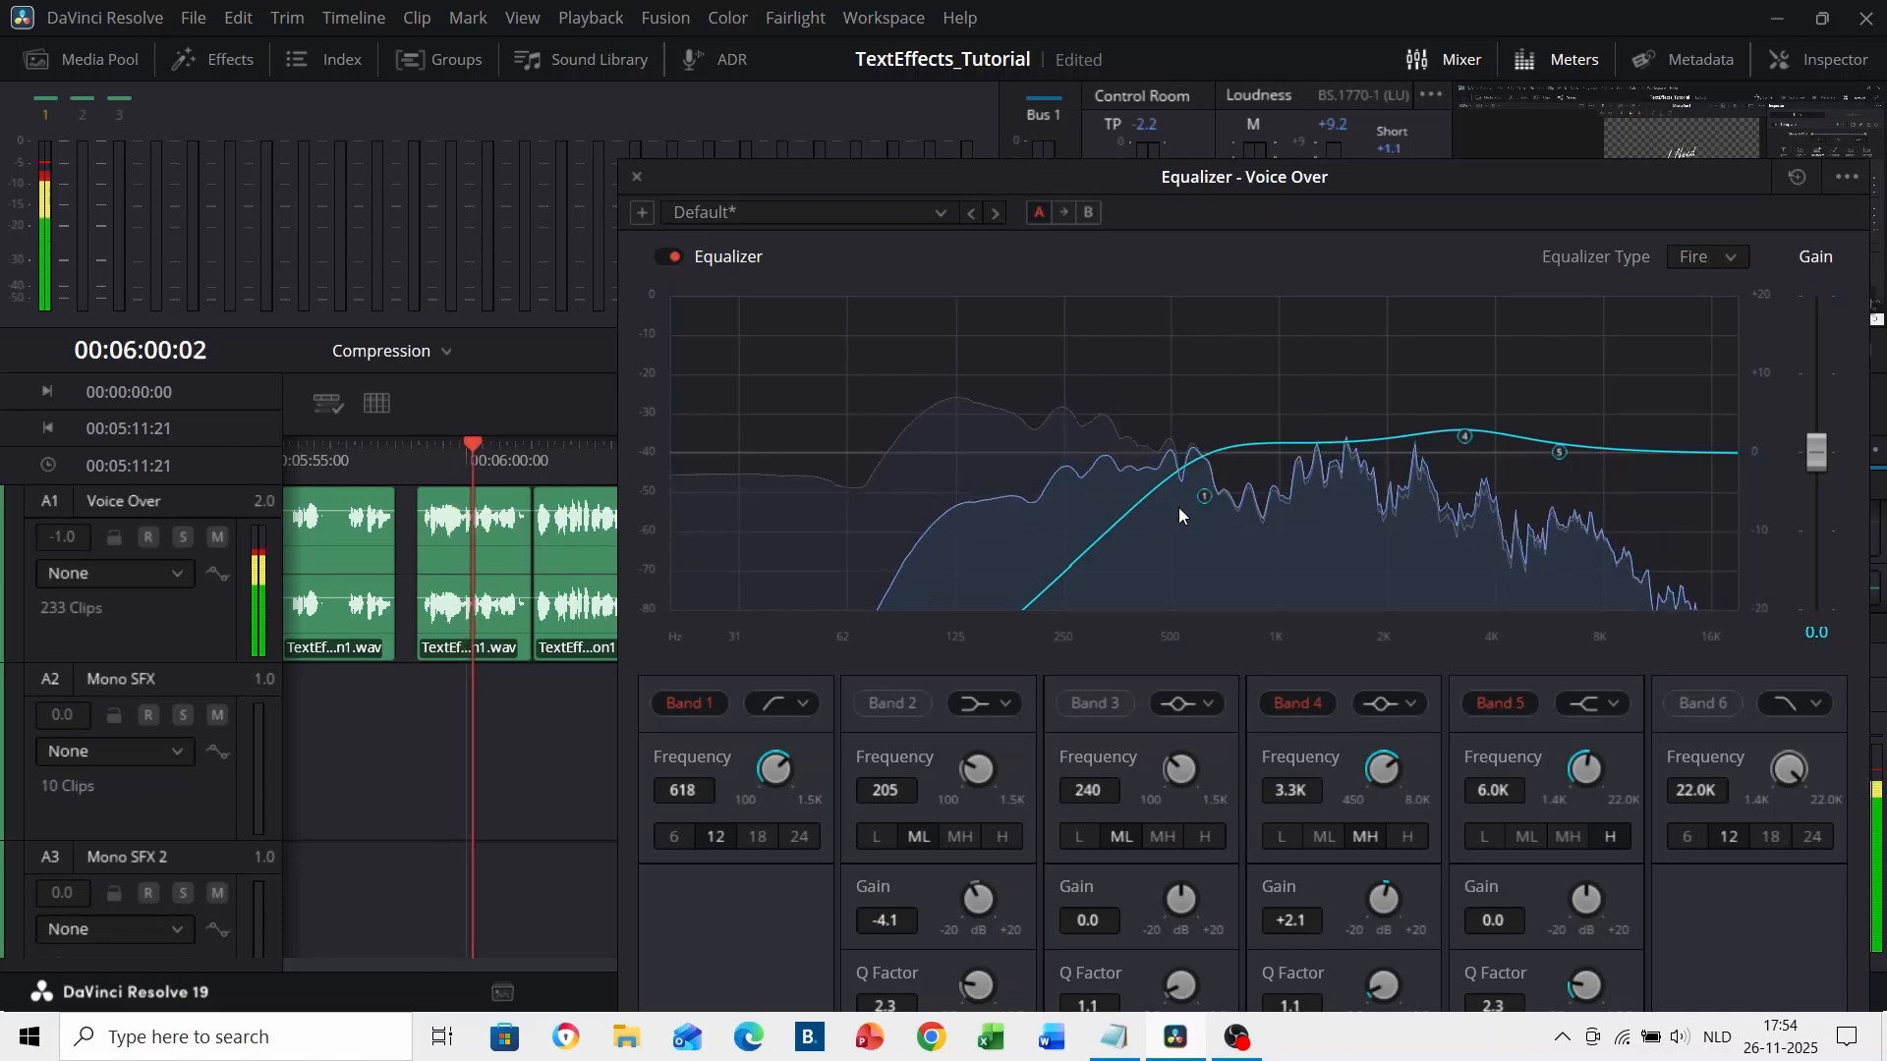
pyautogui.press('space')
# - Lower the equalizer's Band 1 cutoff frequency again and replay the voice-over clip from its start
pyautogui.moveTo(1205, 499); pyautogui.dragTo(953, 544)
pyautogui.click(416, 460)
pyautogui.press('space')
pyautogui.click(421, 458)
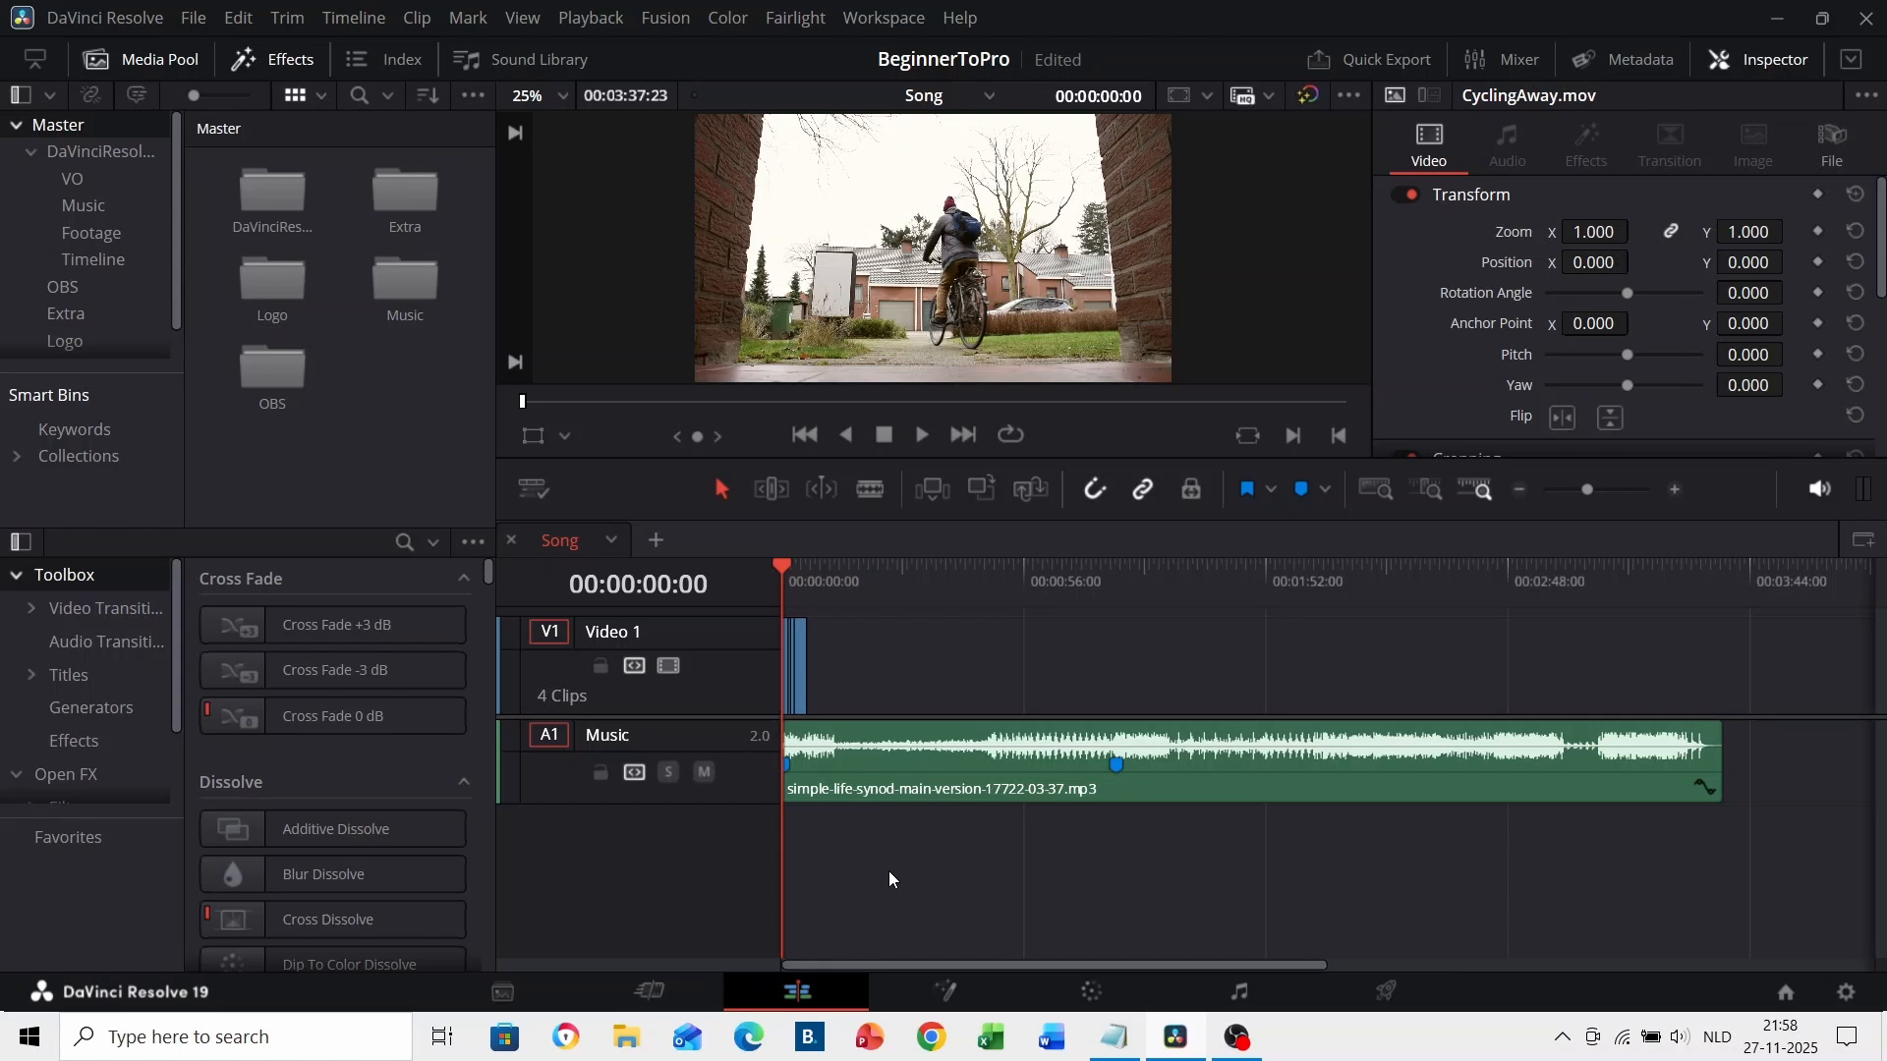
# - Play the song on the Song timeline's Music track from Marker 1 at 00:01:17:09
pyautogui.scroll(8, 872, 844)
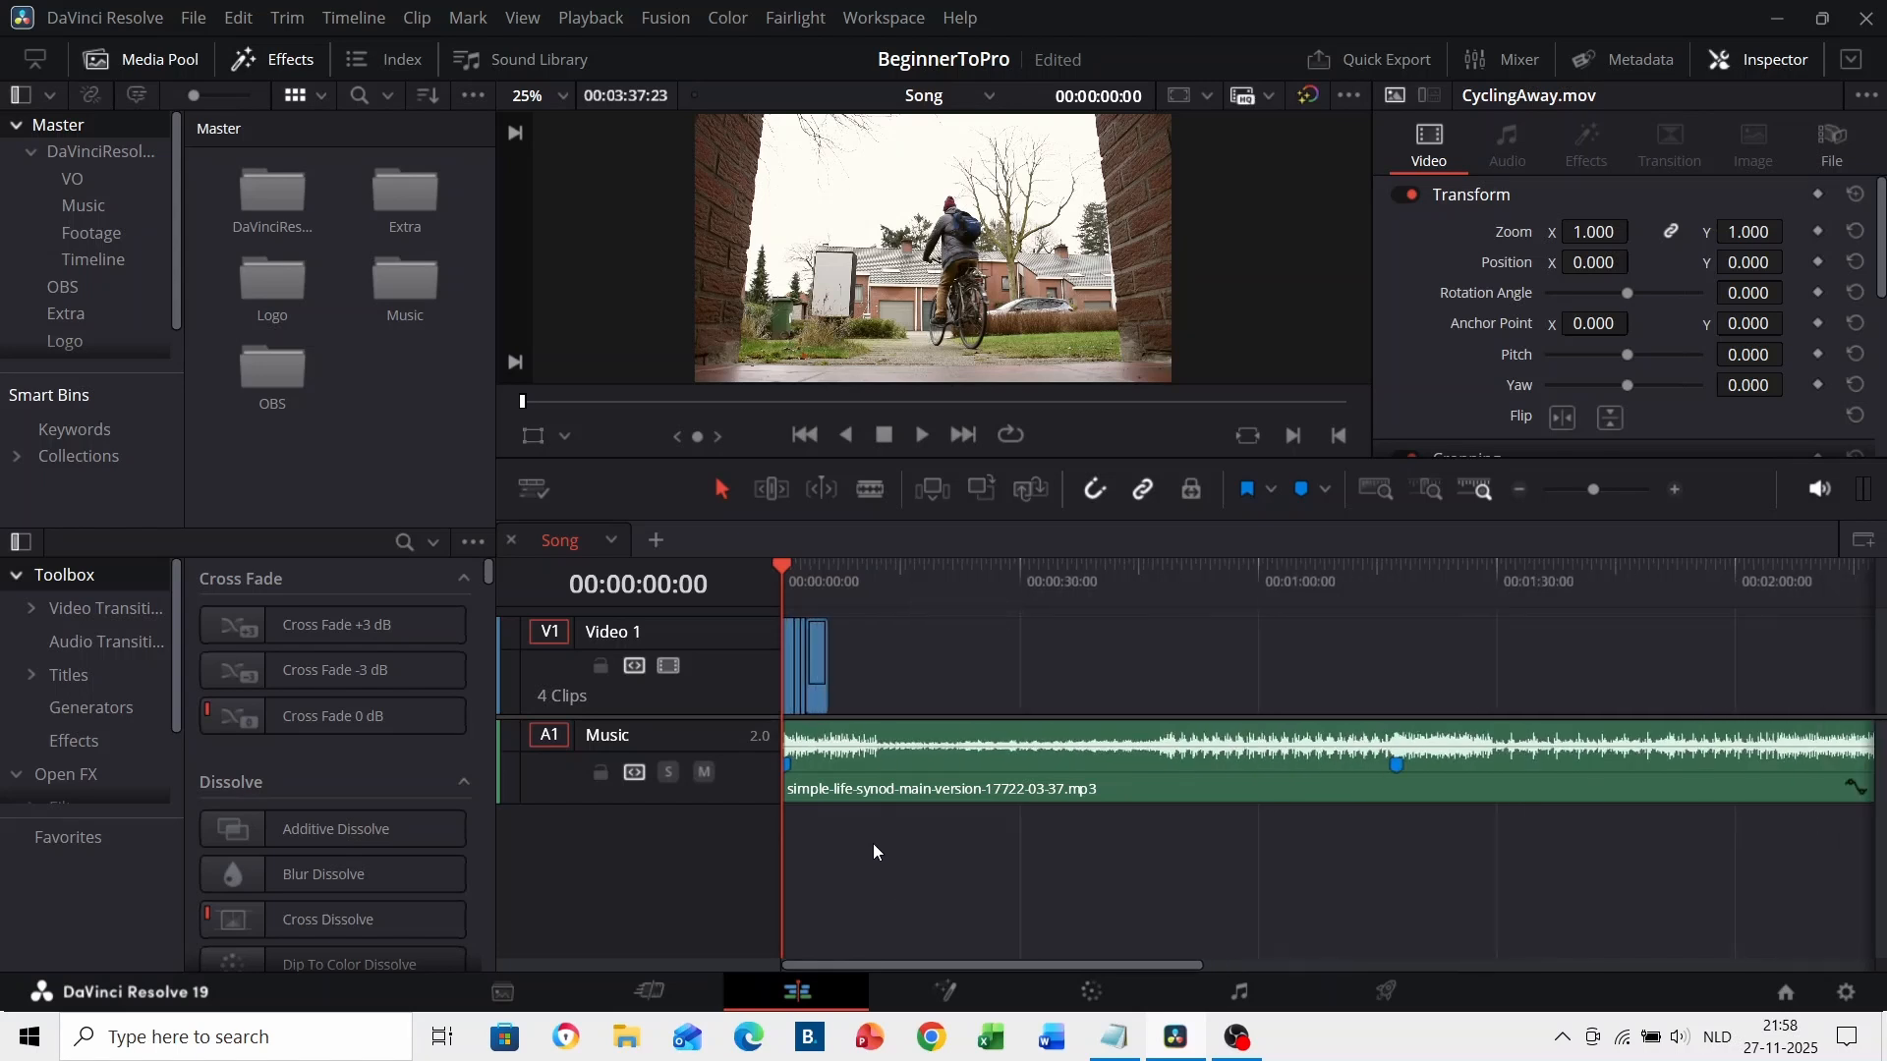
pyautogui.scroll(3, 874, 851)
pyautogui.press('space')
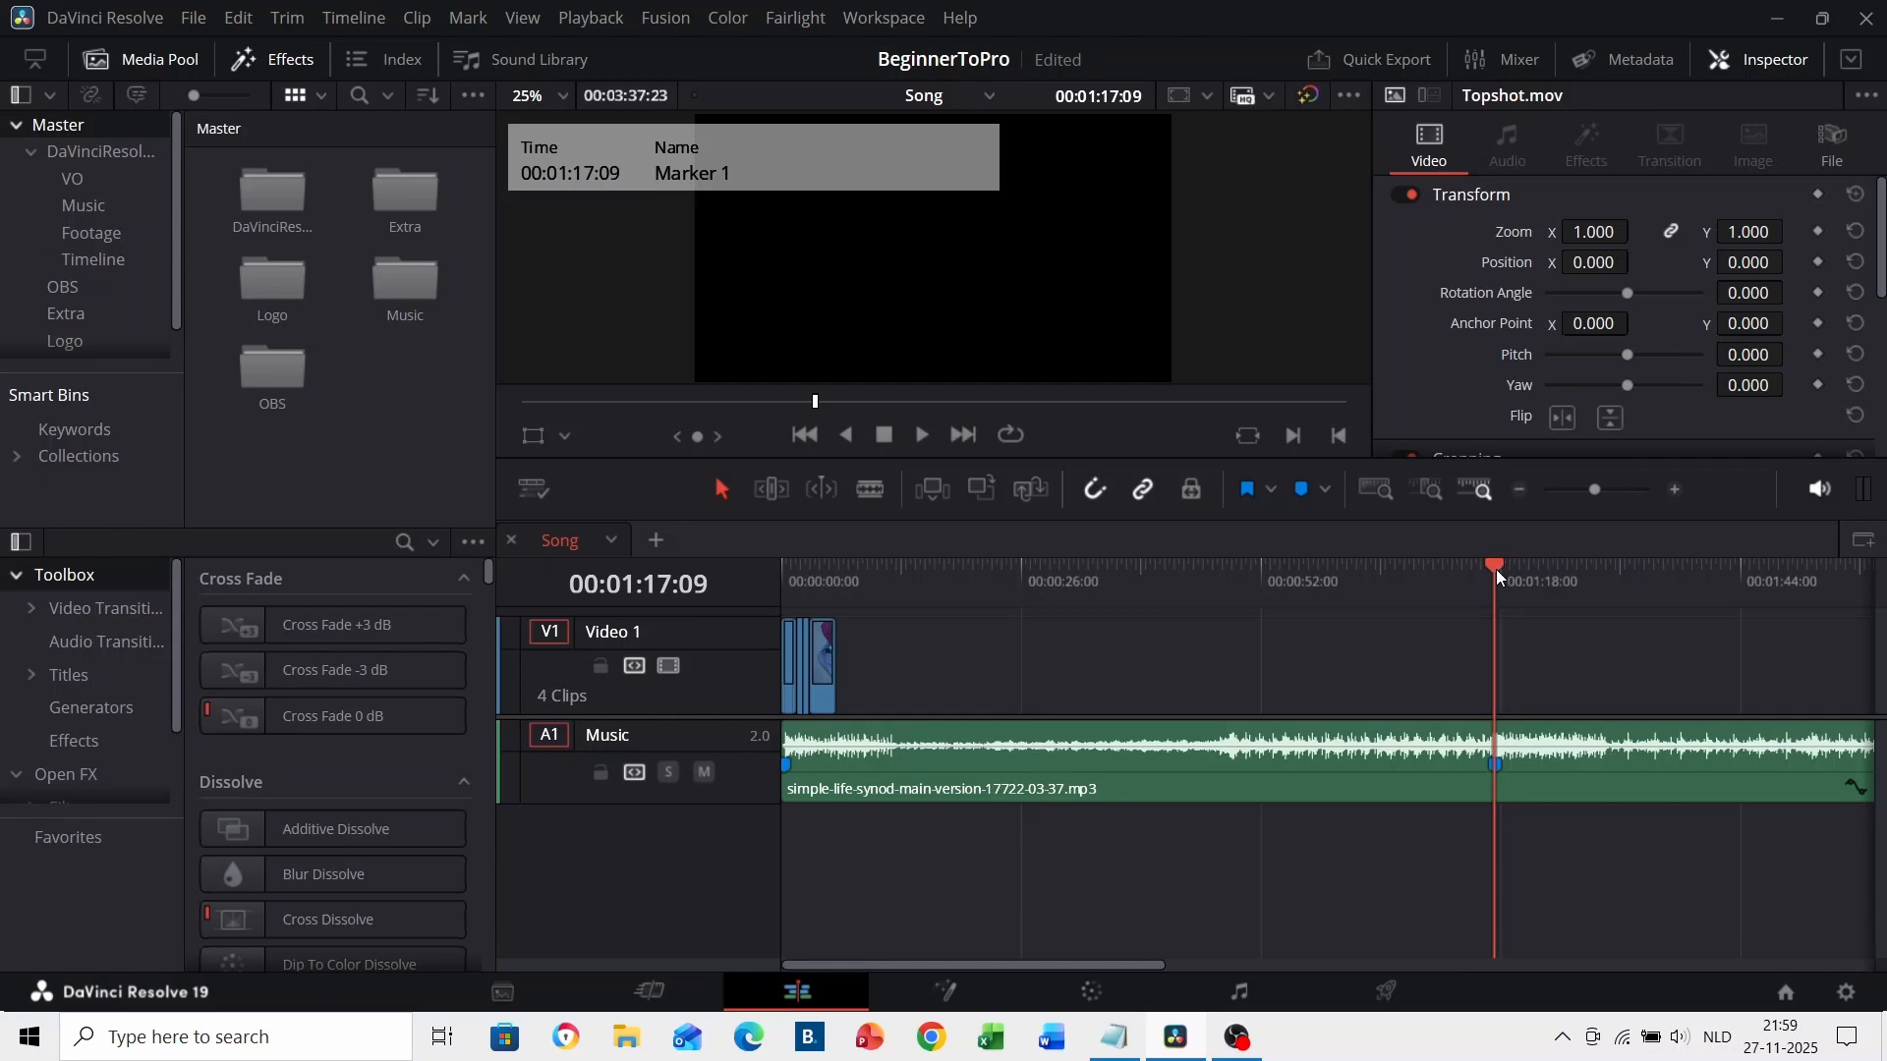
pyautogui.press('space')
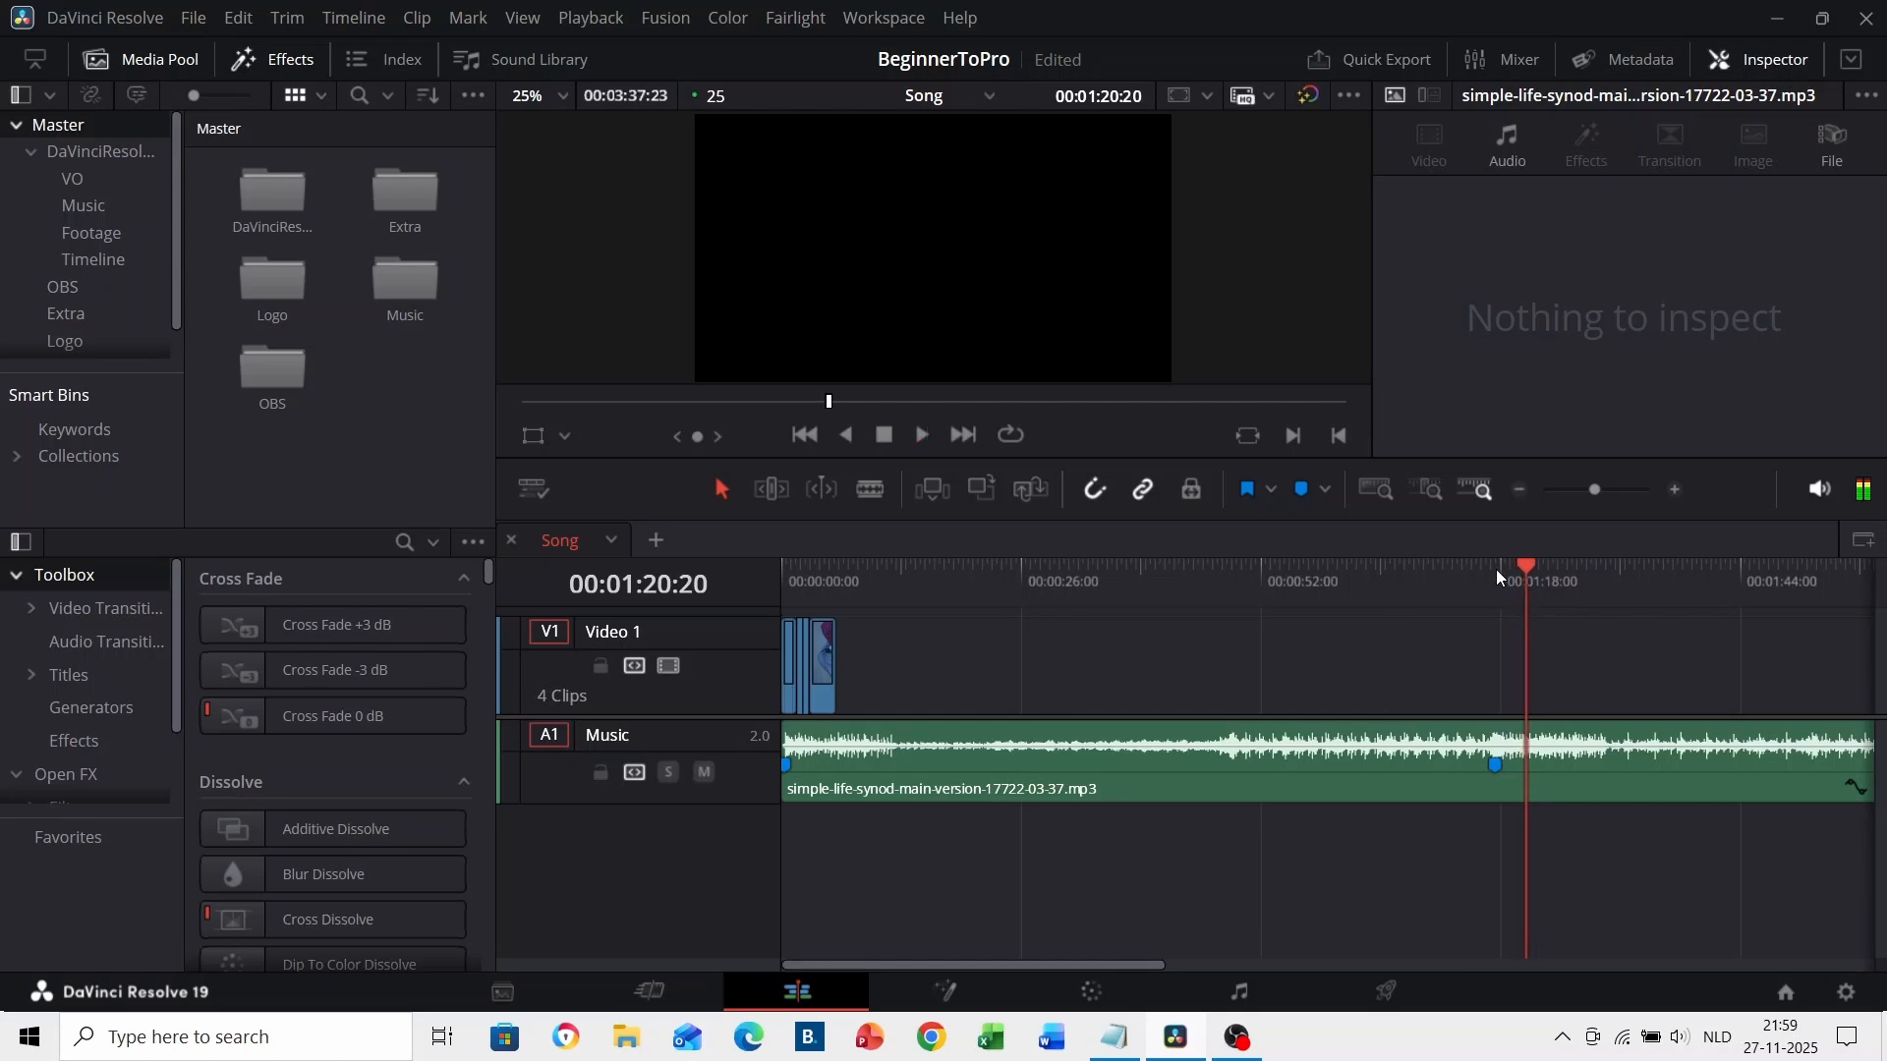
# - Duplicate the simple-life-synod-main-version music clip onto a new Audio 2 track, starting near the original clip's marker
pyautogui.click(1045, 772)
pyautogui.scroll(-3, 1046, 773)
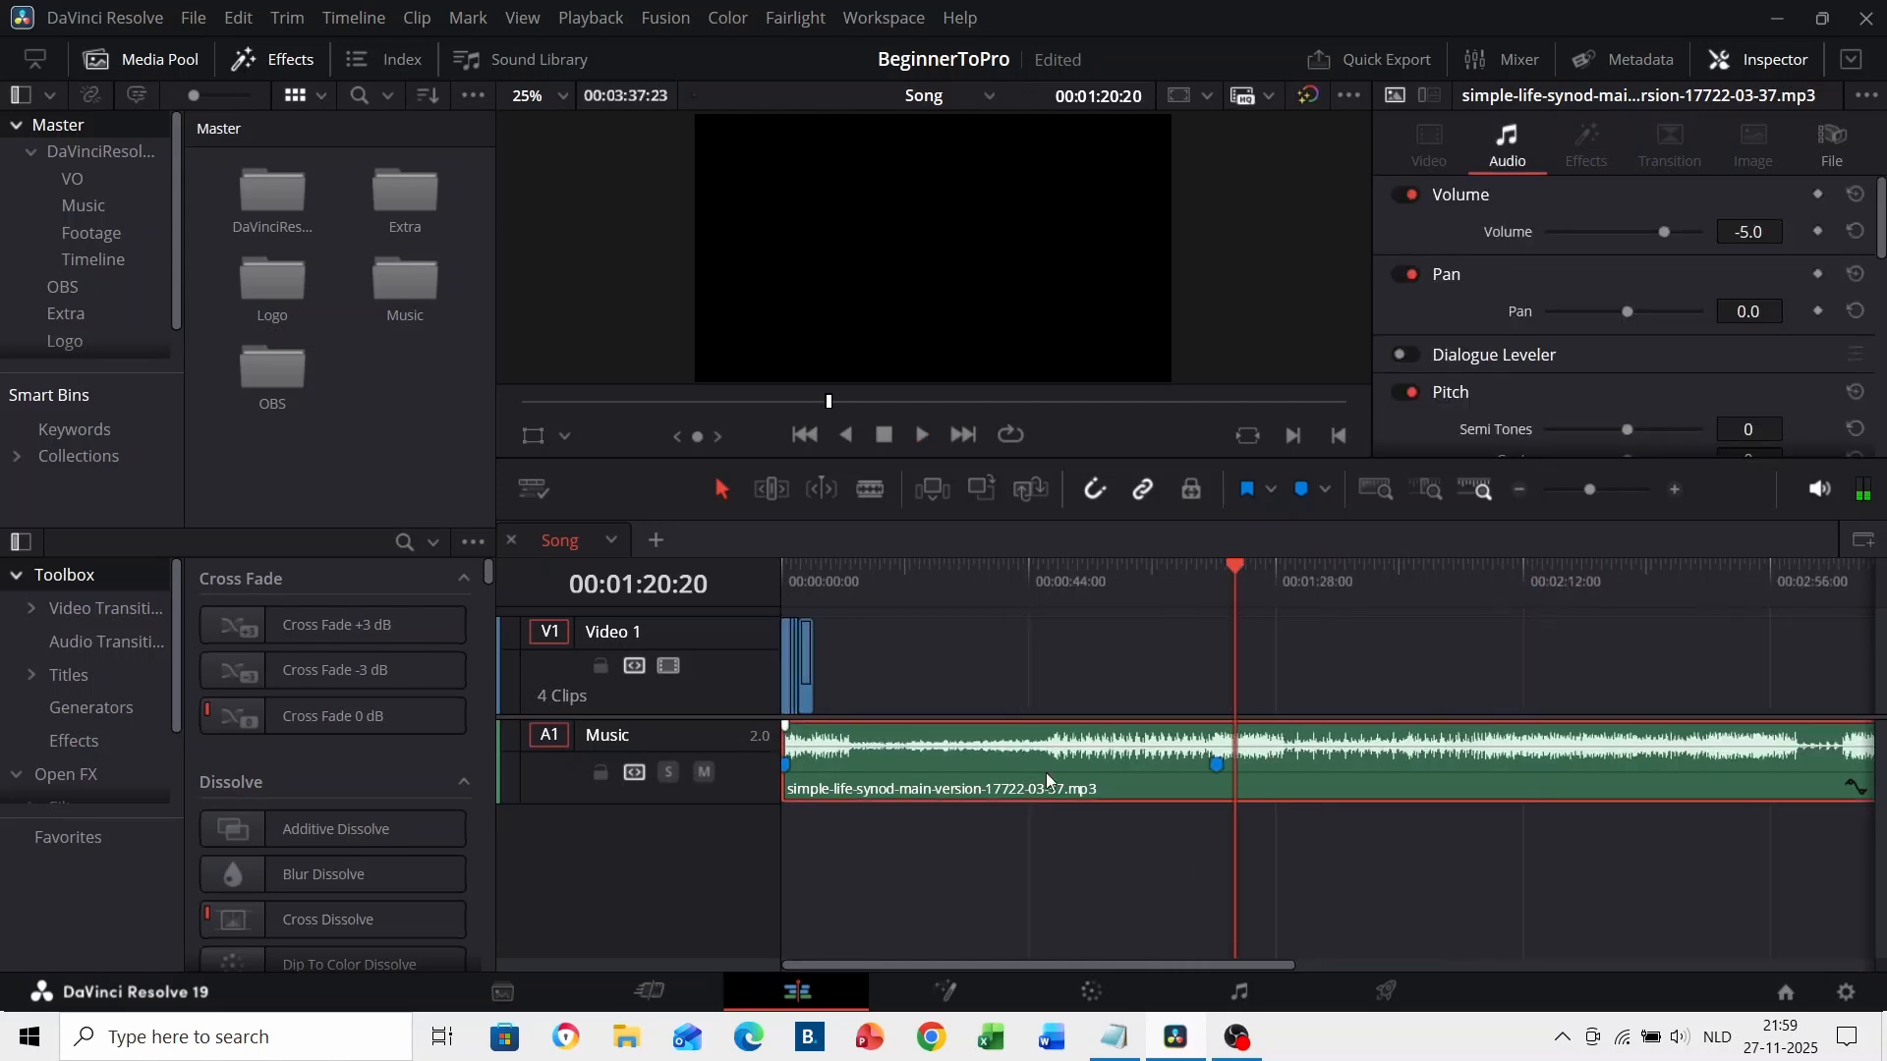
pyautogui.moveTo(977, 770); pyautogui.dragTo(1297, 865)
pyautogui.scroll(6, 1252, 871)
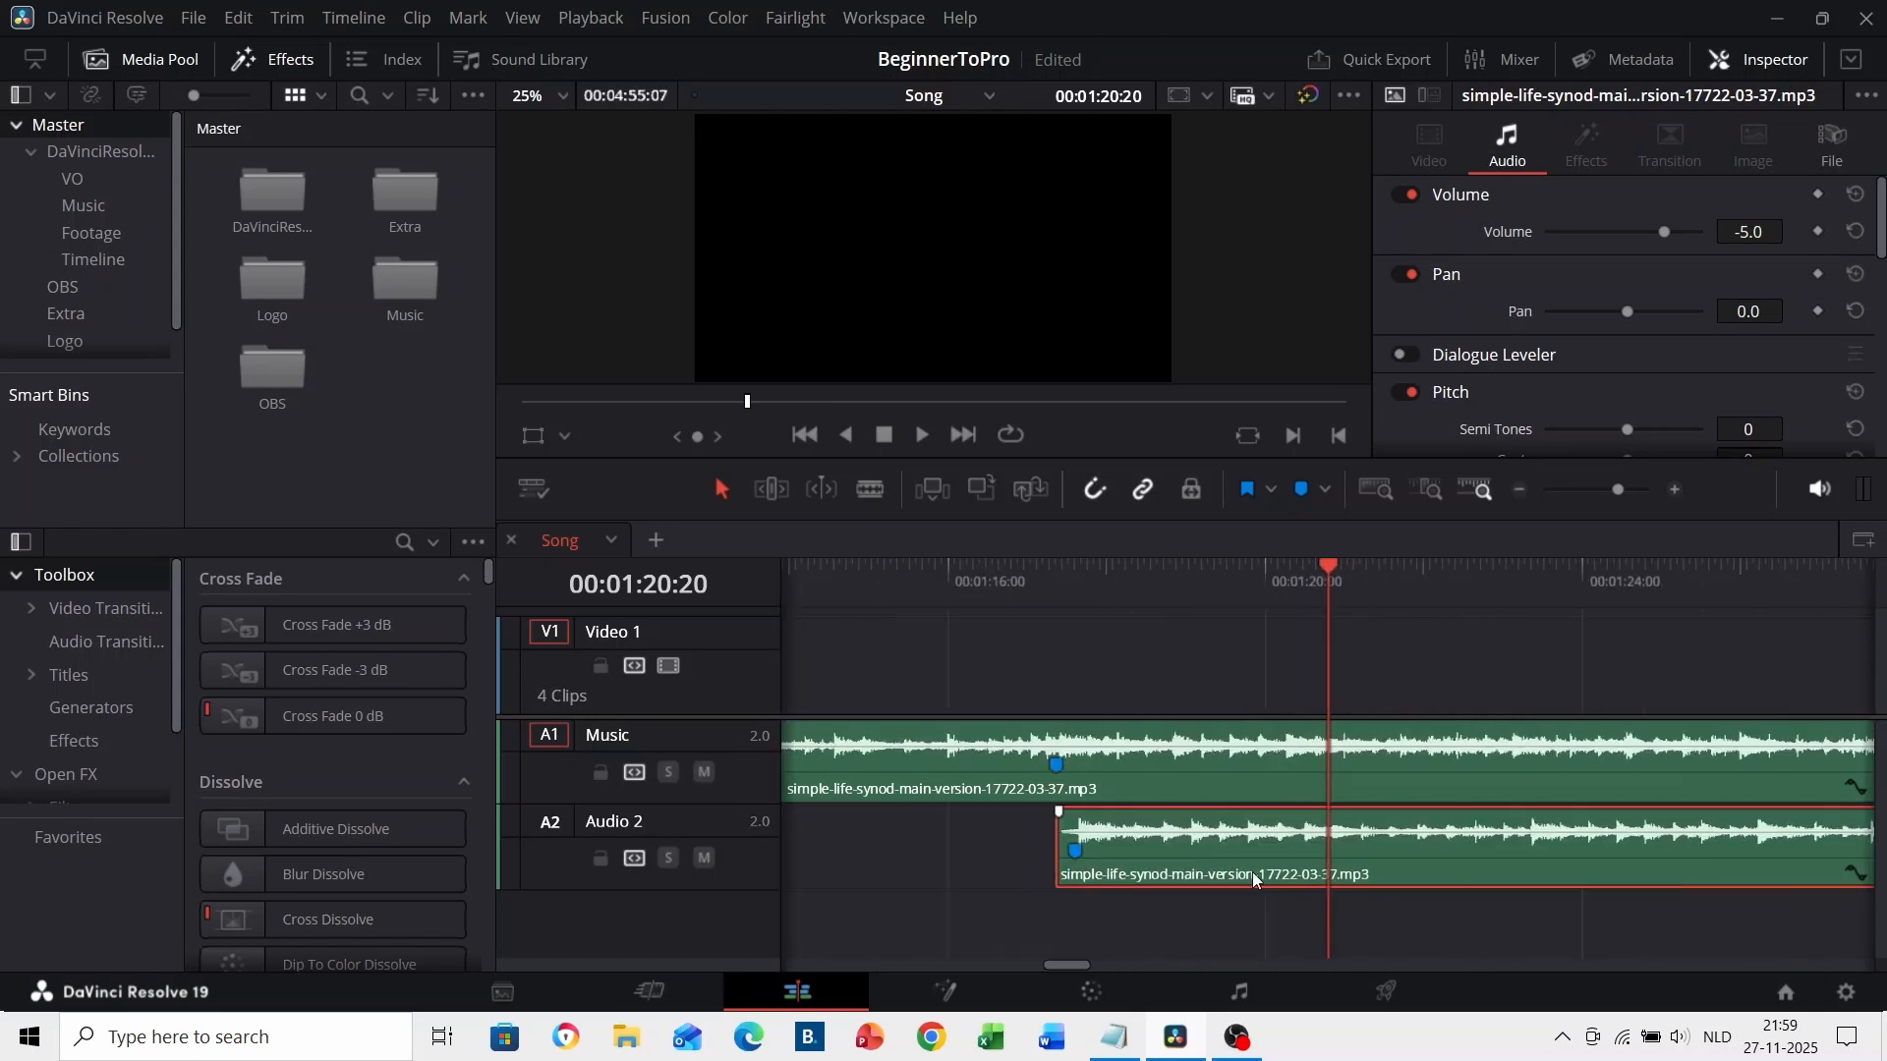
# - Trim and align the start of the Audio 2 music copy to the beat just after the Music clip's marker
pyautogui.hscroll(-1, 1107, 875)
pyautogui.click(1095, 584)
pyautogui.scroll(4, 1067, 815)
pyautogui.hscroll(1, 1062, 835)
pyautogui.moveTo(1028, 861); pyautogui.dragTo(1147, 865)
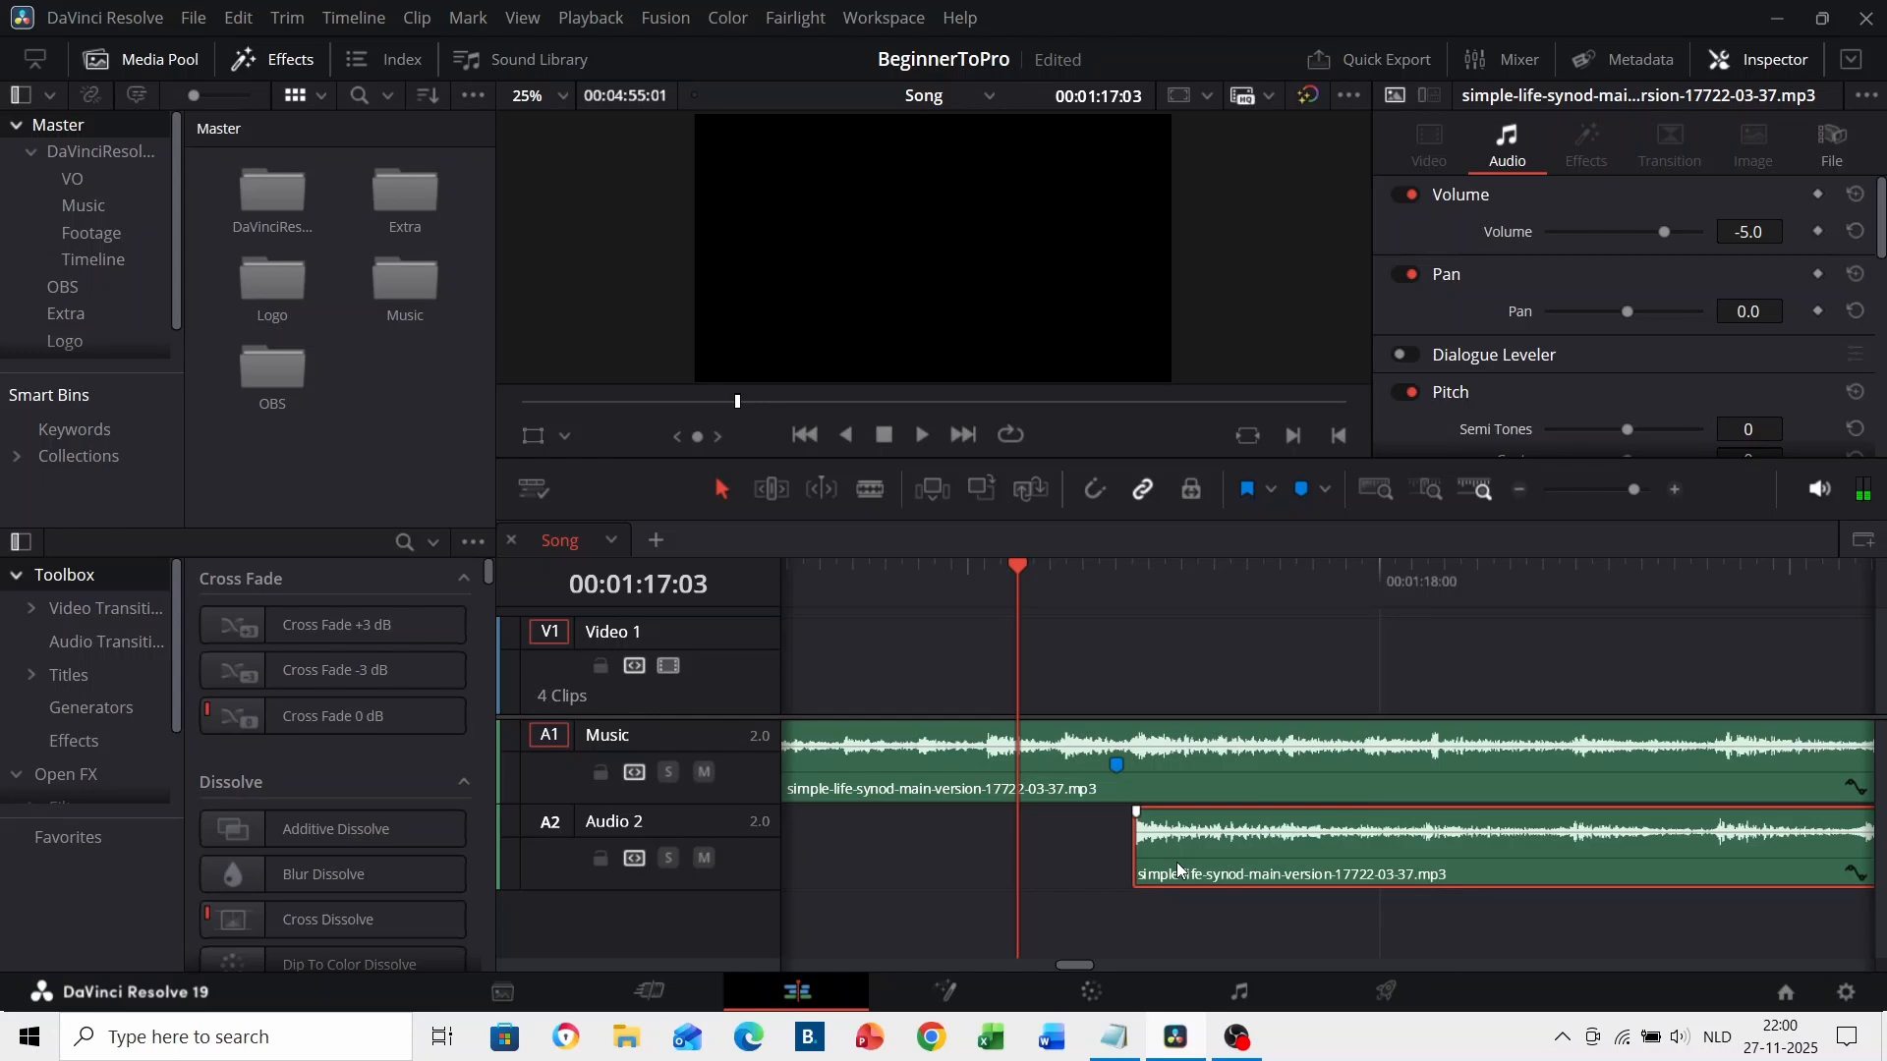
# - Move the Audio 2 copy straight up onto the Music track over the original clip and play across the cut
pyautogui.moveTo(1176, 863); pyautogui.dragTo(1175, 794)
pyautogui.click(867, 581)
pyautogui.press('space')
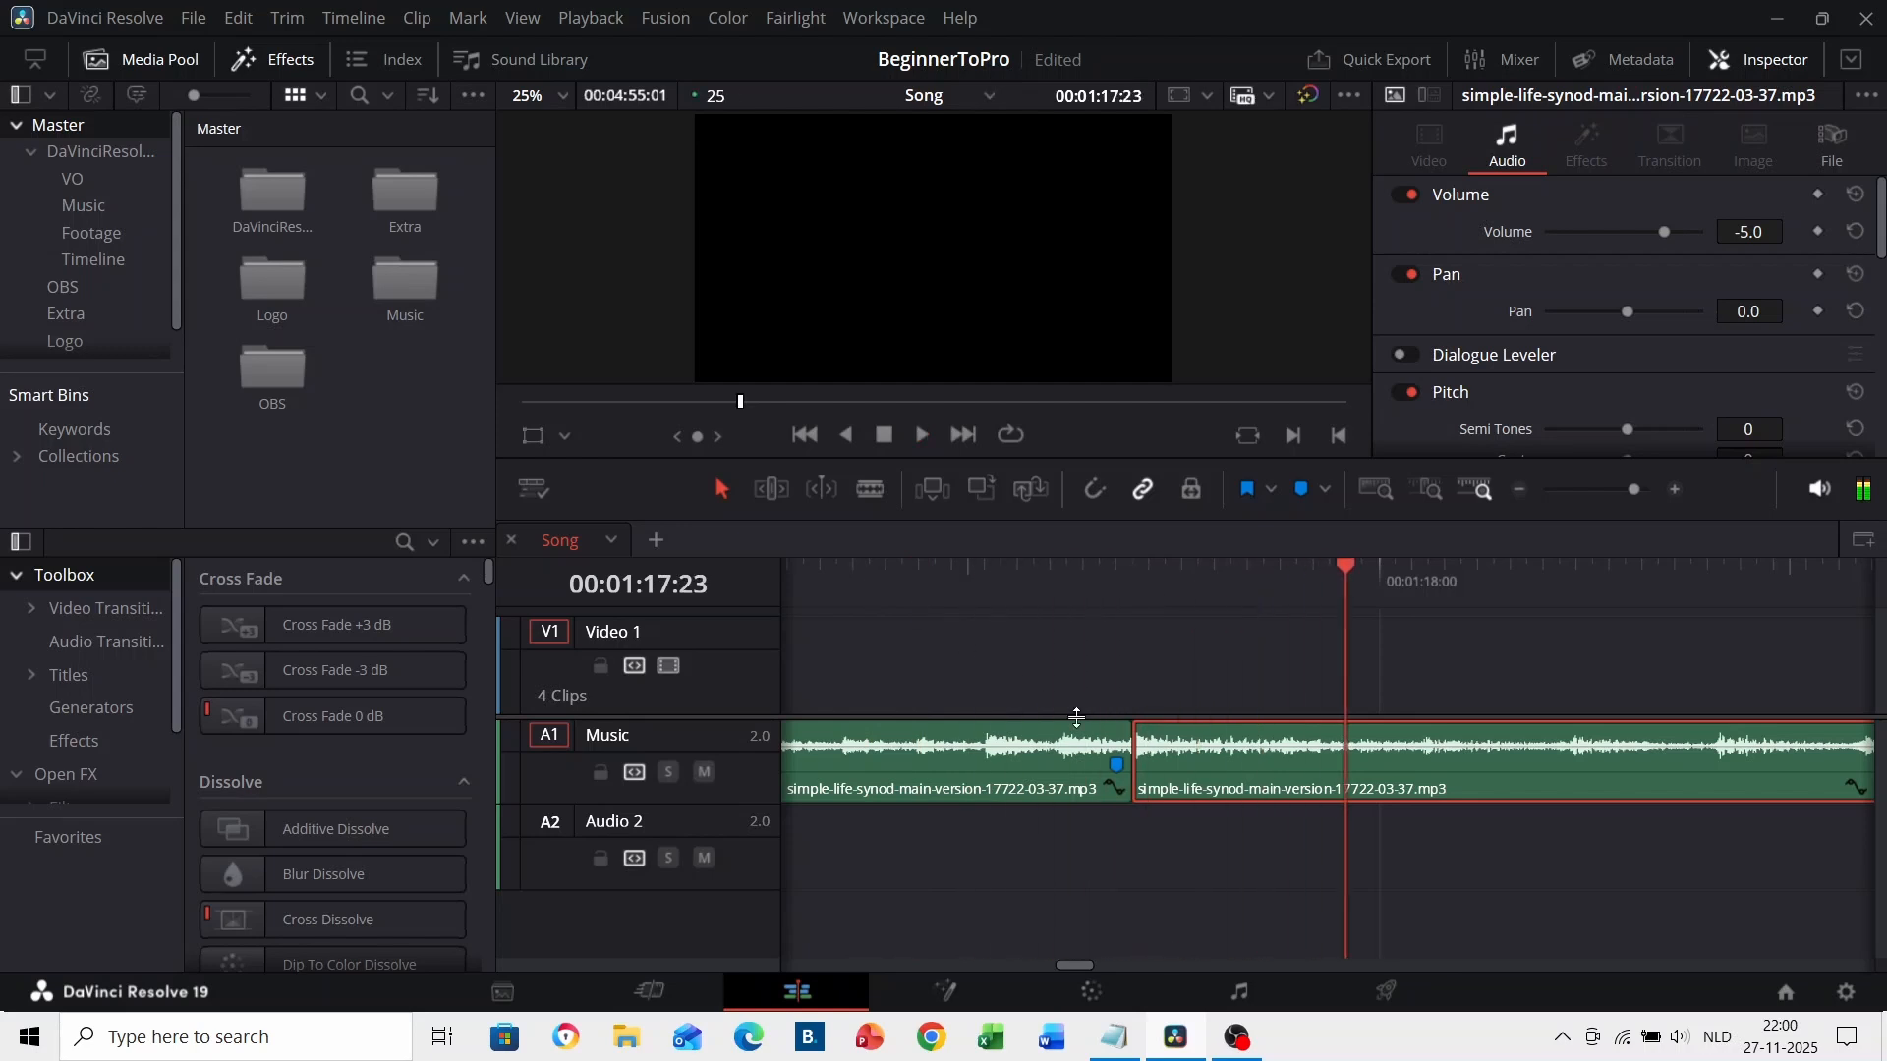
pyautogui.moveTo(1132, 781)
pyautogui.mouseDown()
pyautogui.moveTo(1248, 783)
pyautogui.moveTo(1015, 783)
pyautogui.moveTo(1132, 783)
pyautogui.mouseUp()
pyautogui.click(853, 568)
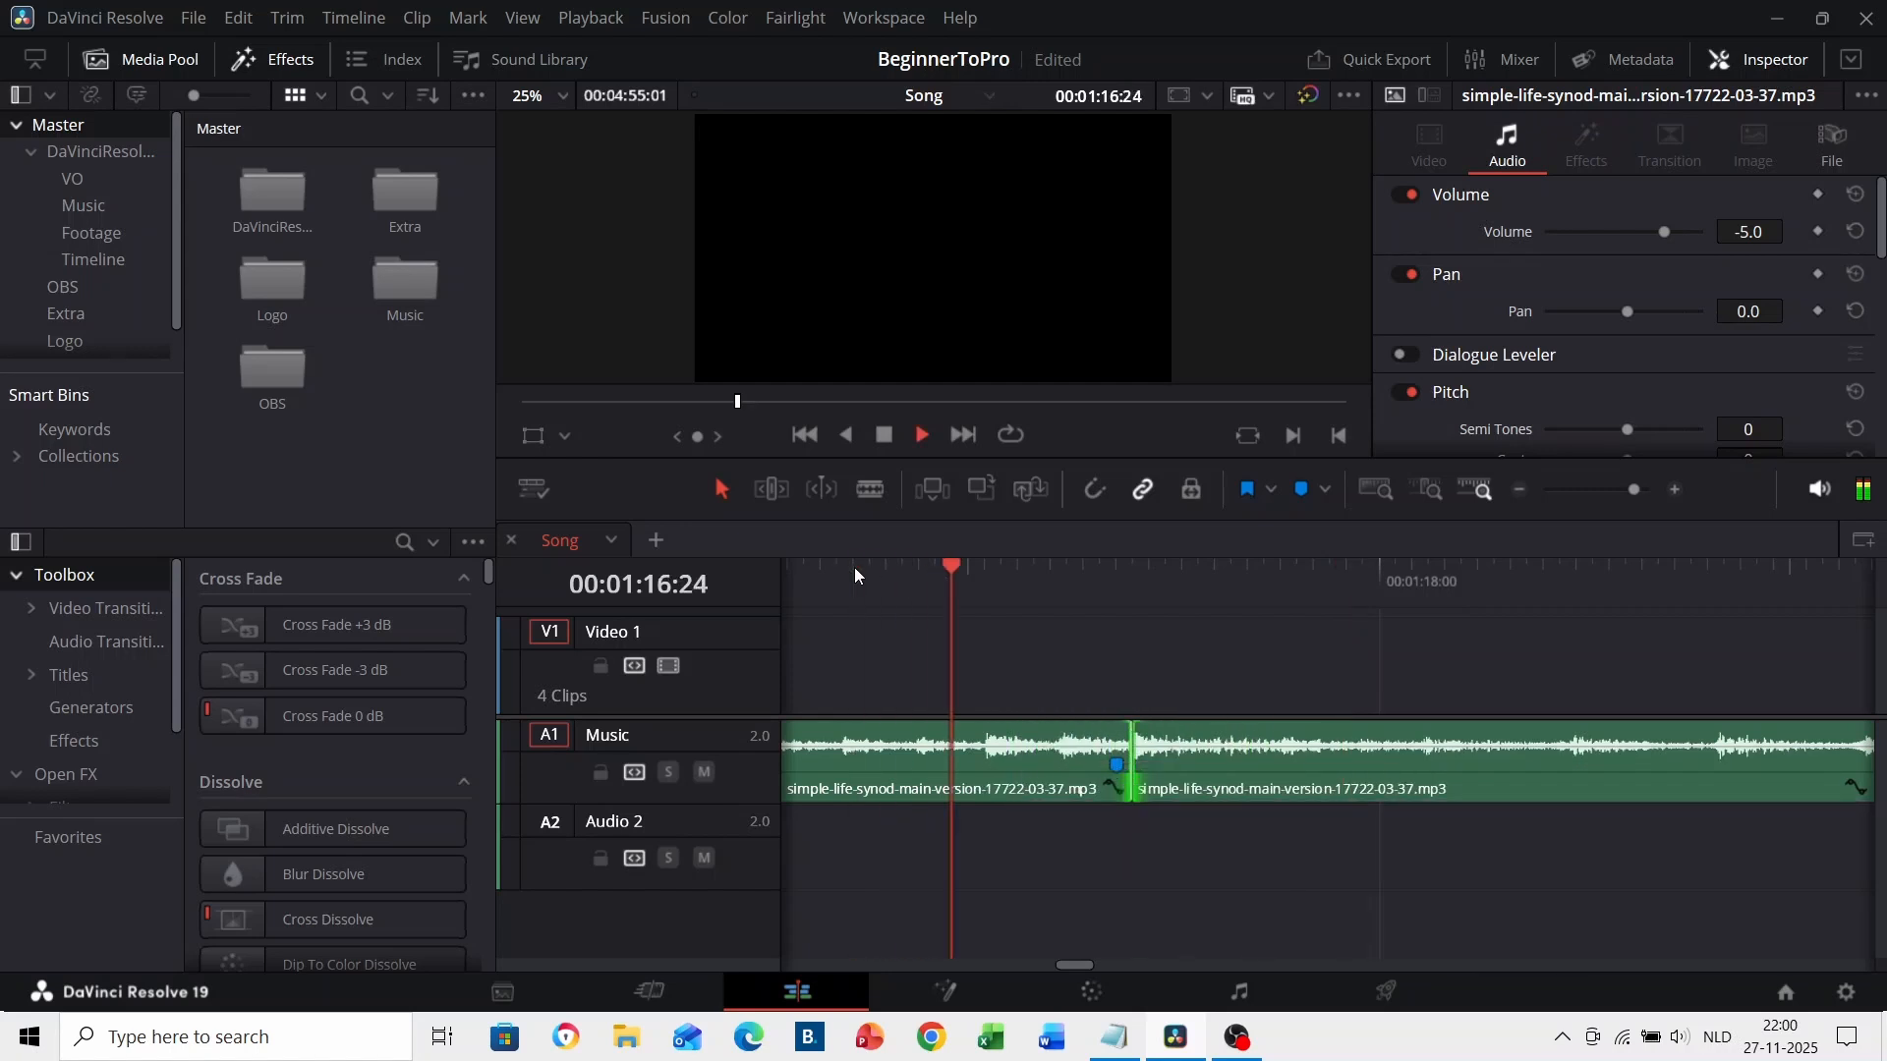
pyautogui.click(853, 568)
# - Delete the blue marker just before the cut on the Music track
pyautogui.click(1063, 845)
pyautogui.click(1116, 767)
pyautogui.press('Delete')
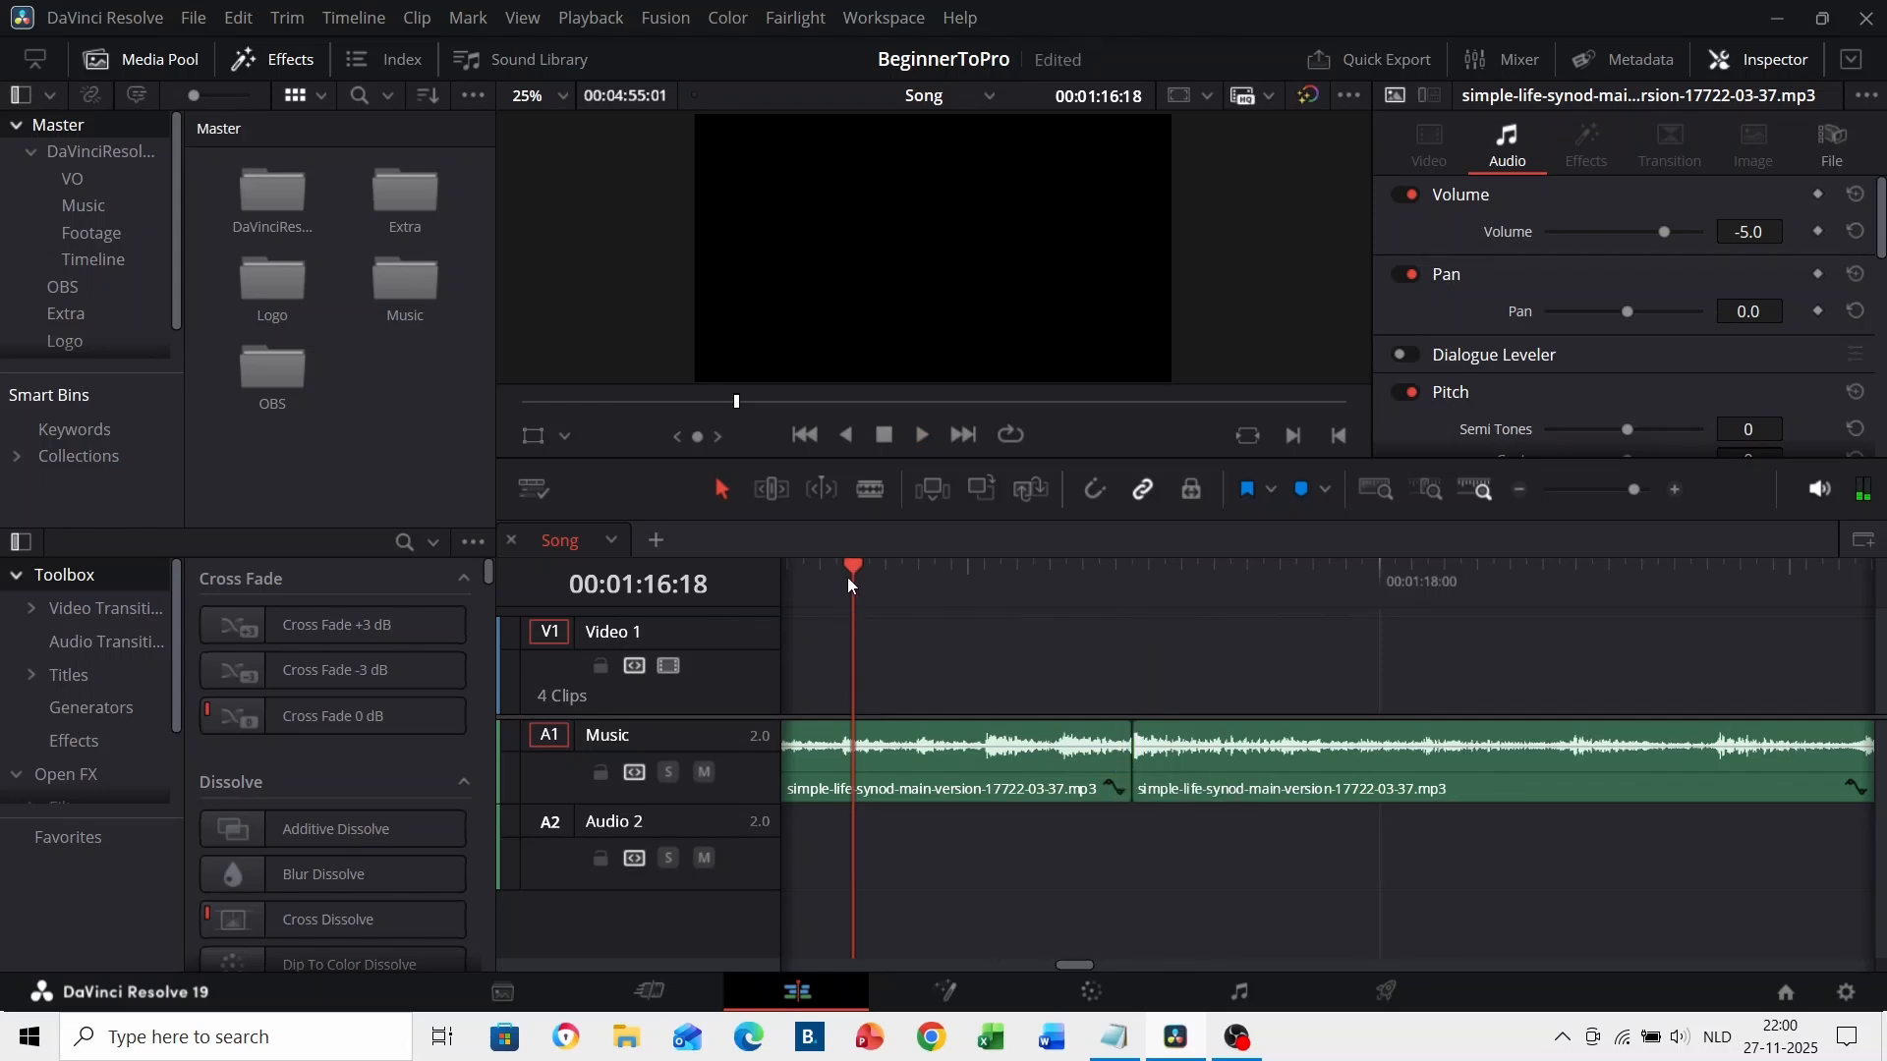
# - Play the Music track from shortly before the cut to check how smoothly the two music clips join
pyautogui.press('space')
pyautogui.click(847, 576)
pyautogui.scroll(-1, 1134, 728)
pyautogui.scroll(-4, 1153, 730)
pyautogui.hscroll(2, 1154, 731)
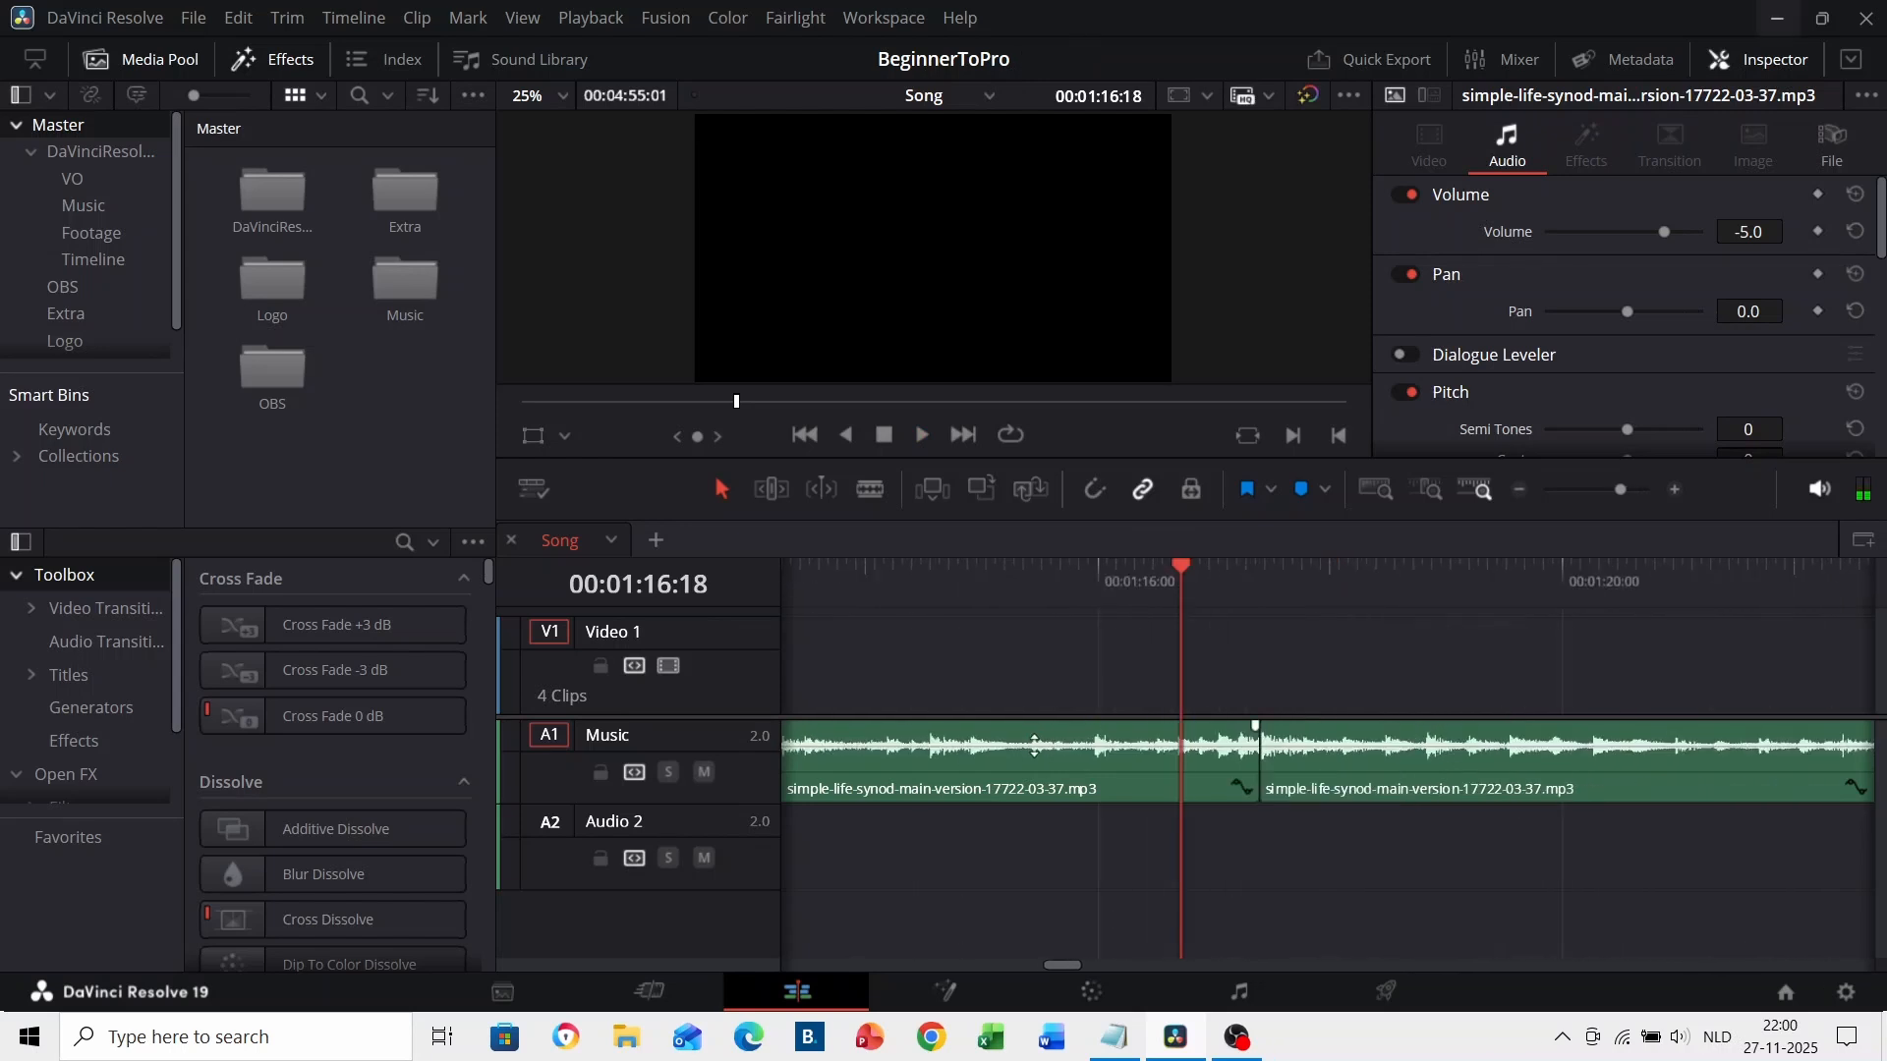
pyautogui.click(988, 580)
pyautogui.press('space')
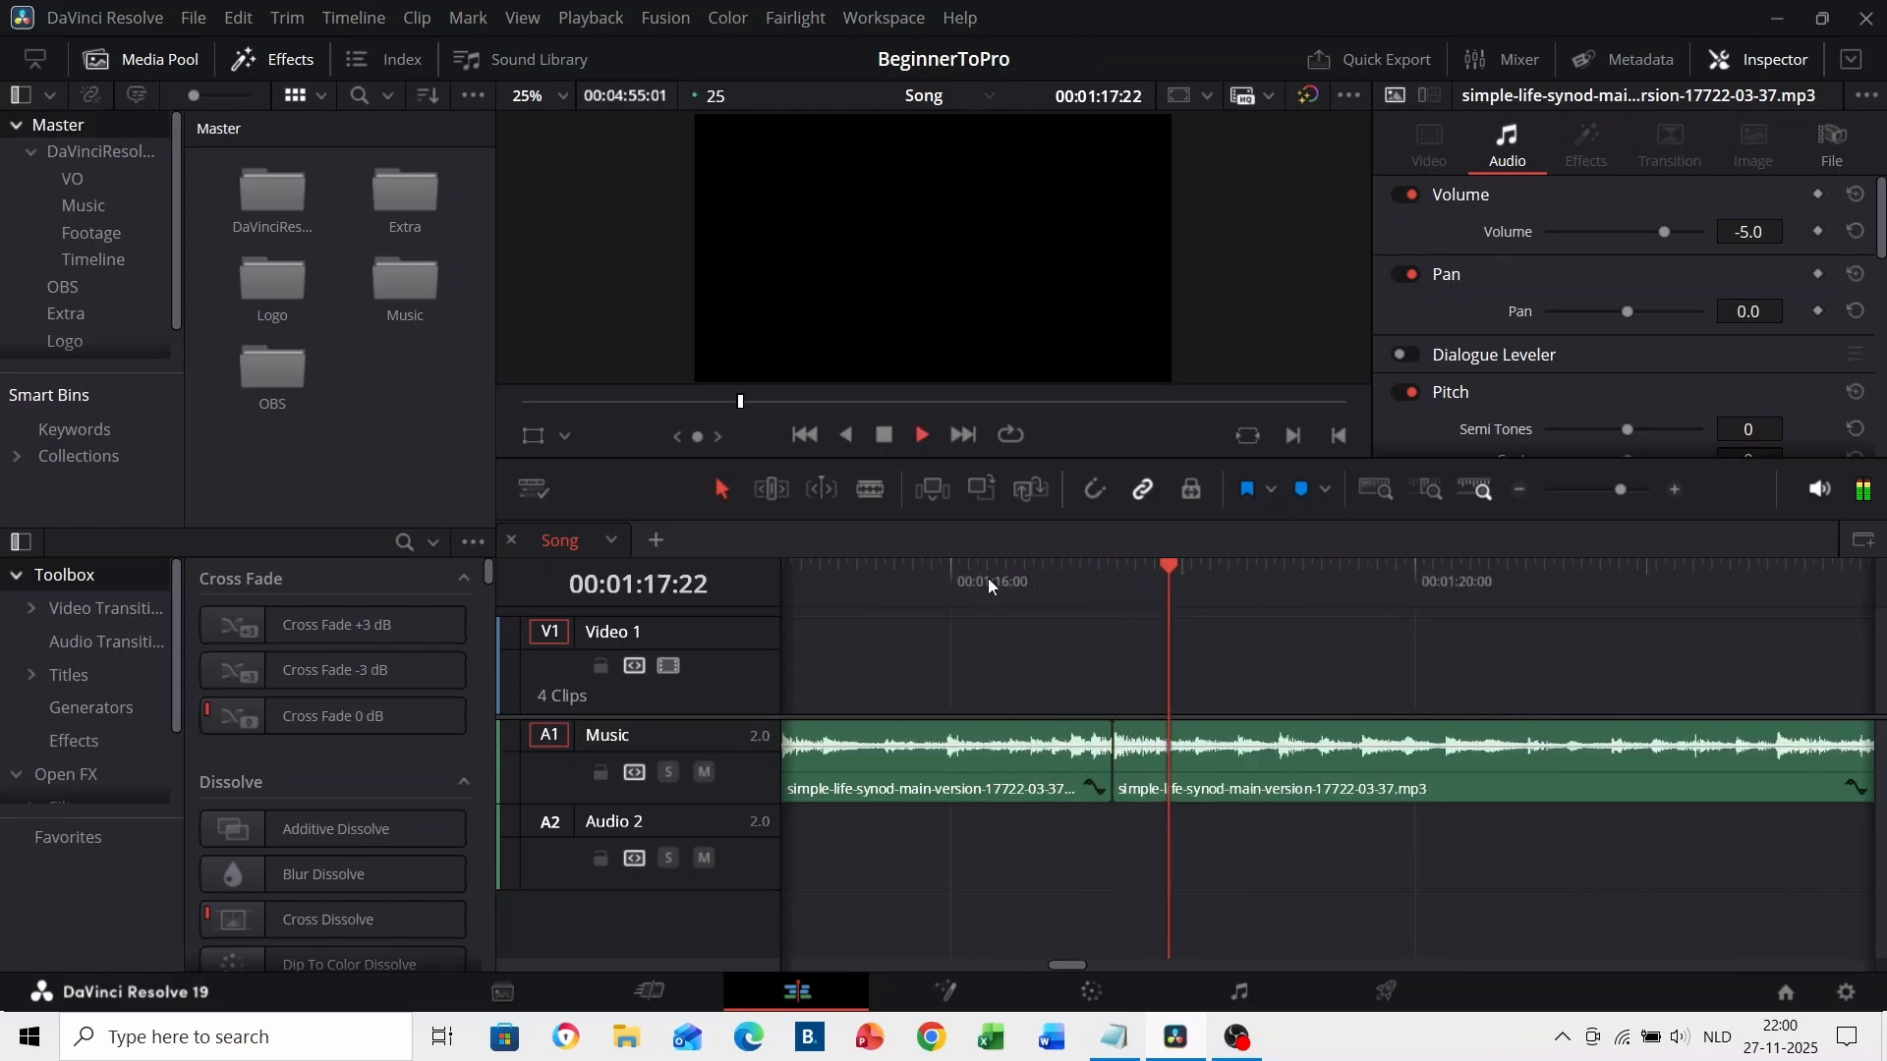